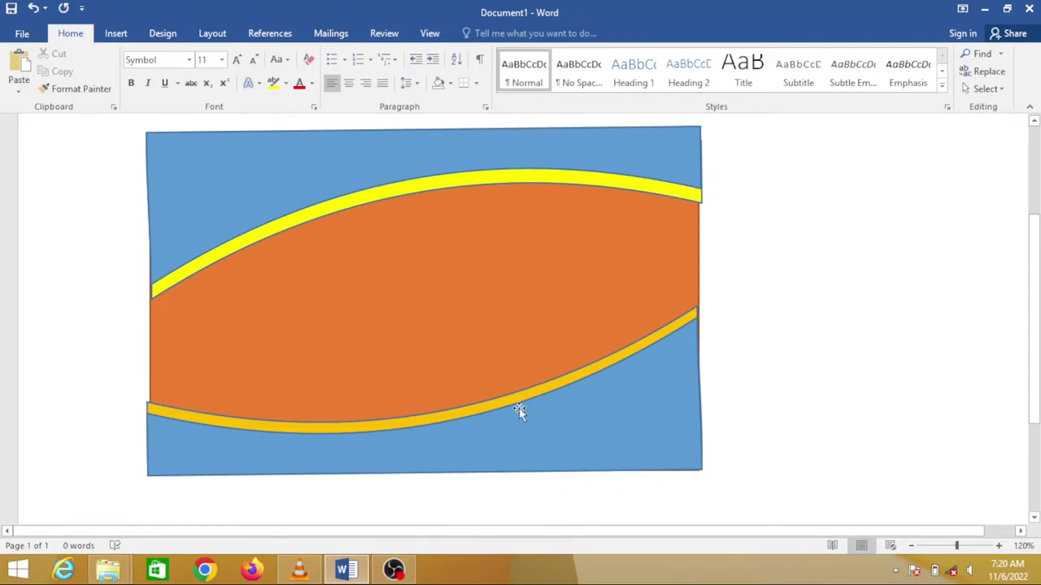
Delete the orange, lower blue and yellow curved shapes one by one until the page is blank.
left_click(357, 329)
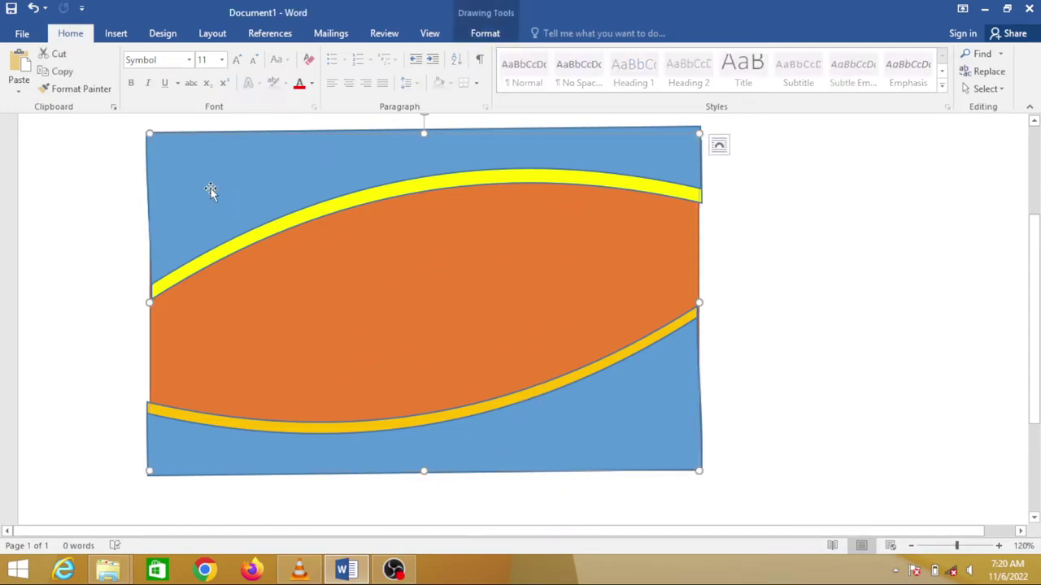
key("Delete")
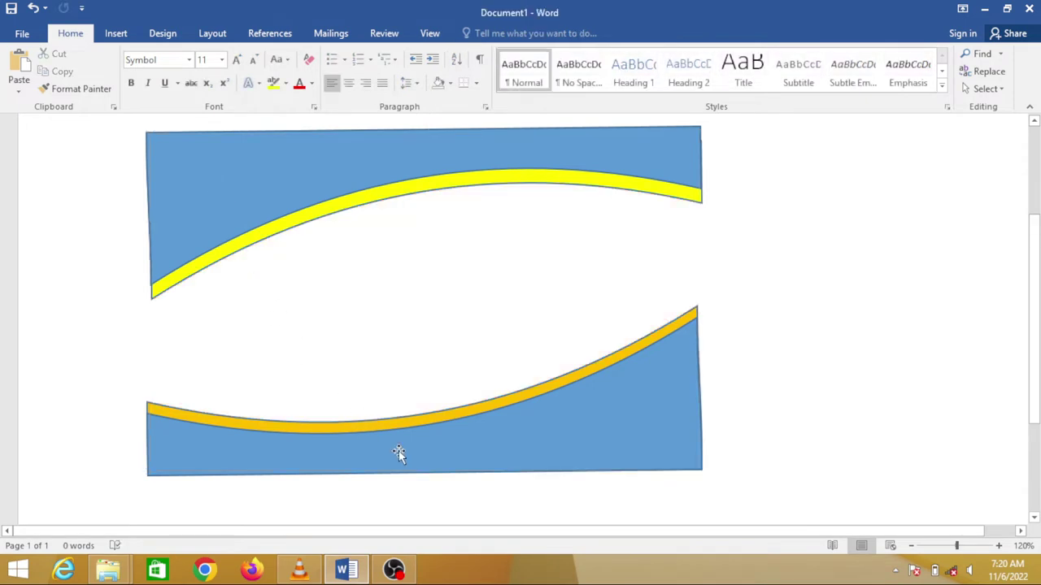
left_click(398, 453)
key("Delete")
left_click(328, 187)
key("Delete")
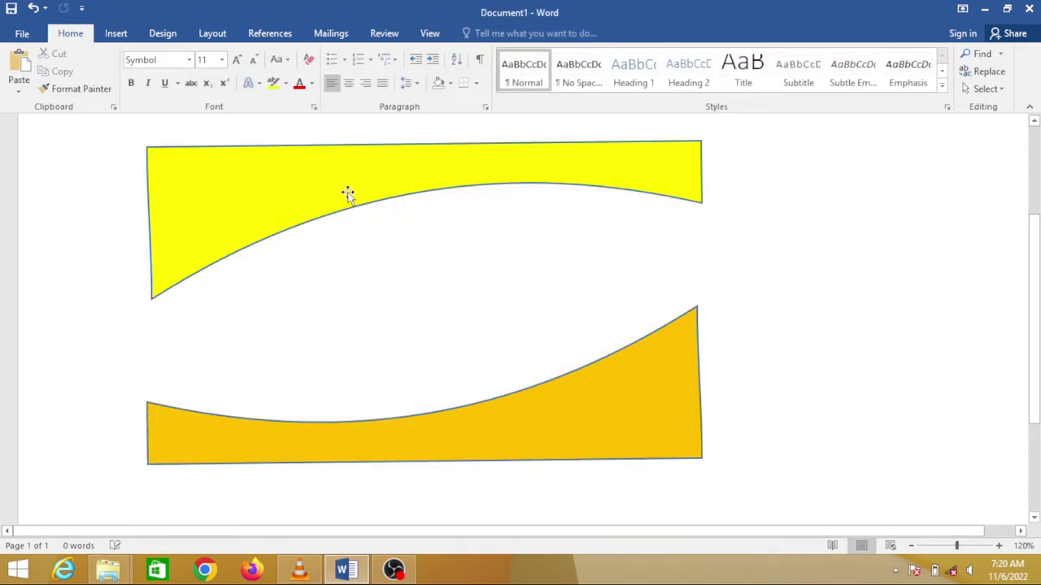
left_click(346, 195)
key("Delete")
left_click(445, 429)
key("Delete")
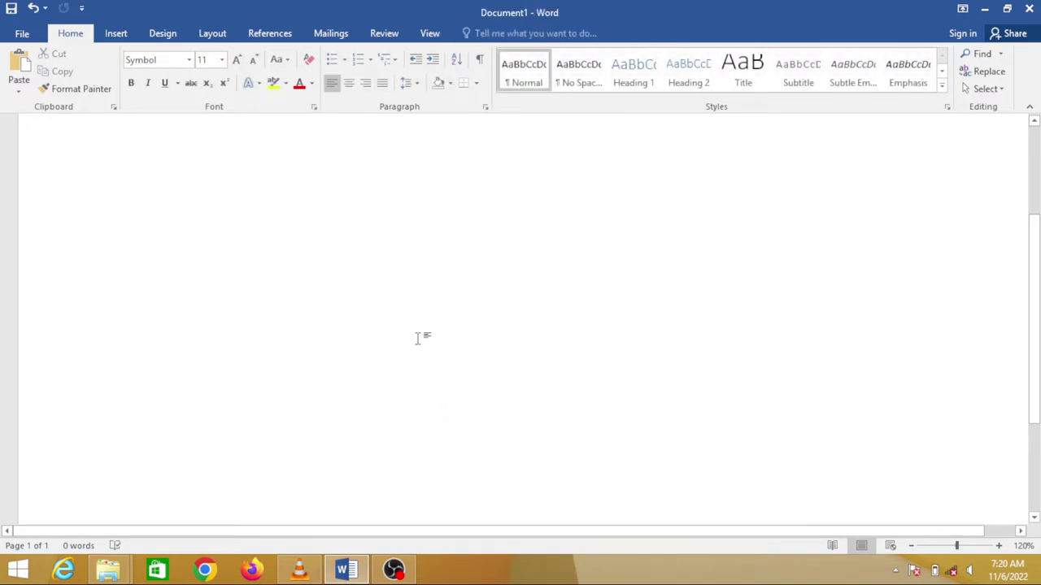
Insert a rectangle shape and drag it out across the page.
left_click(116, 36)
left_click(209, 85)
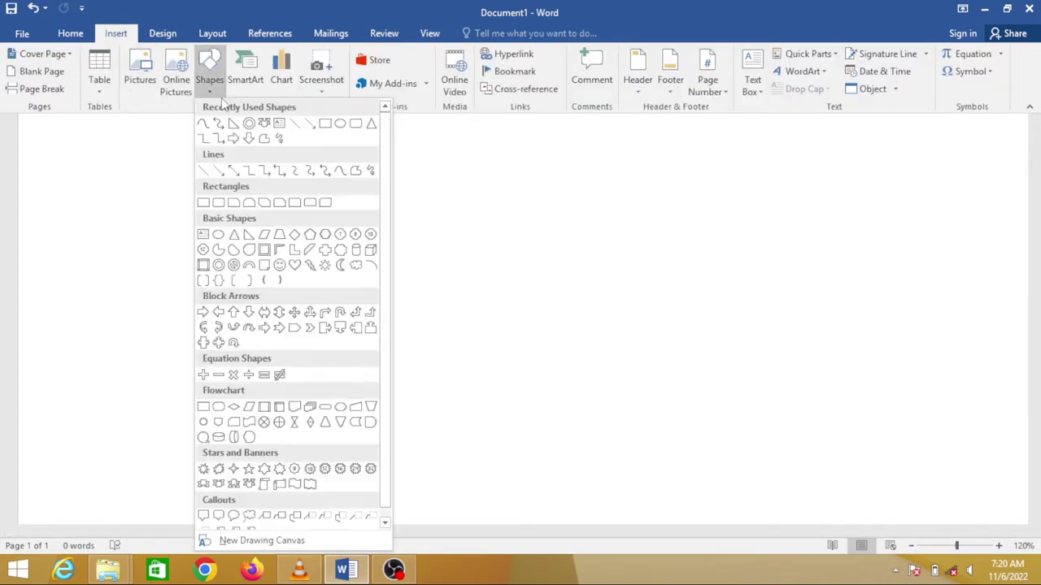
left_click(325, 125)
left_click_drag(233, 184, 667, 441)
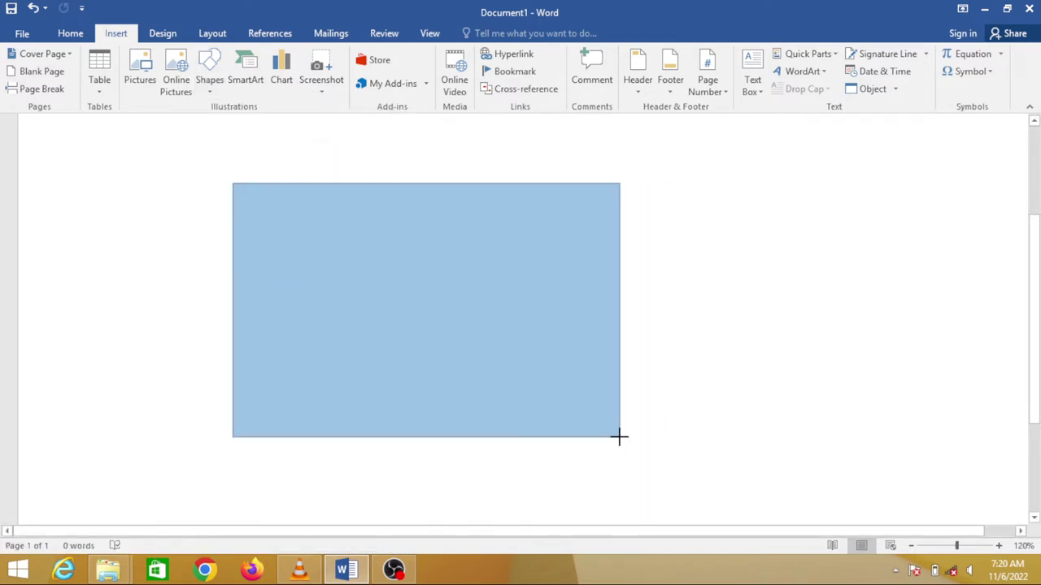
left_click_drag(667, 441, 619, 437)
Try rectangle heights of 3.3, 2.5 and then 2.7 inches.
left_click(962, 62)
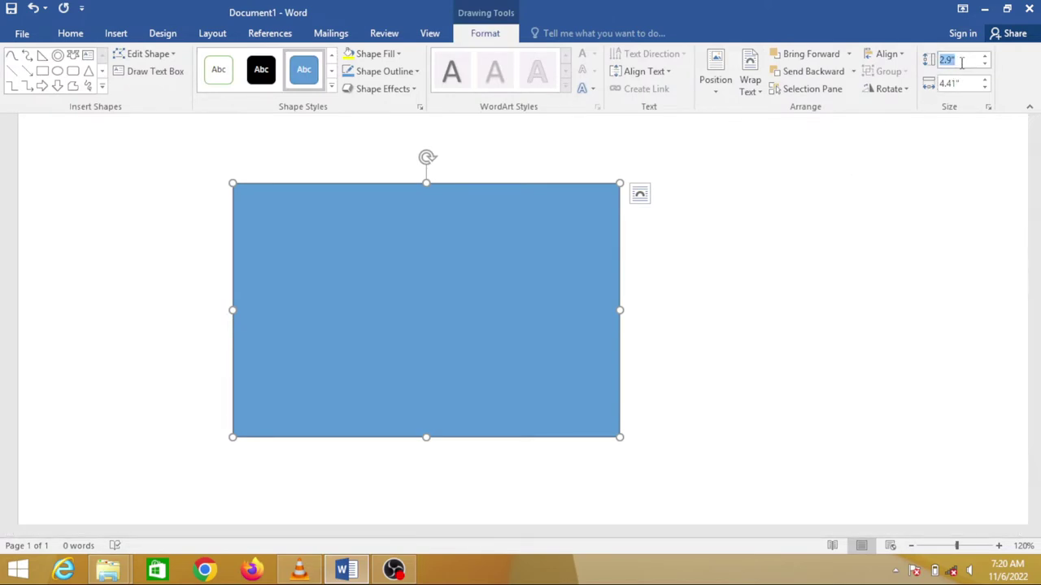
type("3.3")
key("Return")
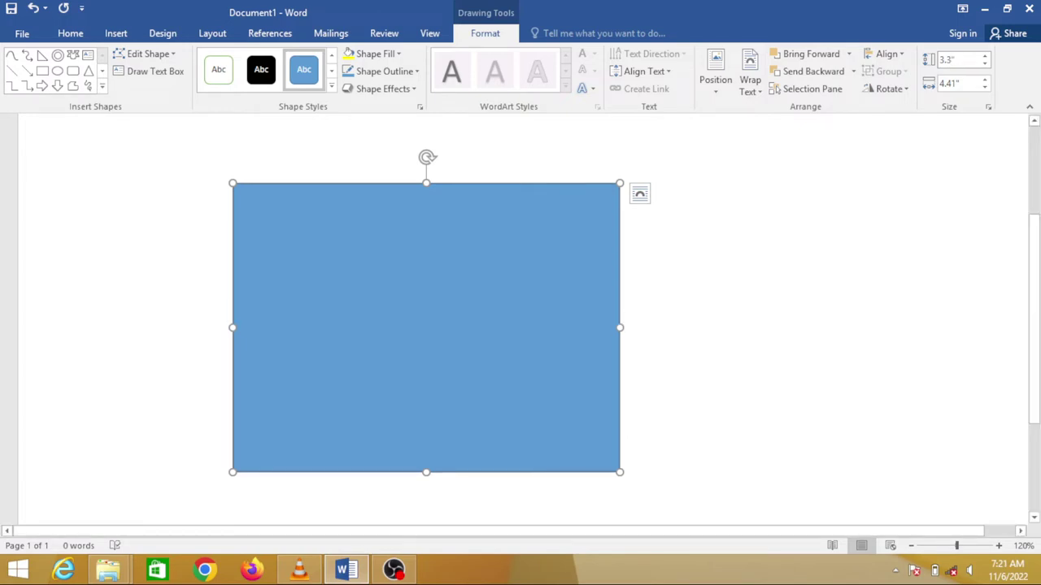
left_click(956, 62)
type("2.5")
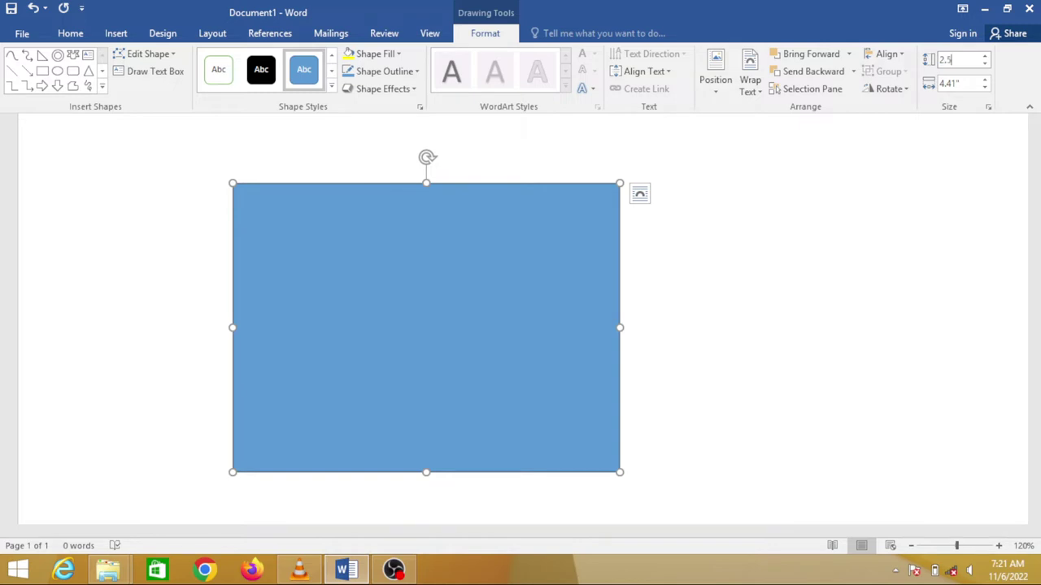
key("Return")
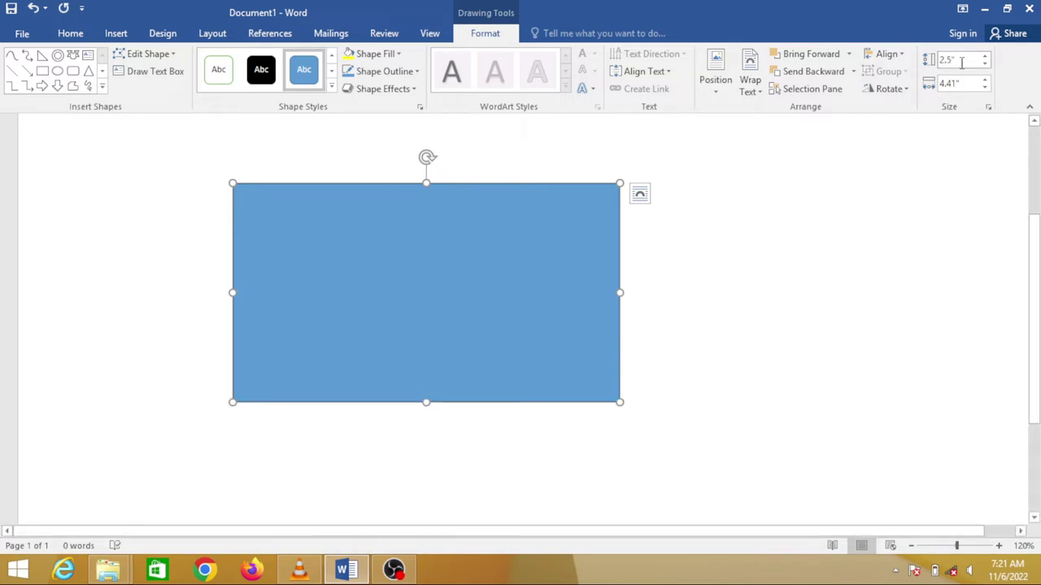
left_click(961, 60)
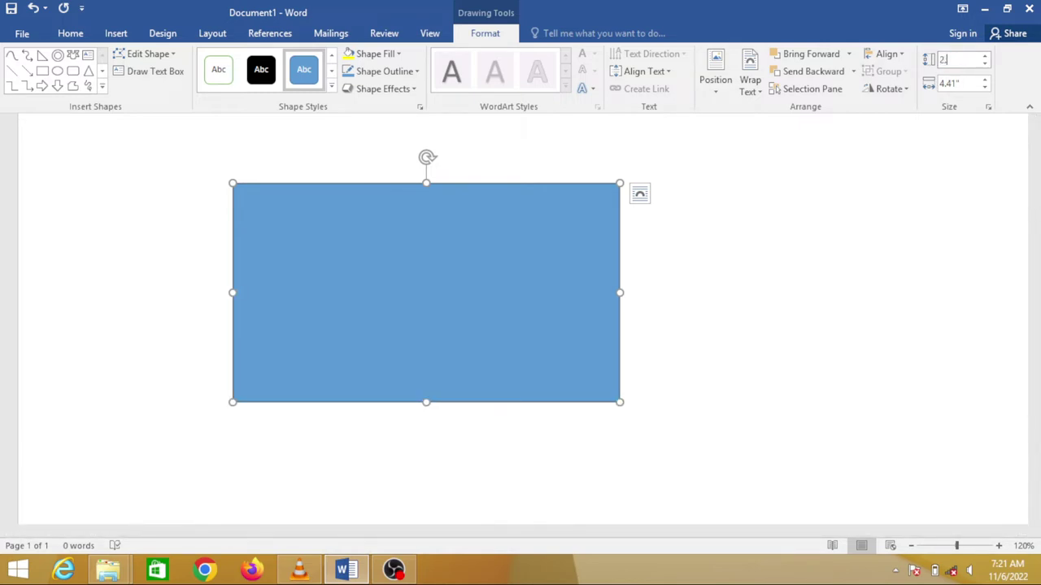
type(".7")
key("Return")
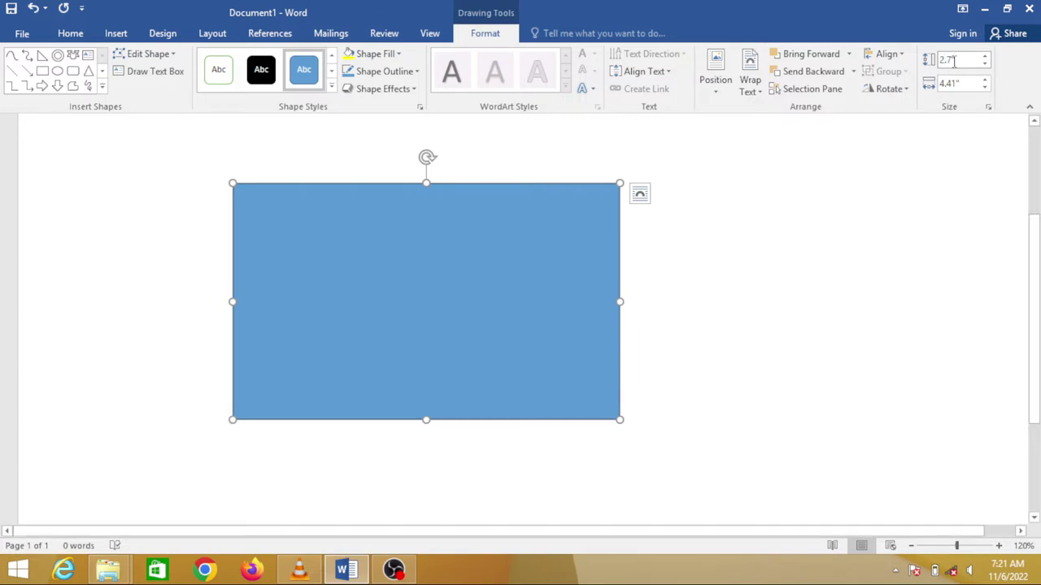
Set the rectangle width to 3.3 inches, then widen it to 4 inches.
key("Tab")
type("3")
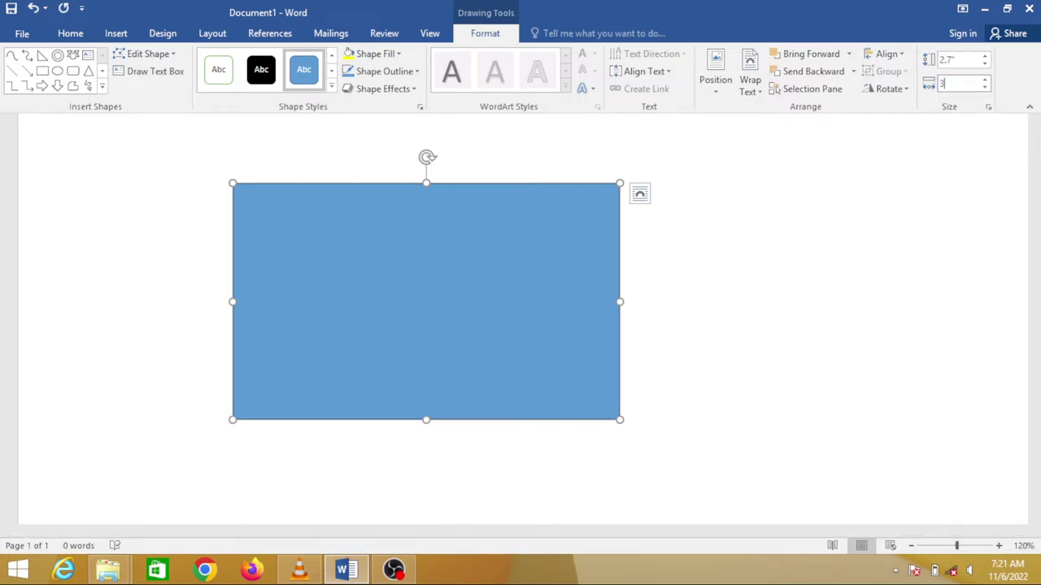
type(".3")
key("Return")
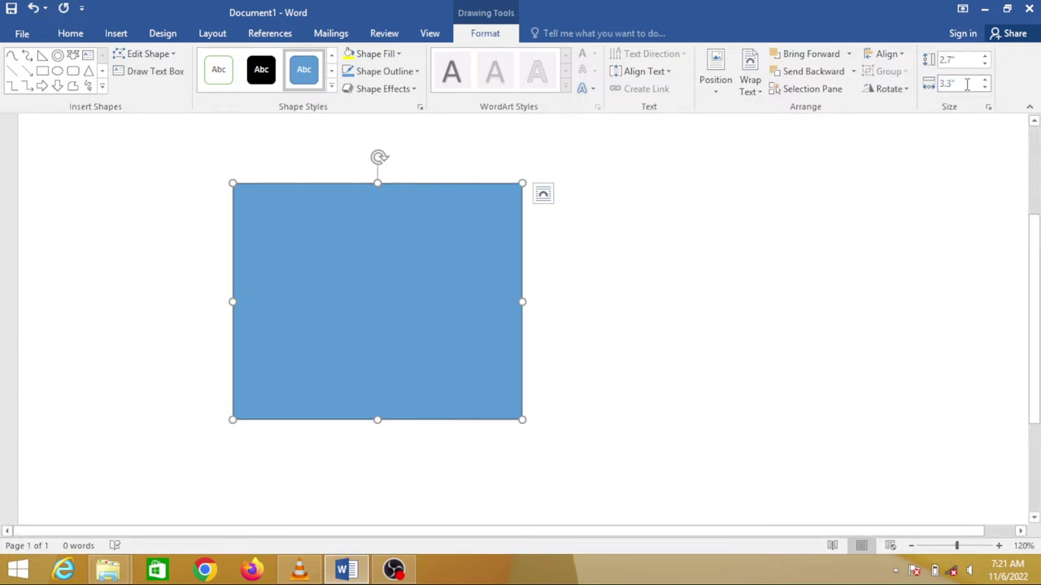
left_click(967, 84)
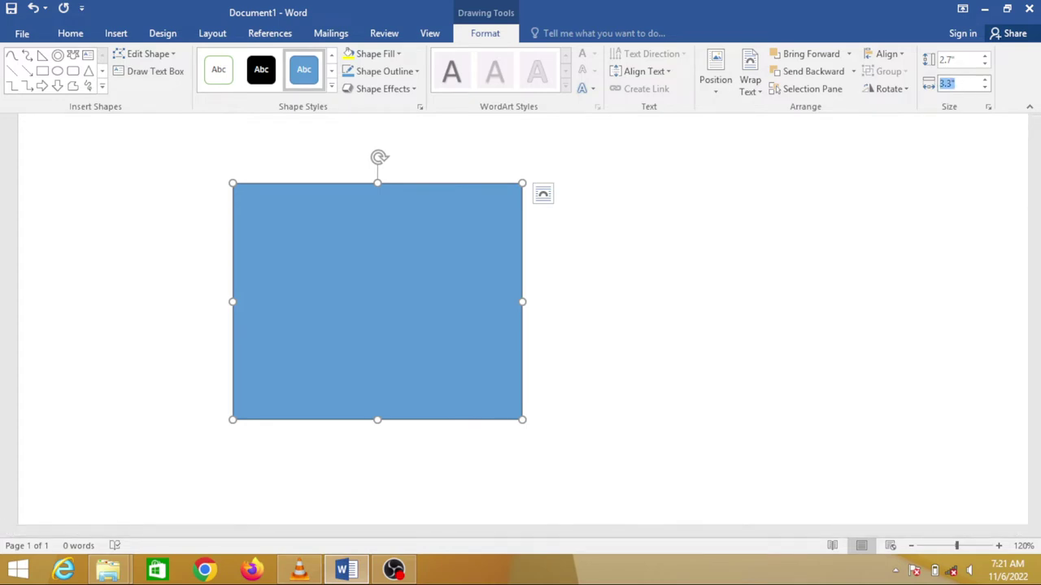
type("4")
key("Return")
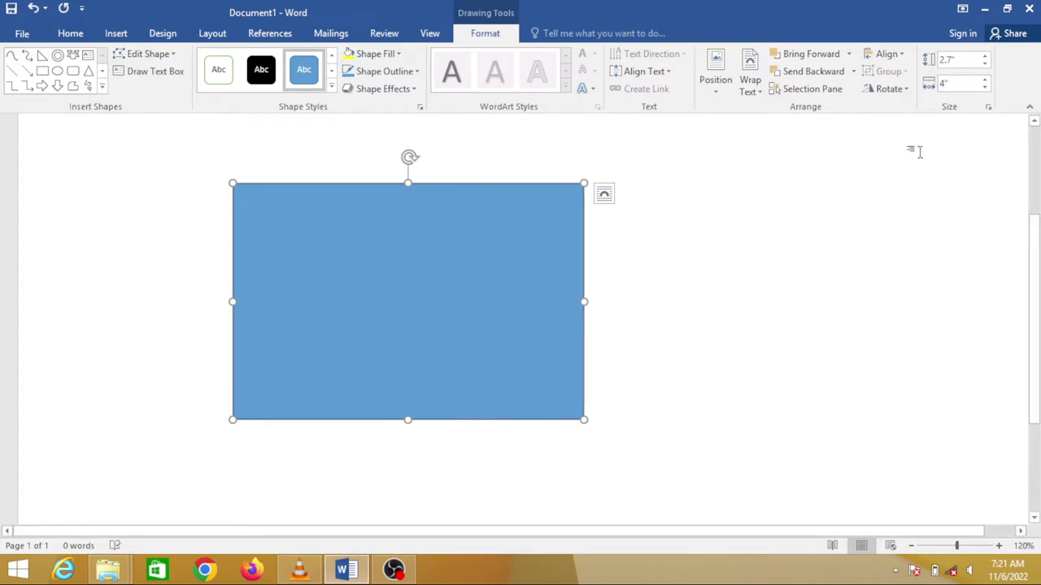
Reselect the rectangle and set its height to 2.5 inches.
left_click(714, 269)
left_click(506, 326)
scroll(579, 342, "down", 1)
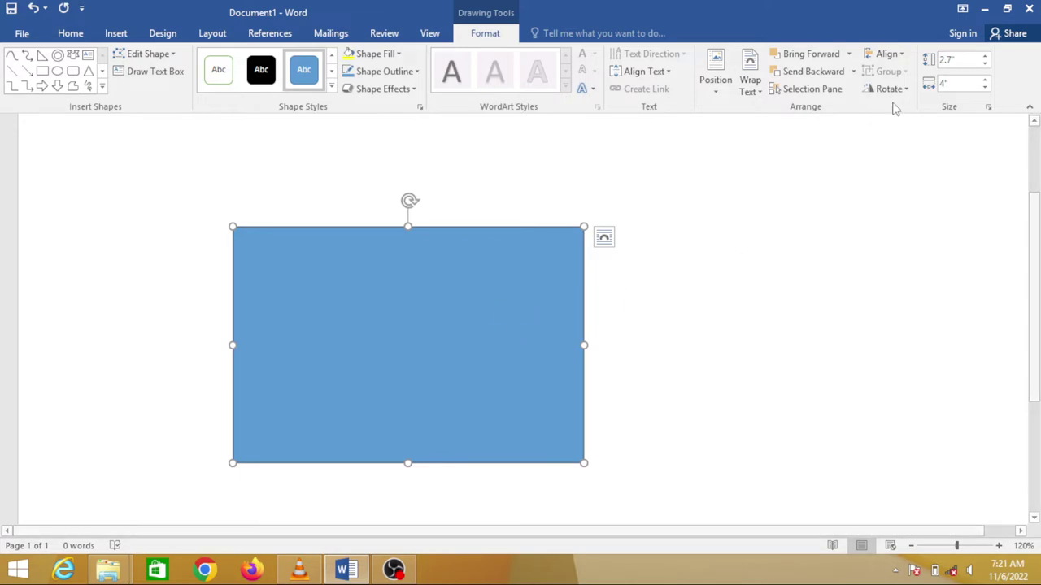
left_click(958, 60)
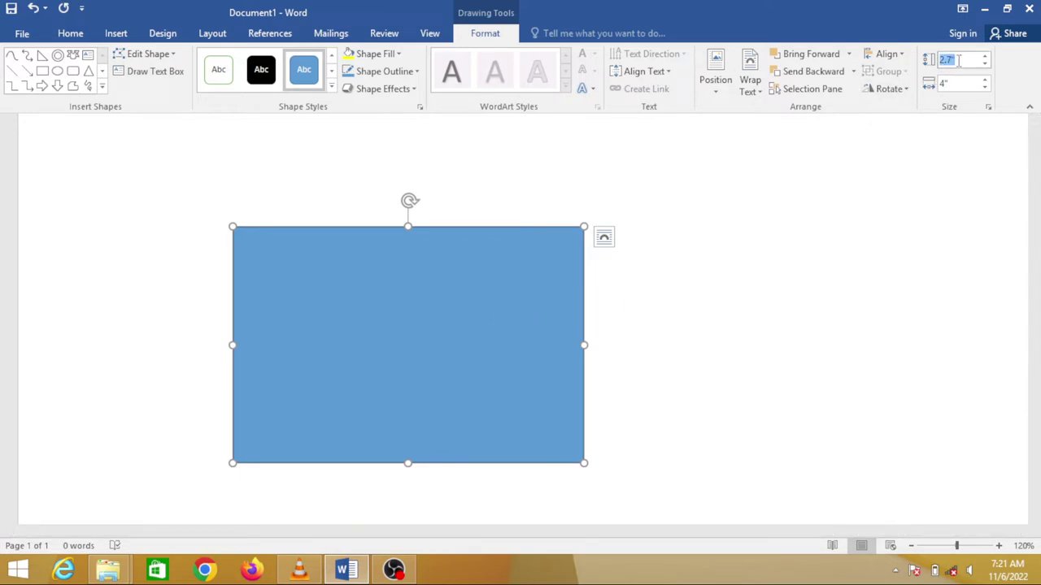
type("2")
key("Return")
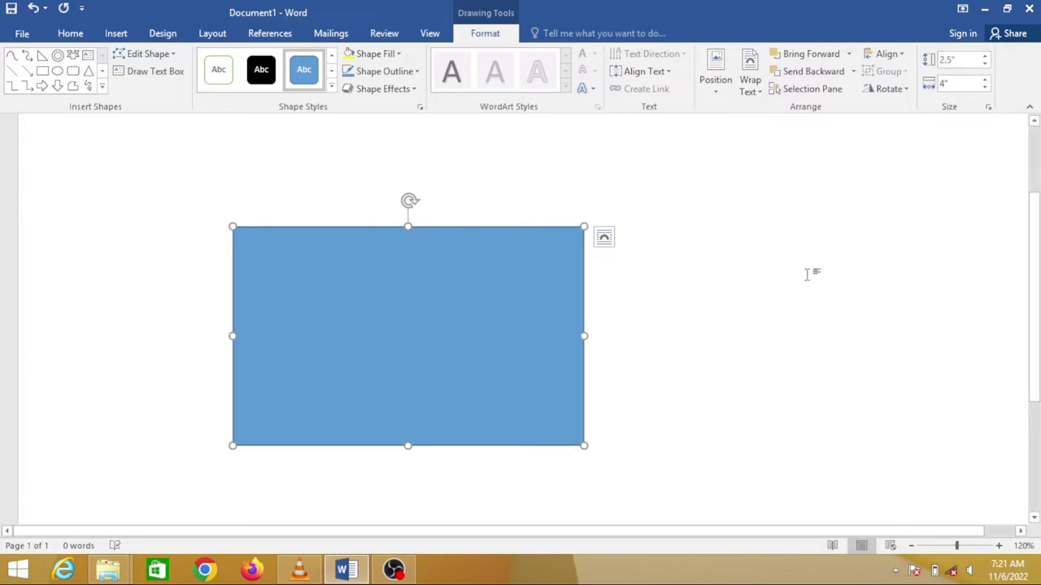
left_click(771, 274)
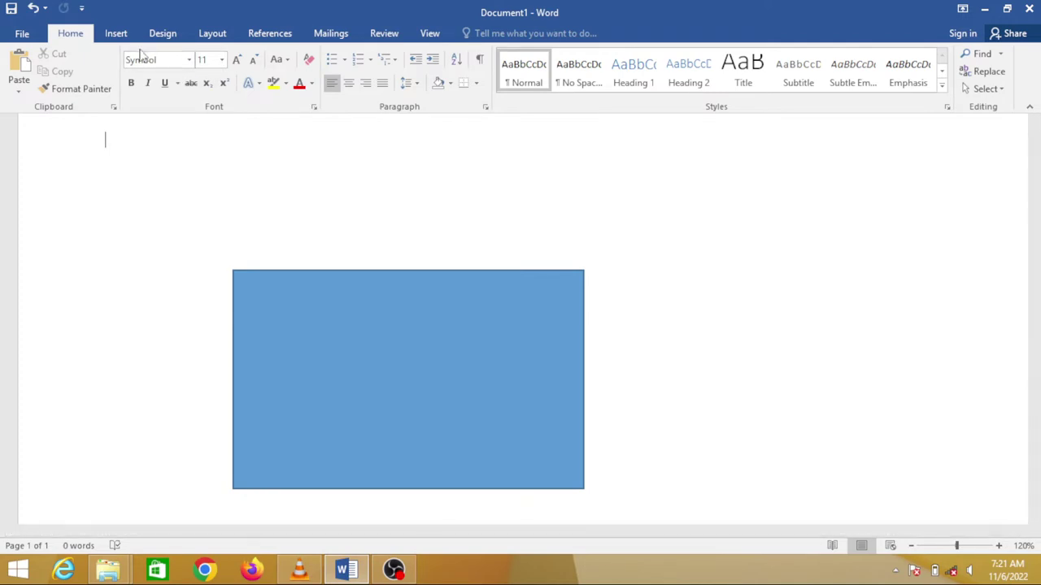
Draw a thin rectangle strip across the top of the blue rectangle.
left_click(114, 34)
left_click(210, 81)
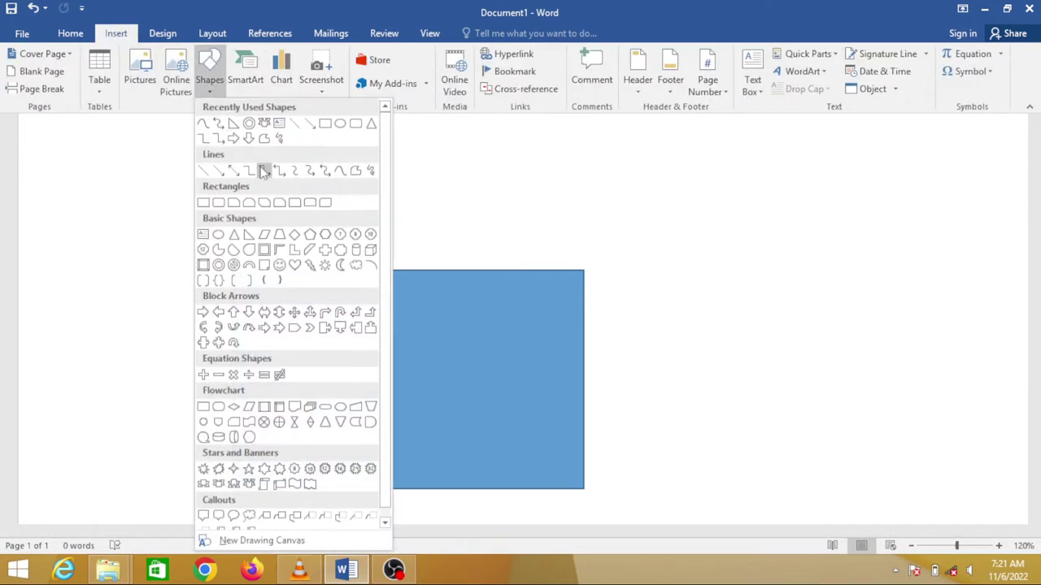
left_click(325, 124)
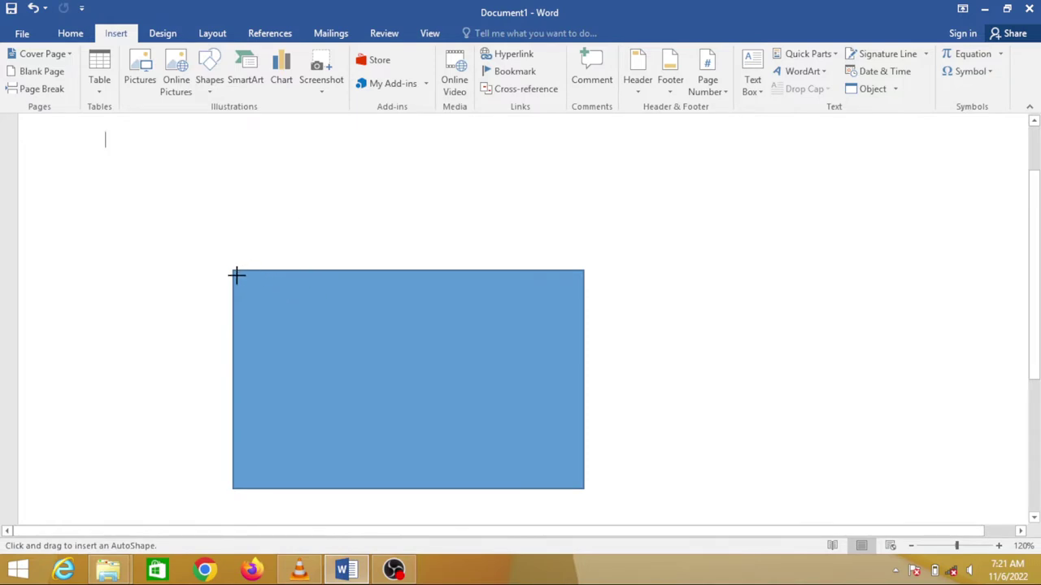
mouse_move(234, 273)
left_mouse_down()
mouse_move(528, 331)
mouse_move(582, 332)
left_mouse_up()
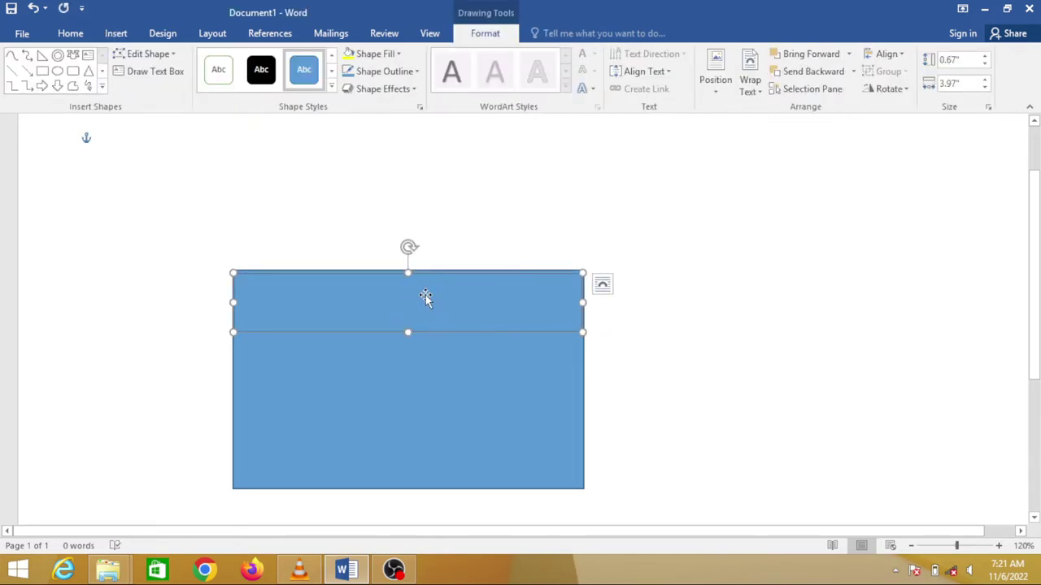
left_click_drag(424, 298, 424, 295)
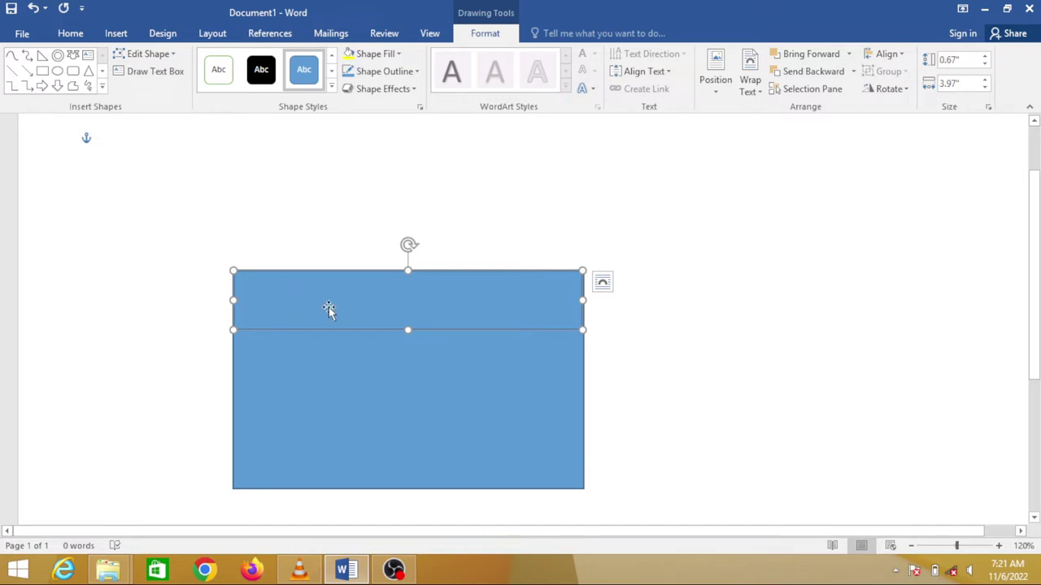
Align the strip with the blue rectangle's top, fill it gold, and stretch its left edge.
scroll(409, 317, "up", 1)
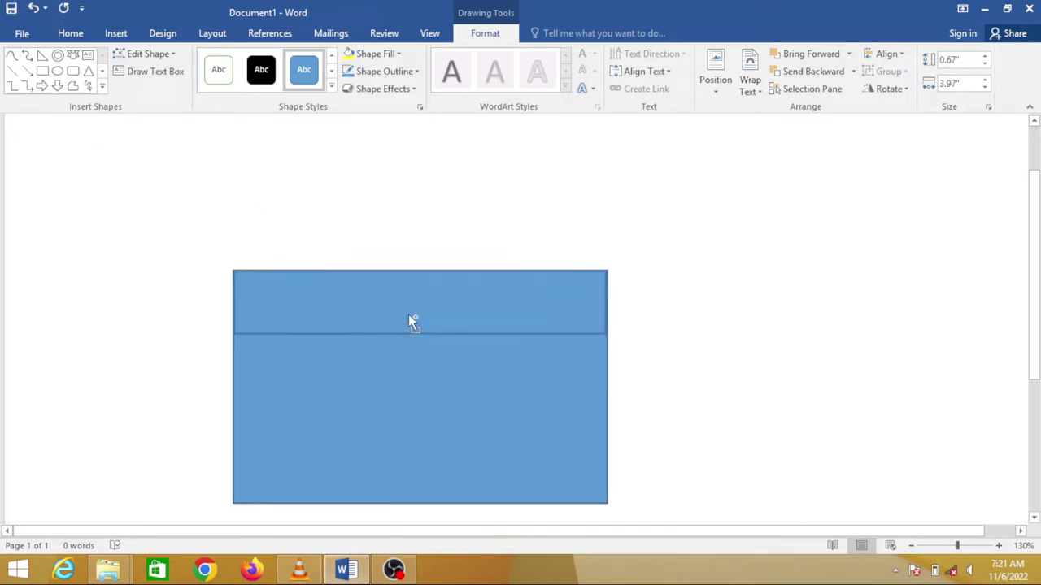
scroll(409, 317, "up", 1)
scroll(411, 315, "up", 1)
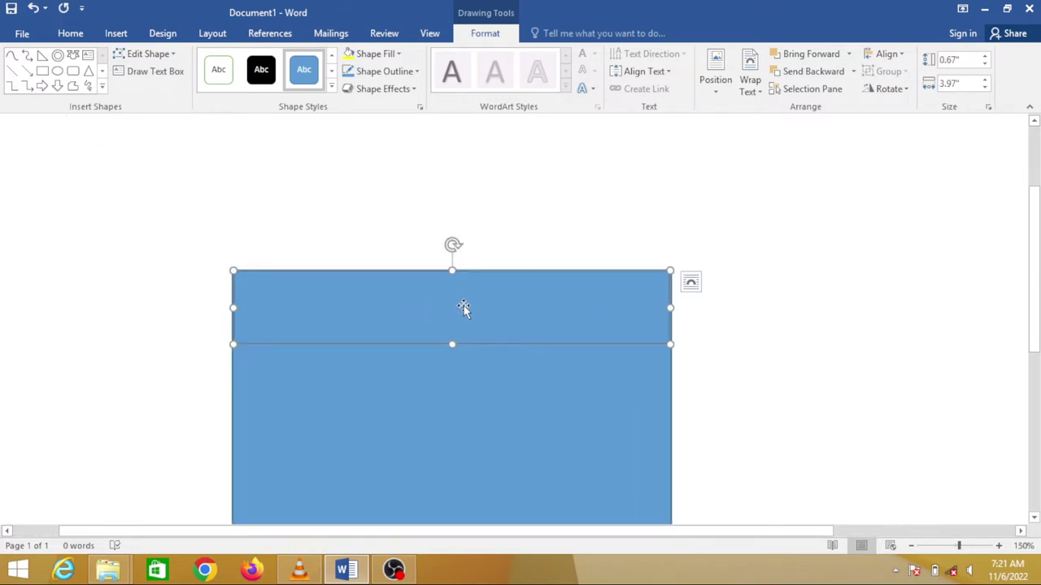
left_click_drag(464, 306, 466, 306)
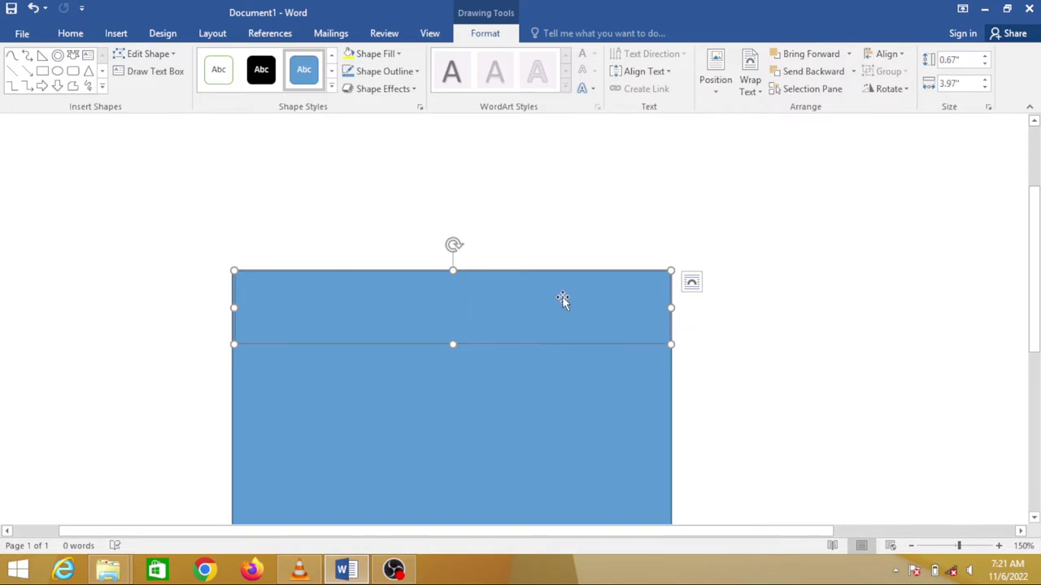
key("Up")
key("Up")
key("Up")
key("Up")
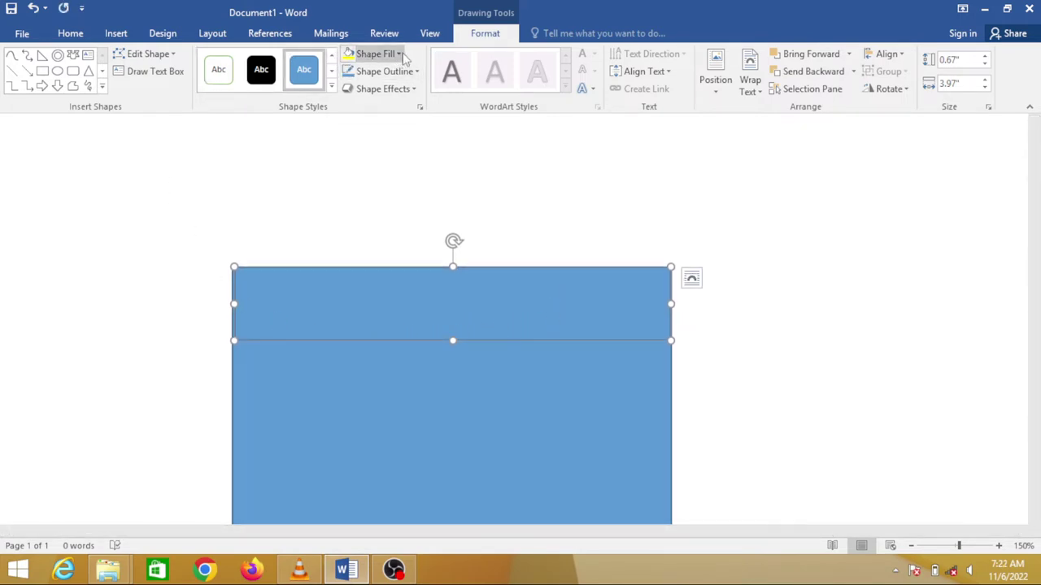
left_click(401, 55)
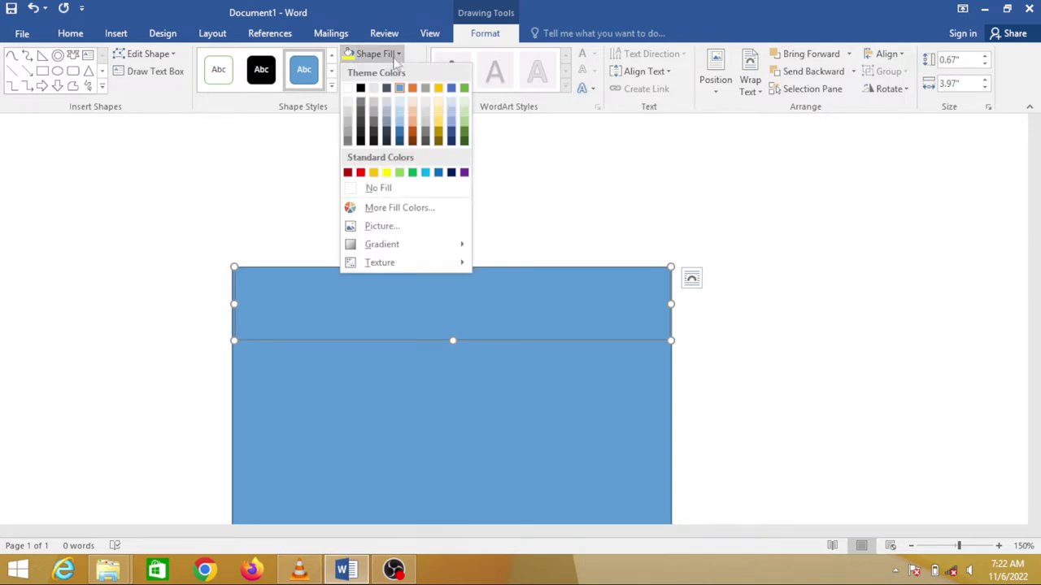
left_click(374, 172)
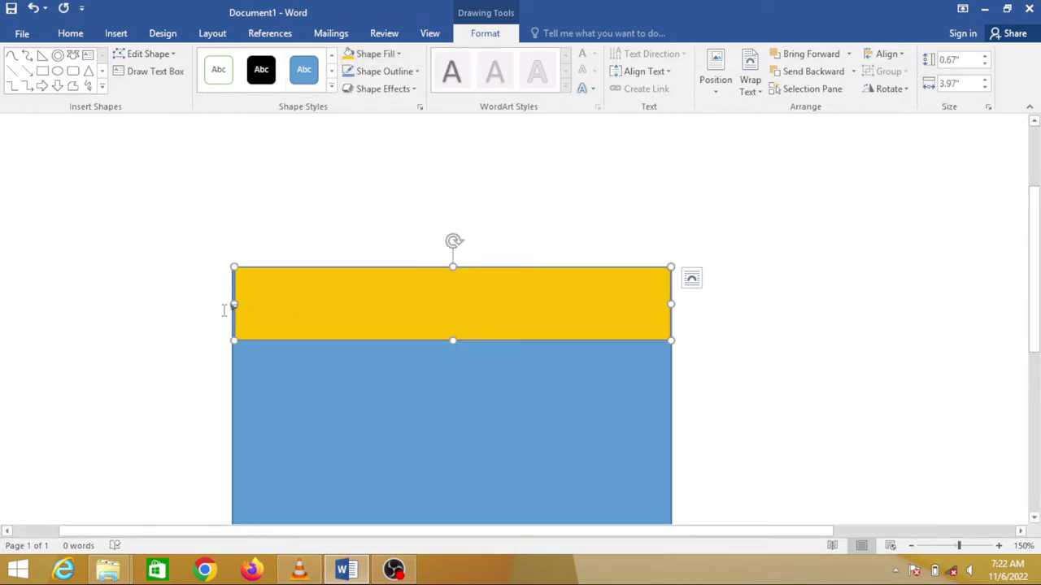
left_click_drag(233, 305, 237, 310)
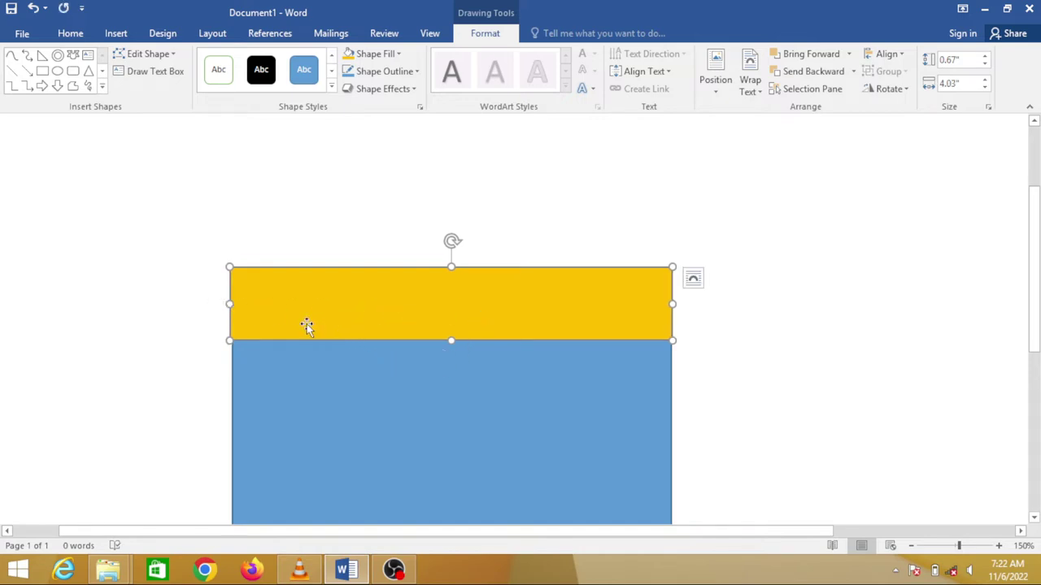
Edit the gold rectangle's points to curve its bottom edge, then adjust its height.
right_click(386, 336)
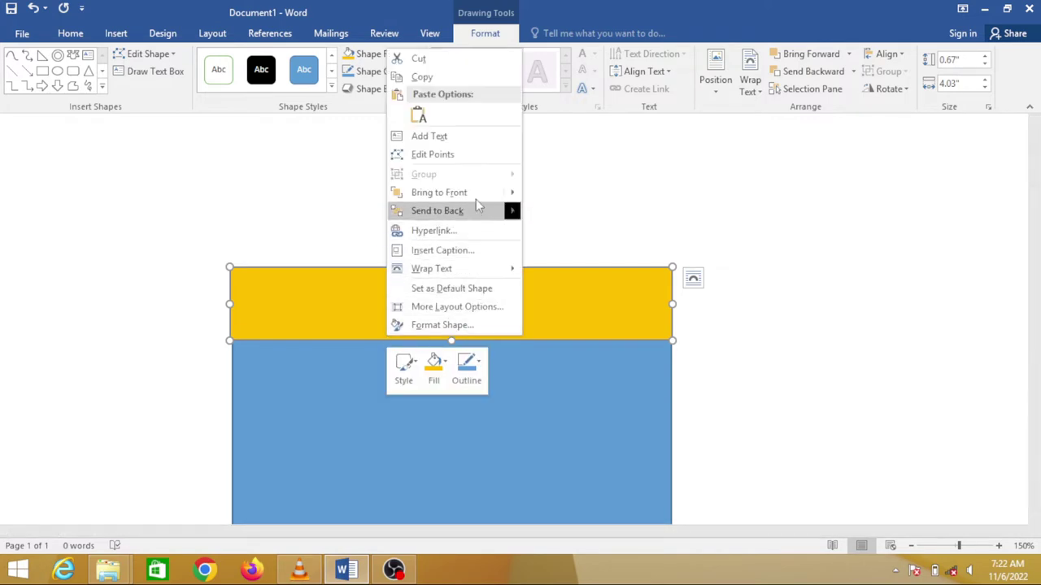
left_click(437, 157)
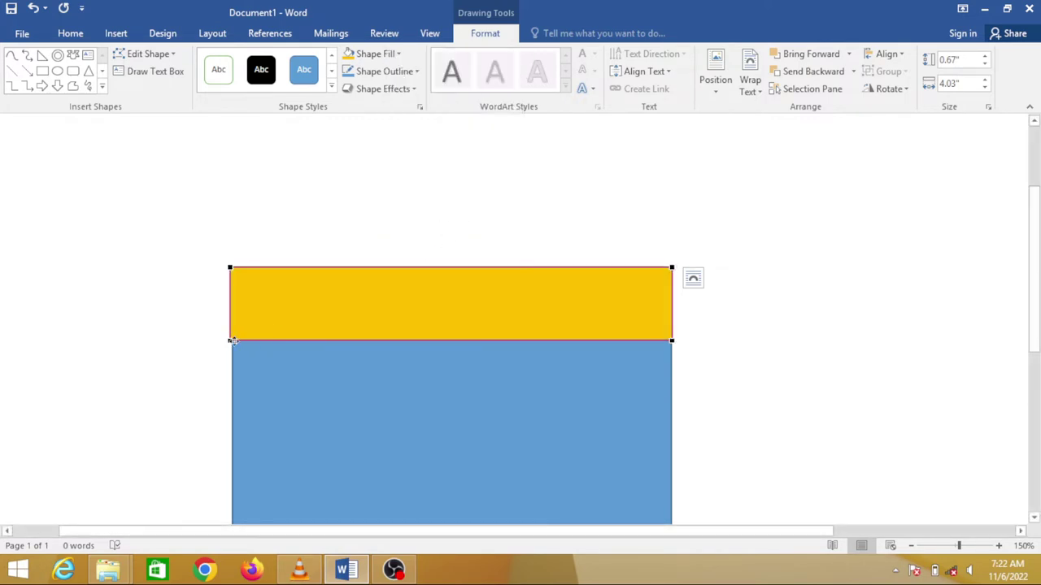
left_click_drag(232, 342, 233, 396)
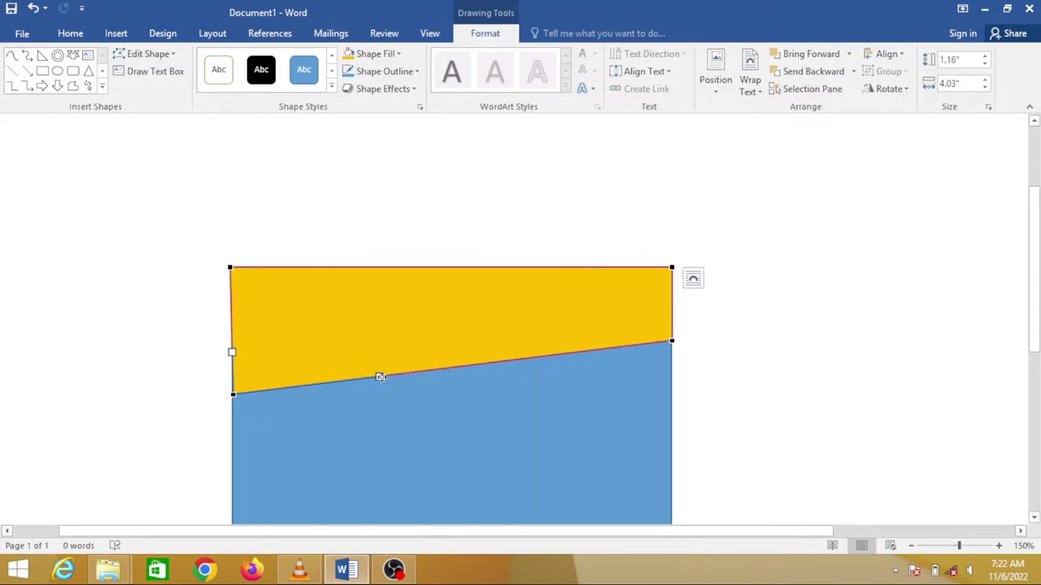
mouse_move(380, 377)
left_mouse_down()
mouse_move(362, 292)
mouse_move(341, 278)
left_mouse_up()
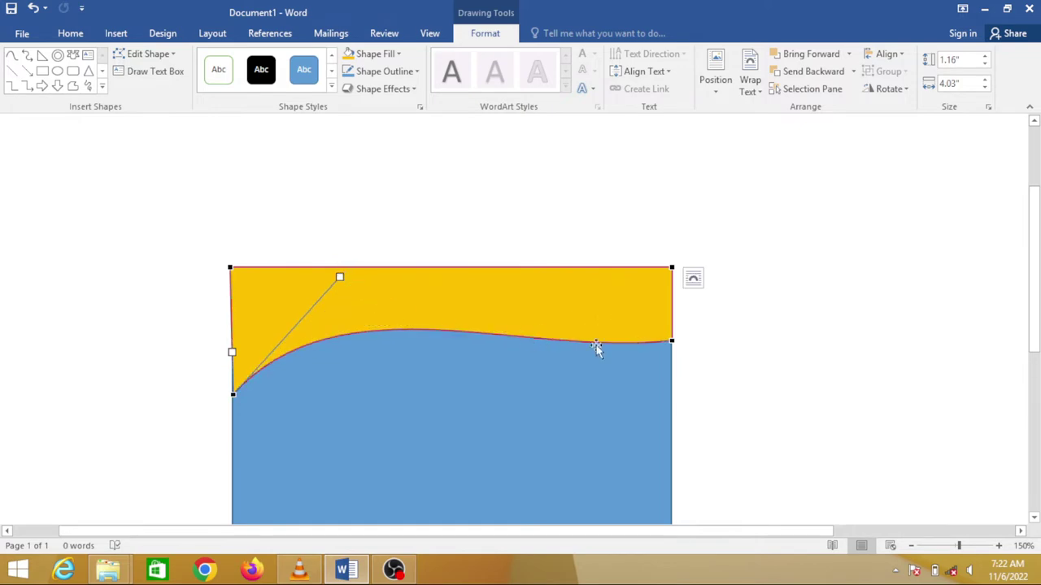
left_click_drag(340, 278, 317, 274)
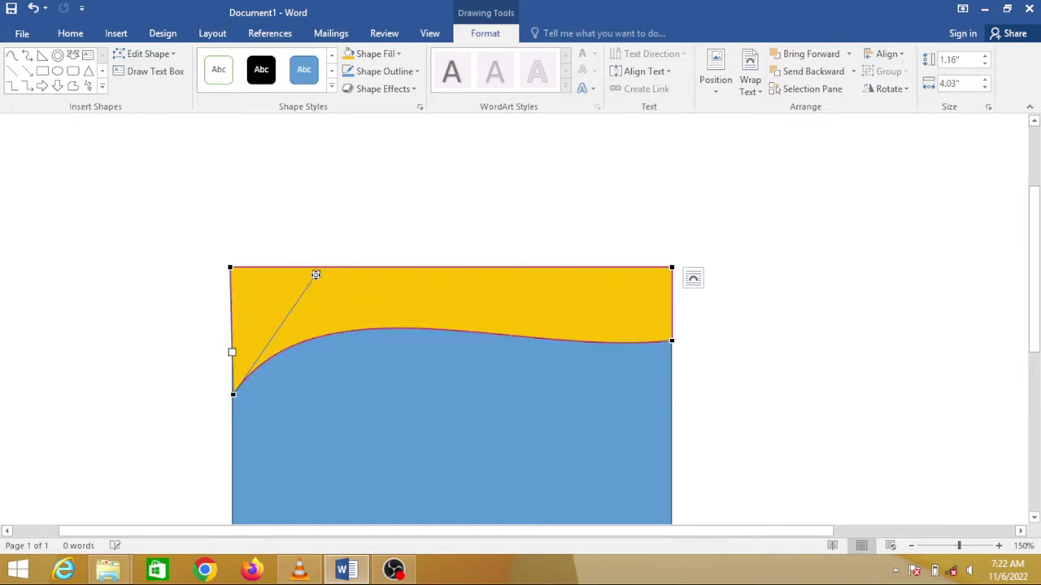
key("Escape")
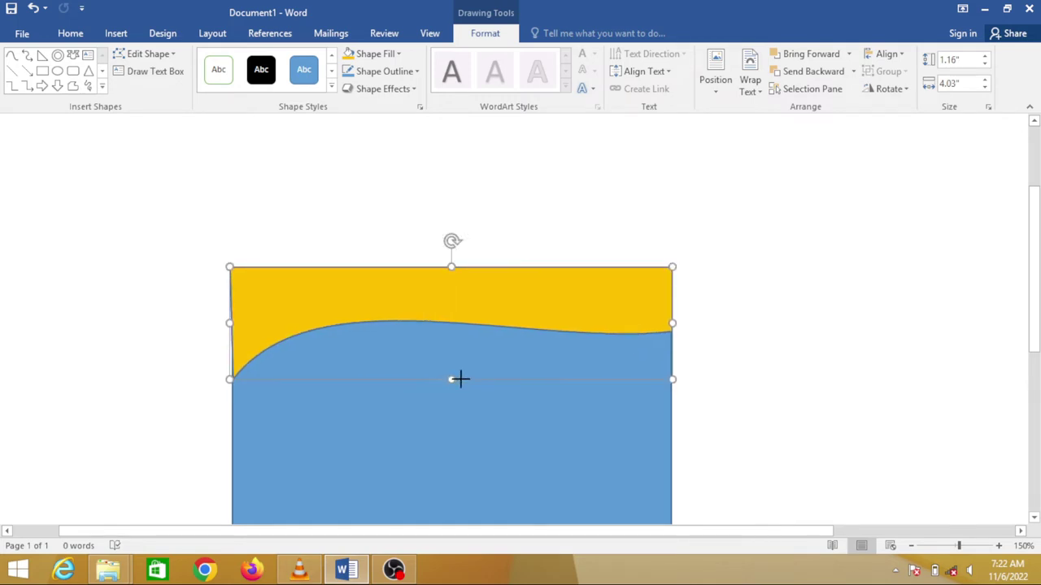
left_click_drag(451, 395, 451, 403)
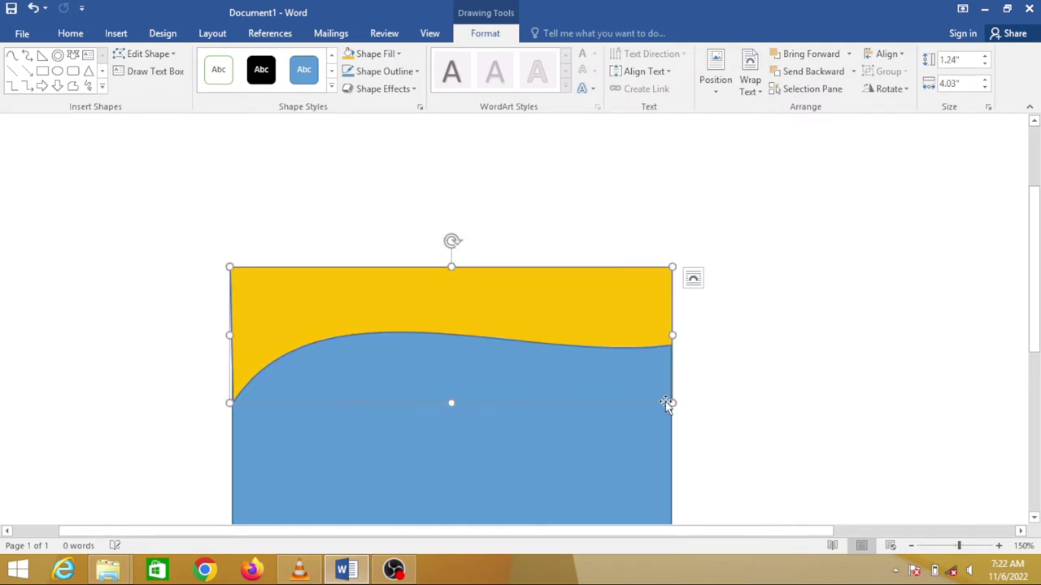
left_click_drag(664, 401, 666, 405)
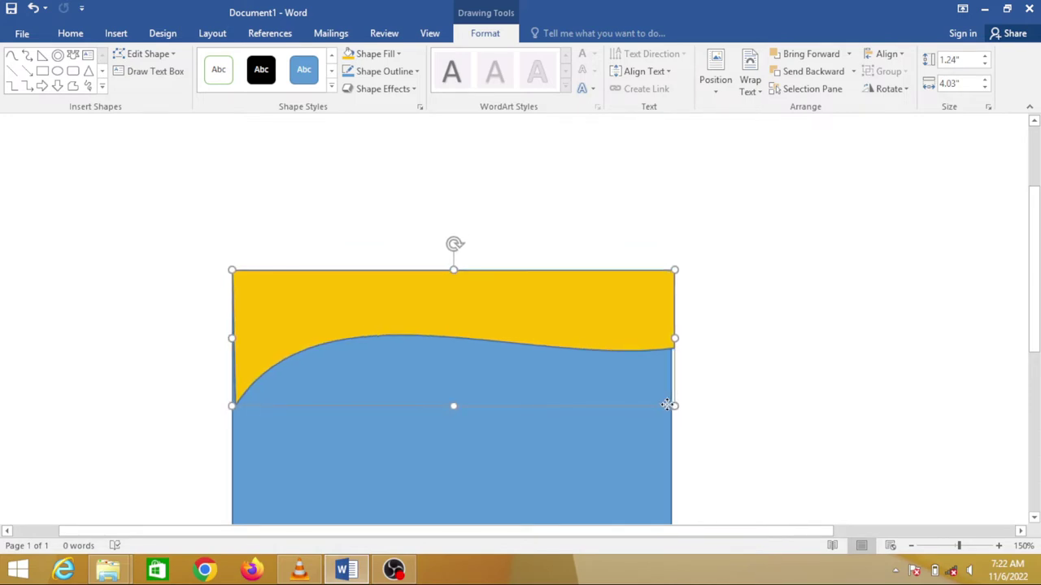
left_click_drag(673, 342, 673, 343)
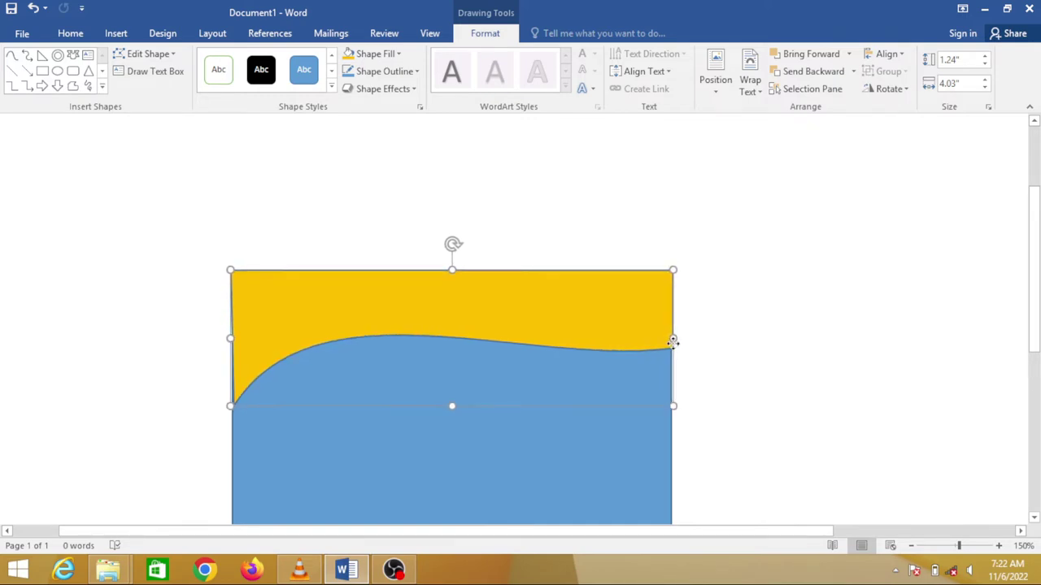
left_click_drag(452, 405, 452, 388)
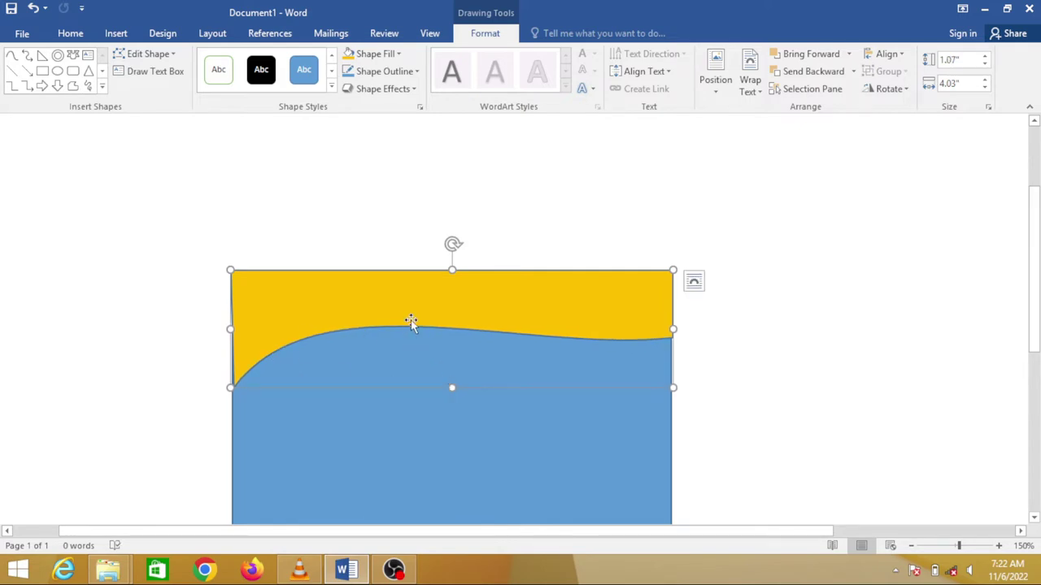
Arch the right side of the curved edge, then duplicate the shape slightly below.
right_click(453, 388)
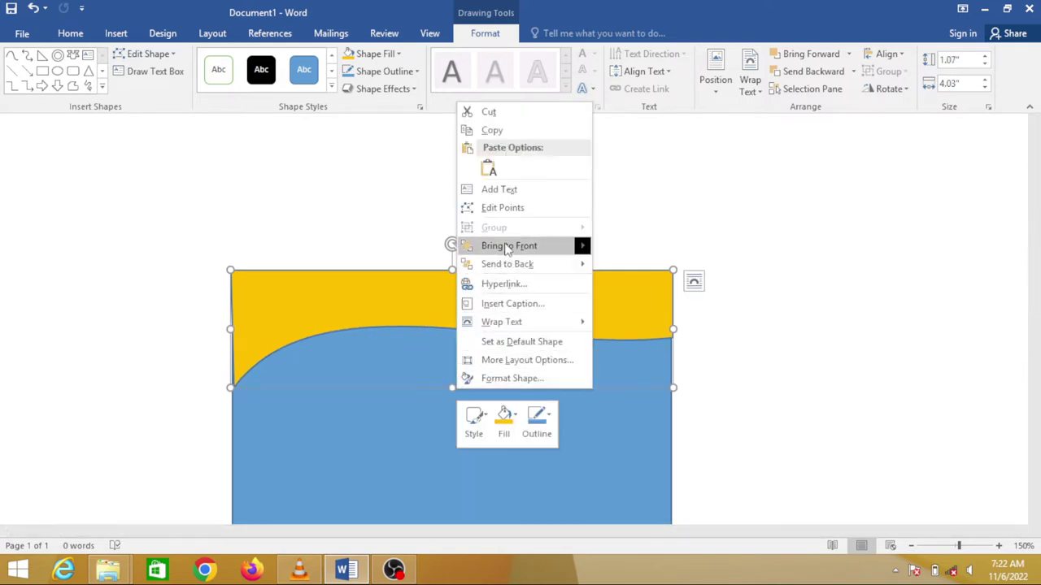
left_click(504, 208)
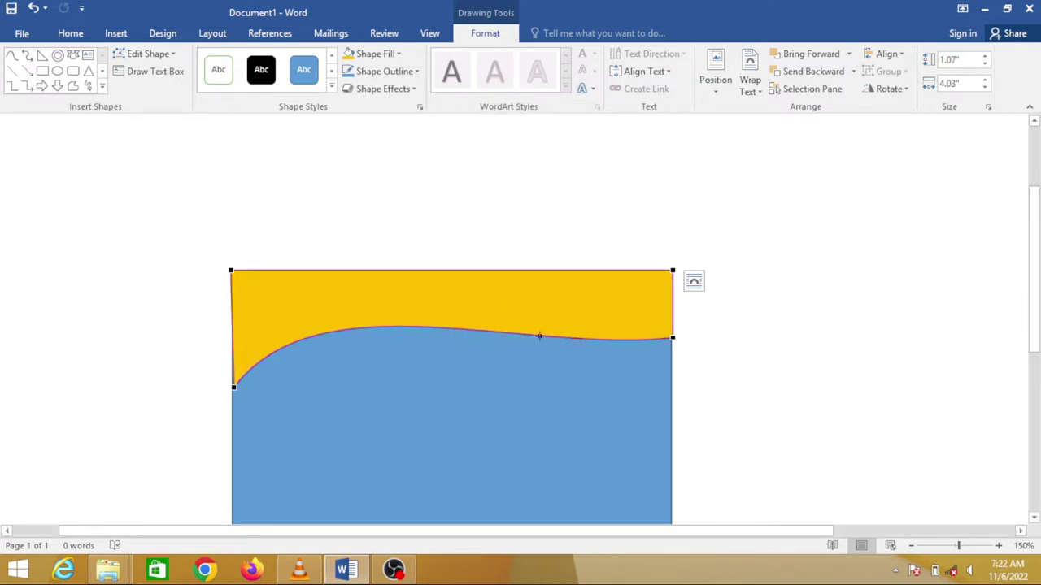
right_click(520, 334)
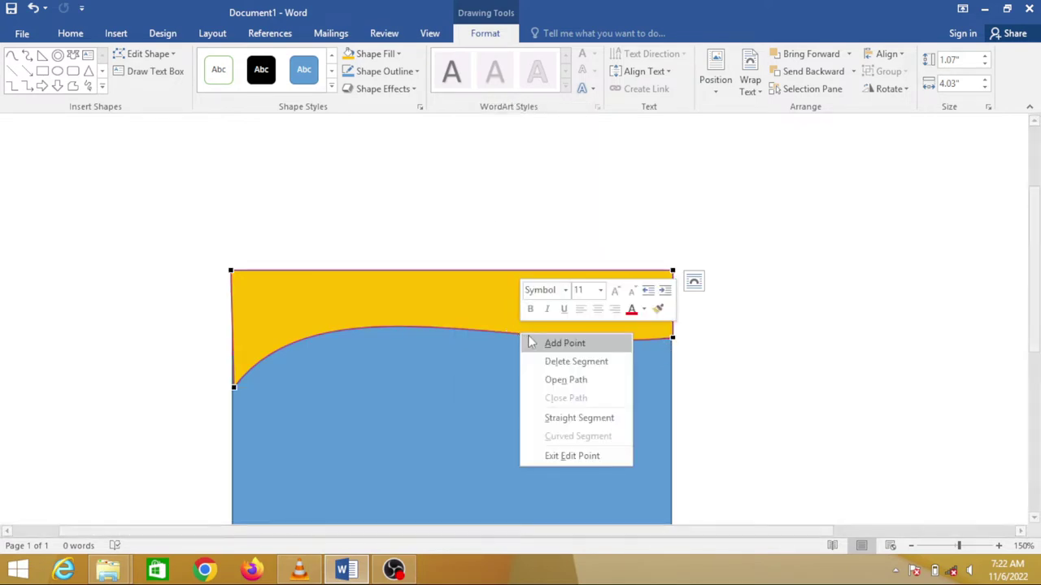
left_click(640, 348)
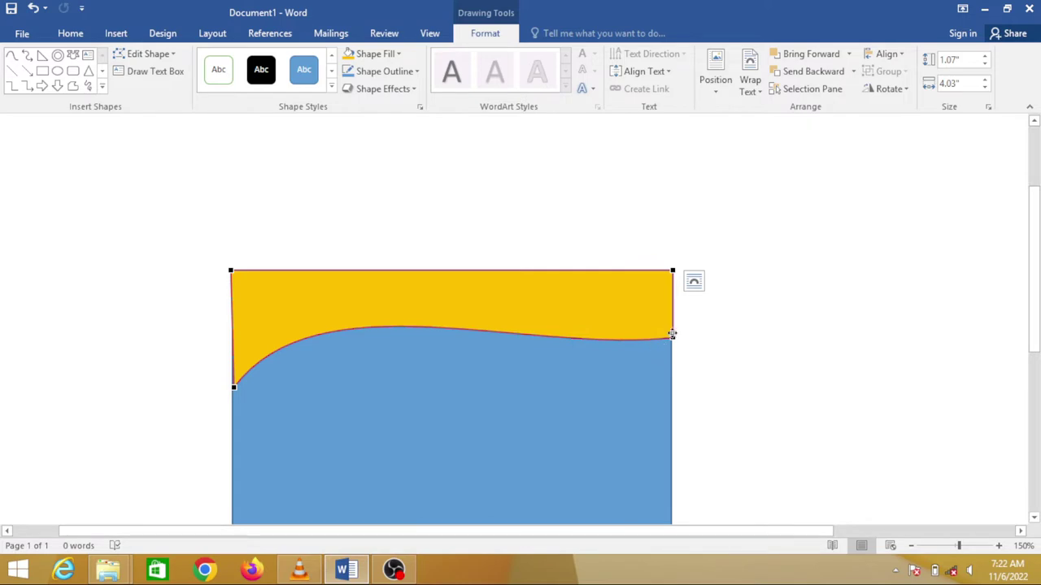
right_click(670, 337)
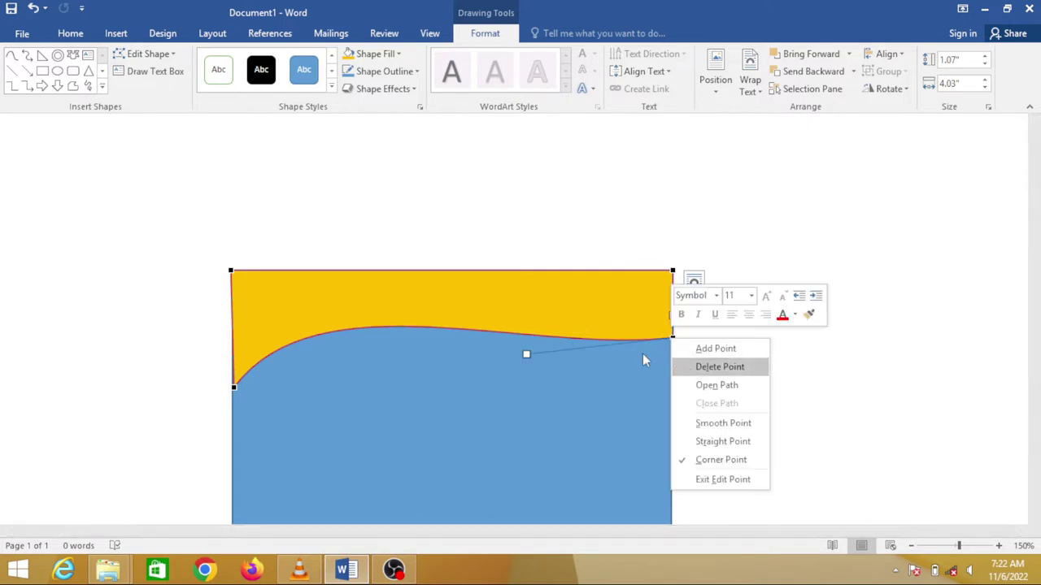
key("Escape")
mouse_move(526, 354)
left_mouse_down()
mouse_move(545, 323)
mouse_move(586, 314)
left_mouse_up()
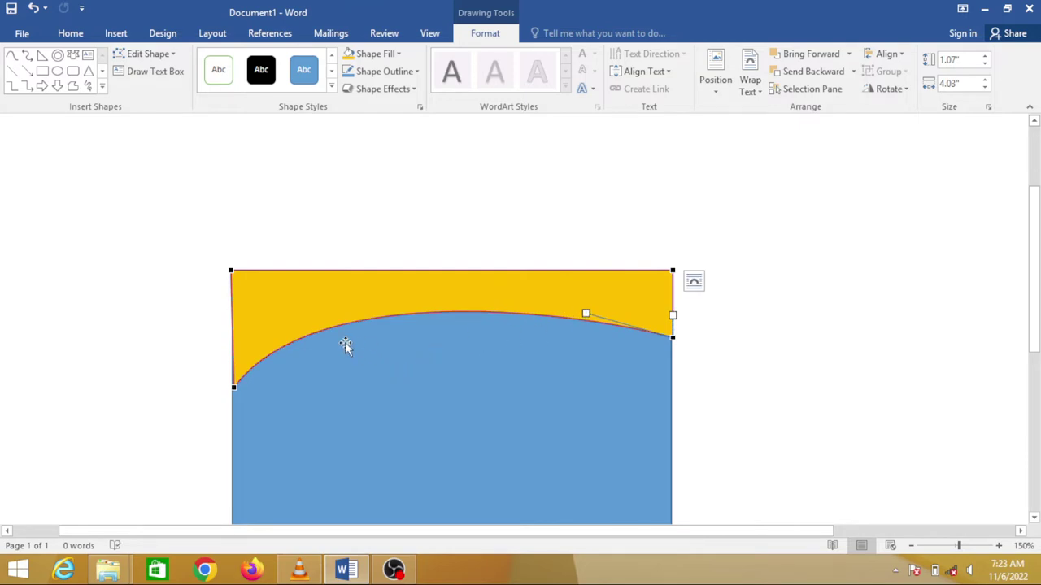
left_click(271, 314)
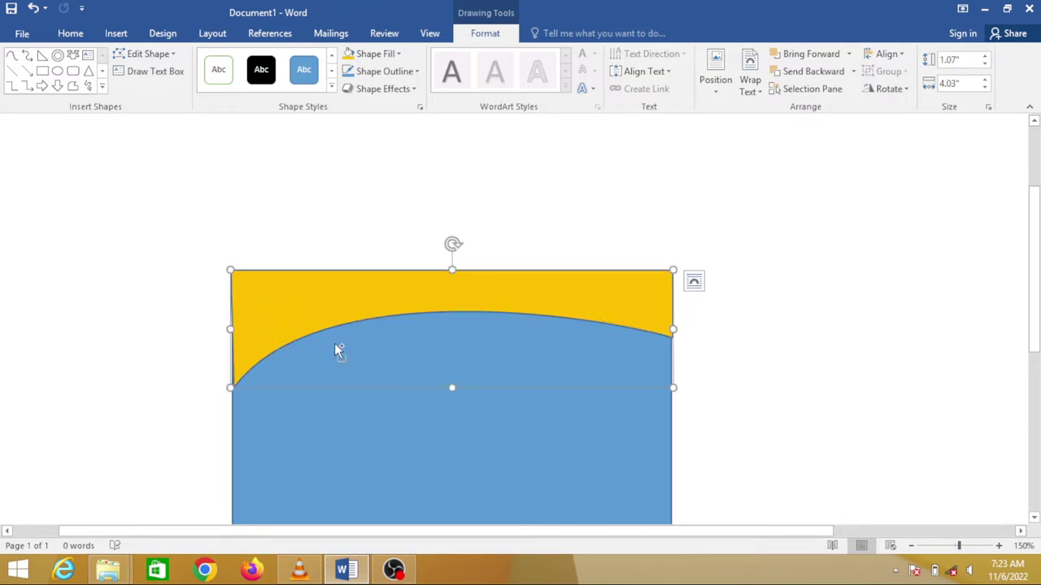
key("ctrl+d")
left_click_drag(336, 331, 328, 333)
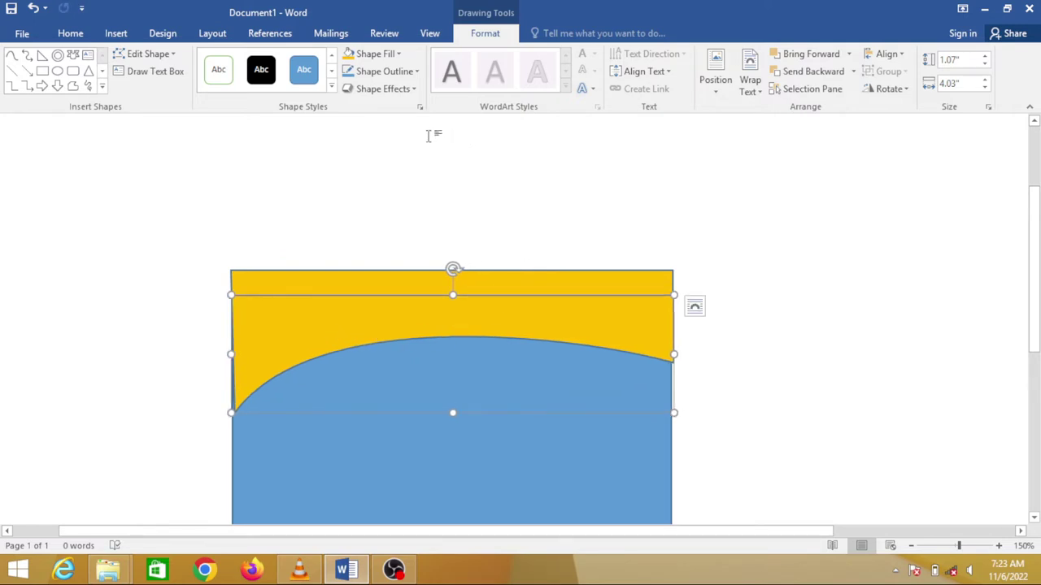
Remove the copy's outline, send it backward, fill it red, and nudge it up into a thin band.
left_click(417, 71)
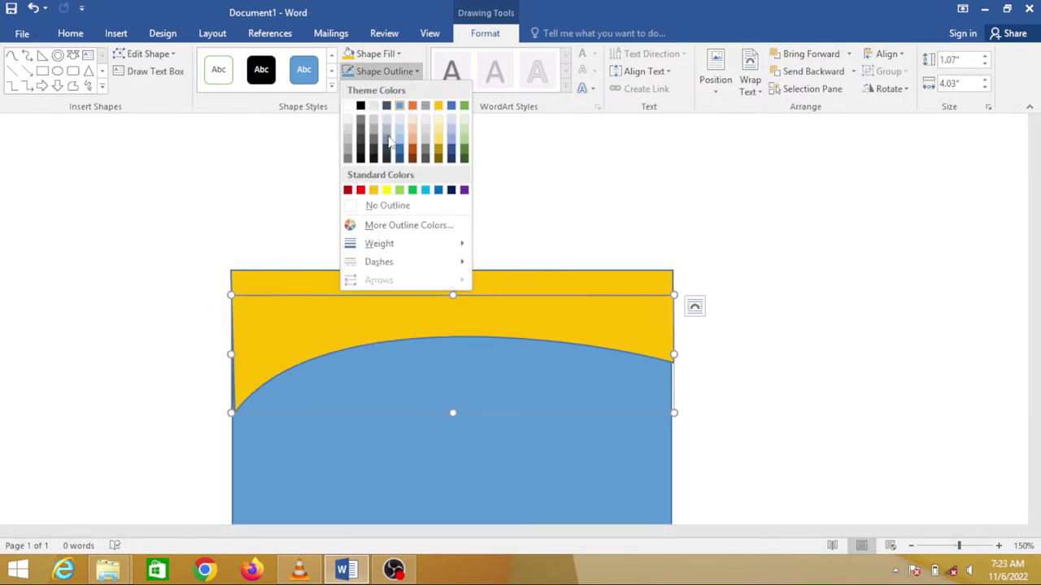
left_click(381, 208)
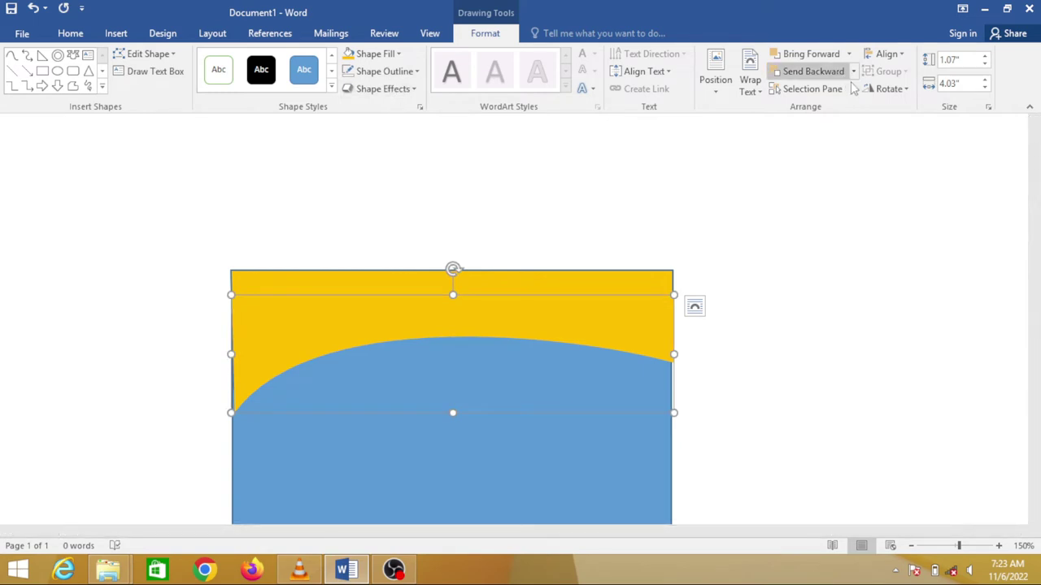
left_click(818, 72)
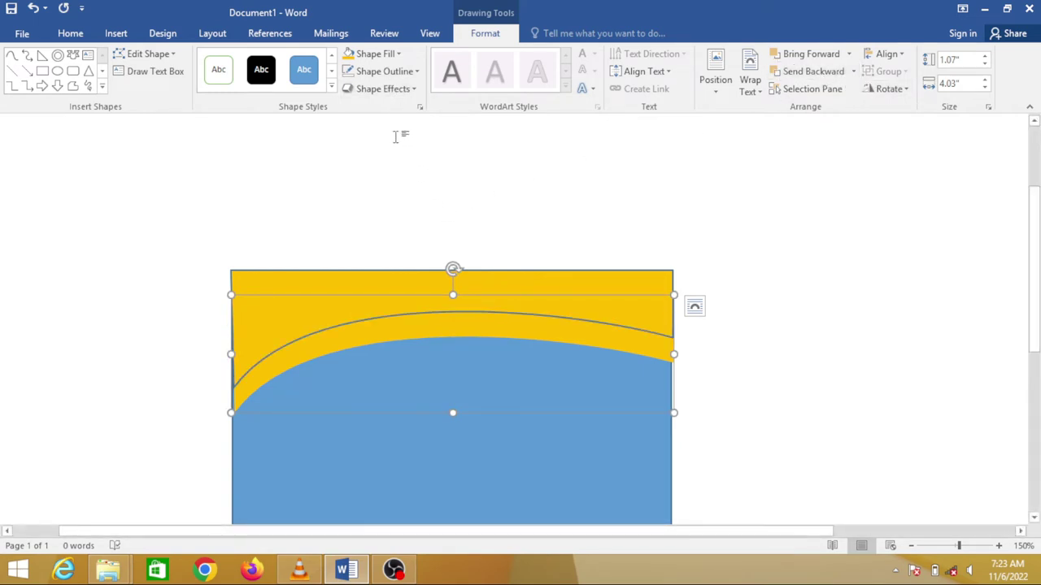
left_click(400, 53)
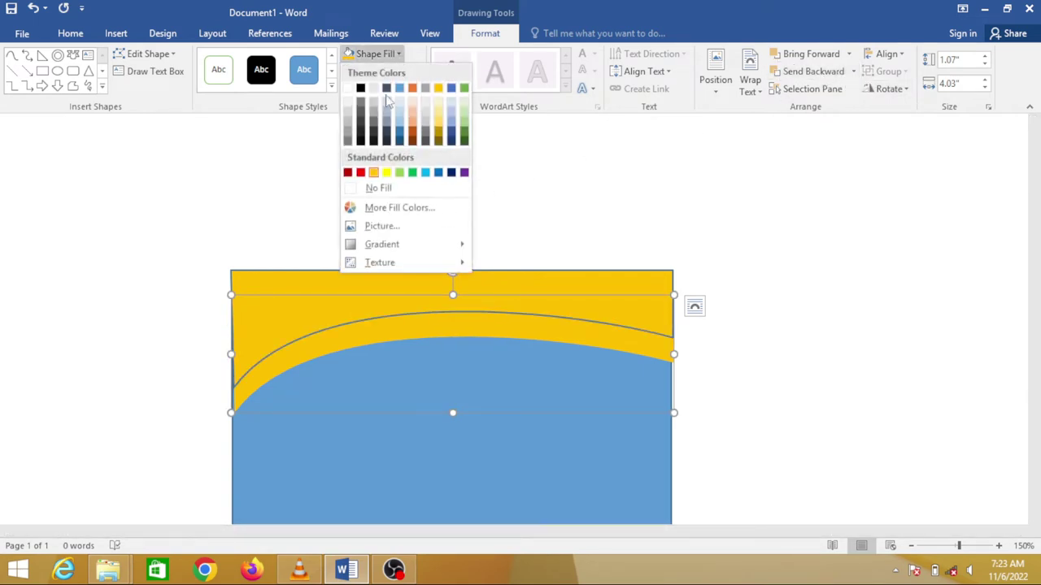
left_click(360, 174)
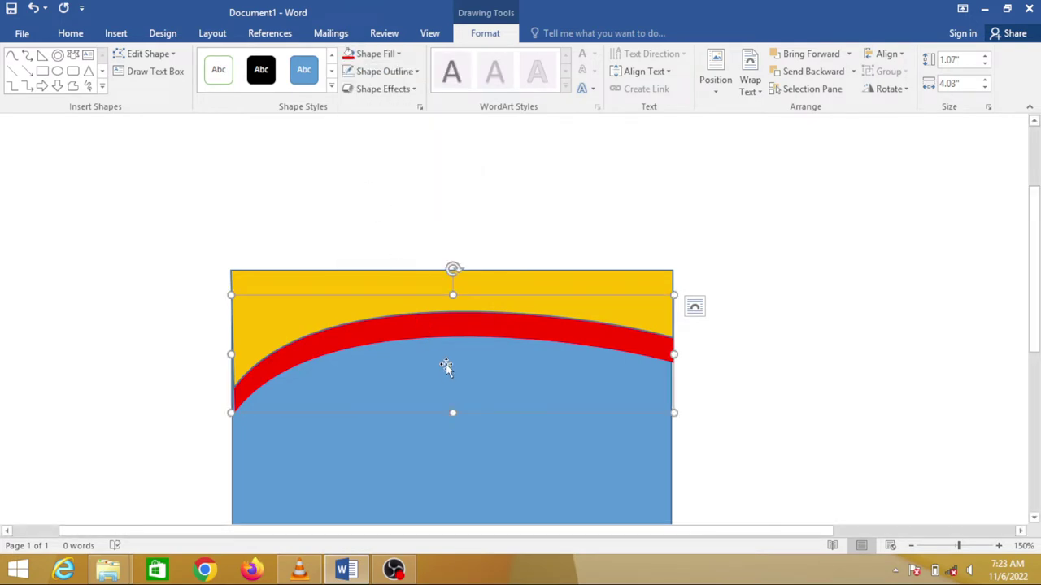
left_click_drag(447, 366, 453, 362)
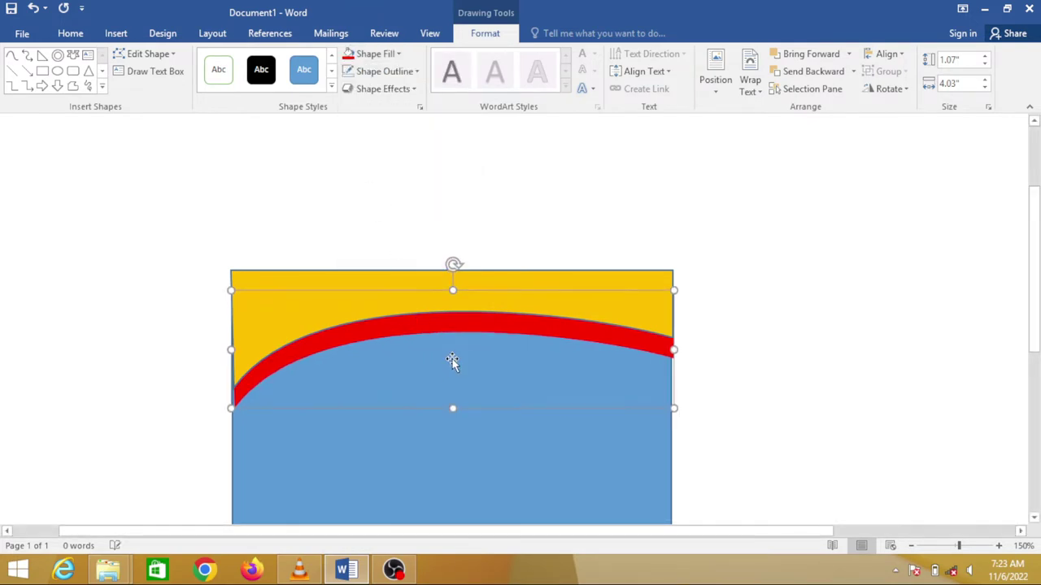
key("Up")
key("Up")
key("Up")
key("Up")
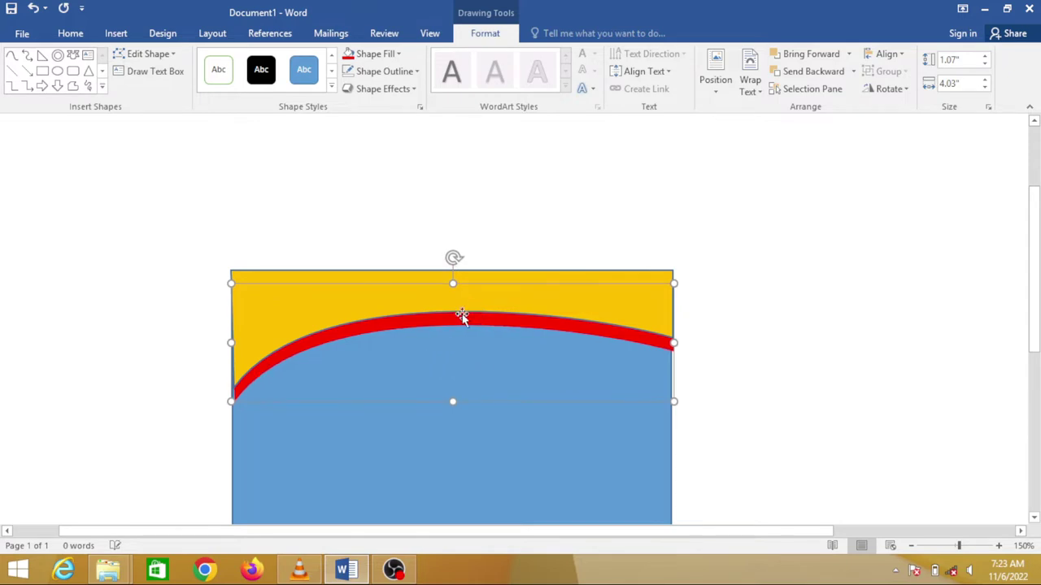
key("Up")
key("Up")
key("Up")
key("Up")
key("Up")
key("Up")
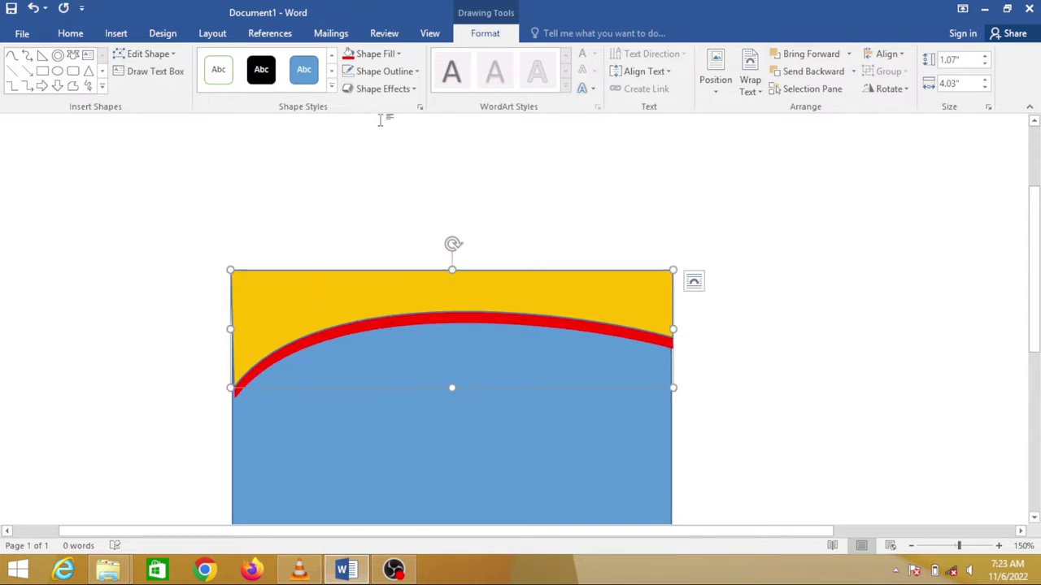
left_click(376, 54)
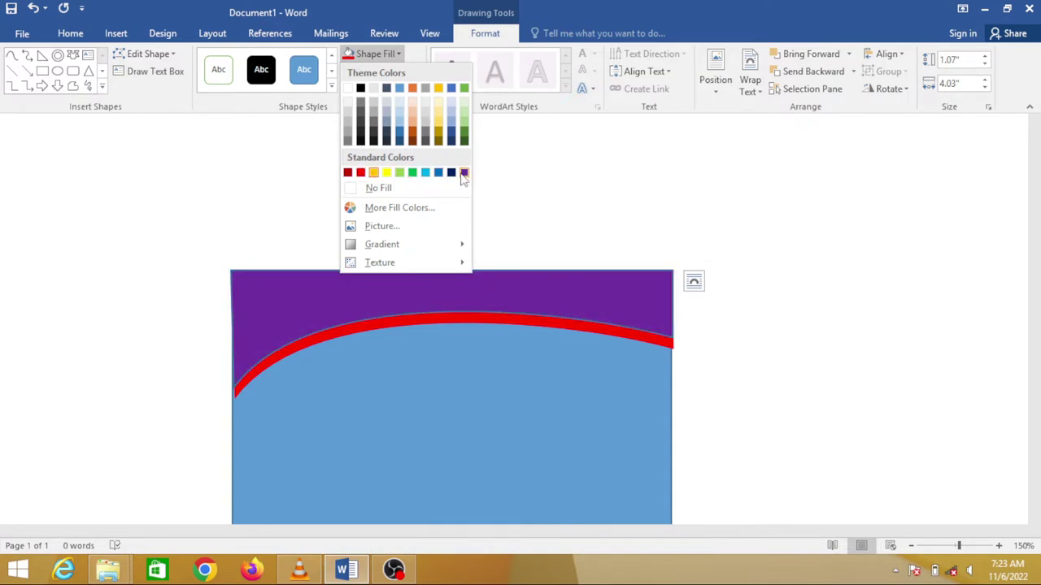
Fill the top wave shape yellow and remove its outline.
left_click(386, 172)
left_click(431, 299)
scroll(434, 307, "down", 1)
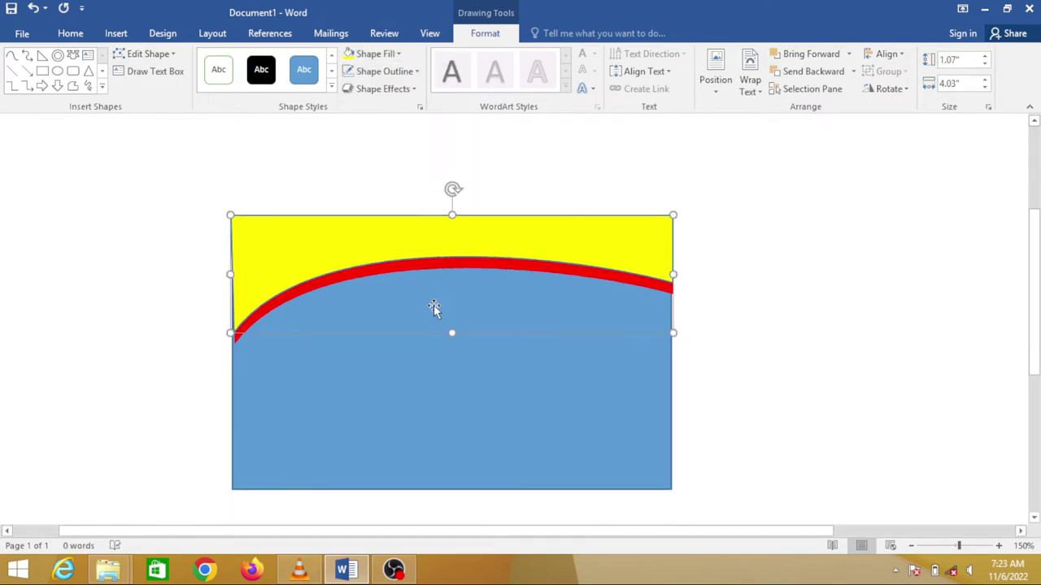
left_click(416, 72)
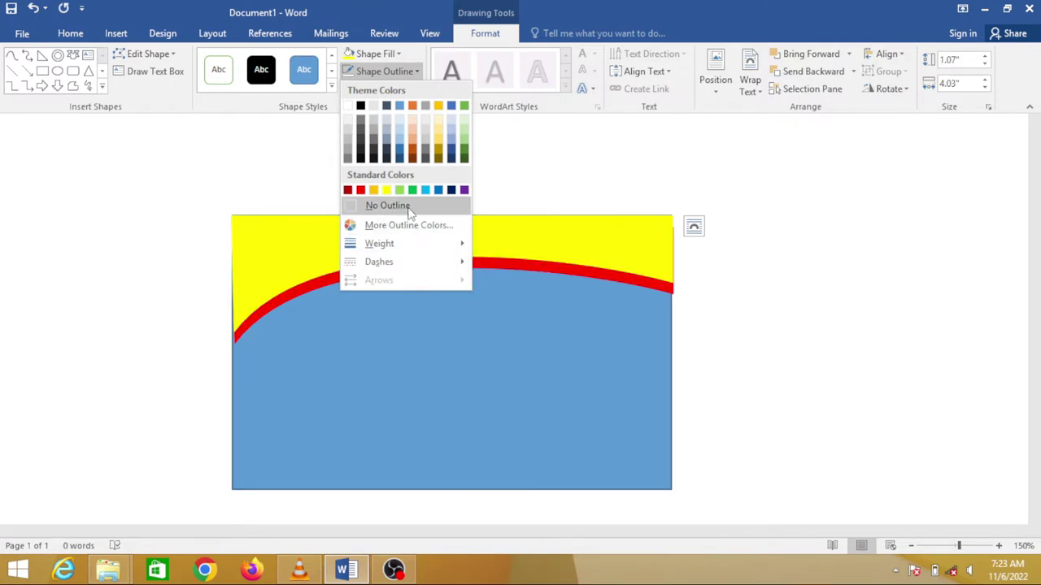
left_click(410, 208)
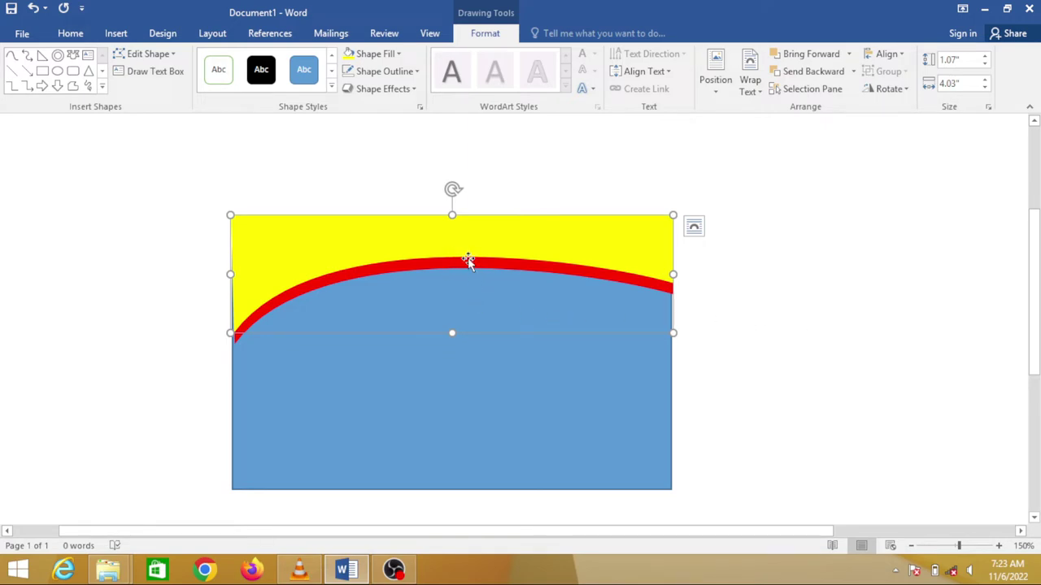
left_click(801, 318)
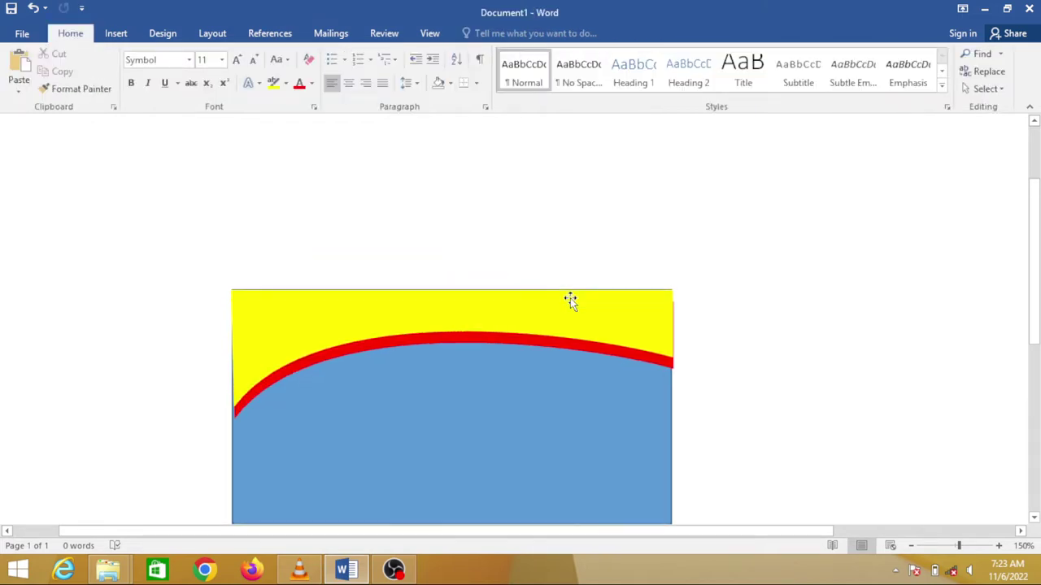
Draw a Bevel shape along the card's bottom, extend its left edge, and thin its bevel.
scroll(570, 298, "down", 2)
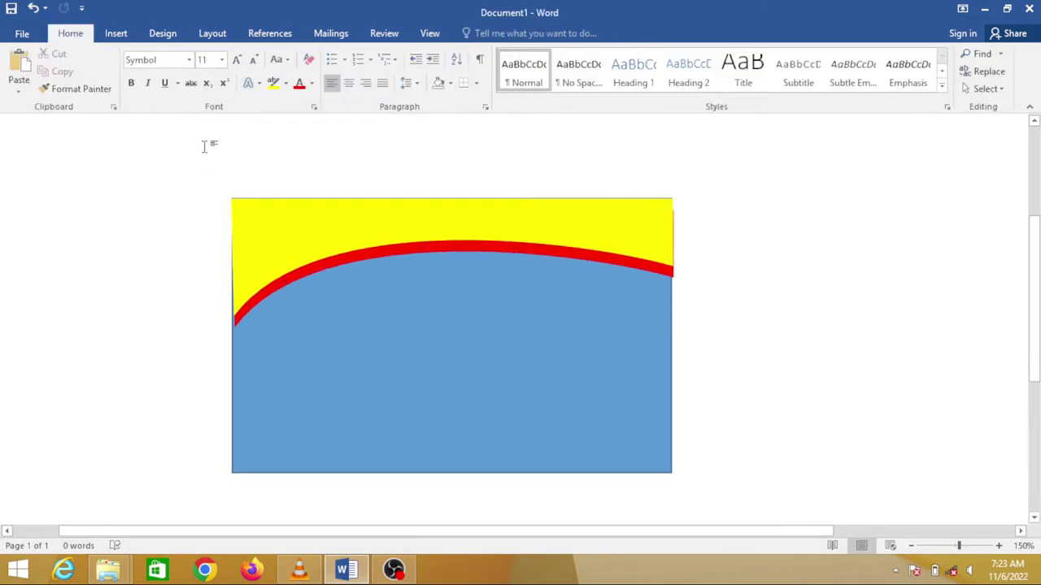
left_click(115, 34)
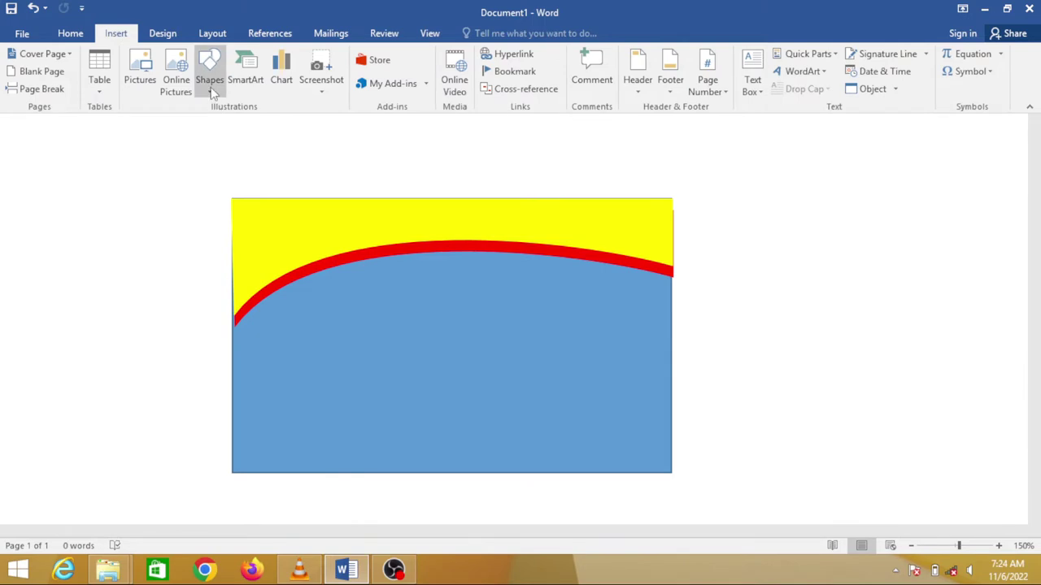
left_click(209, 82)
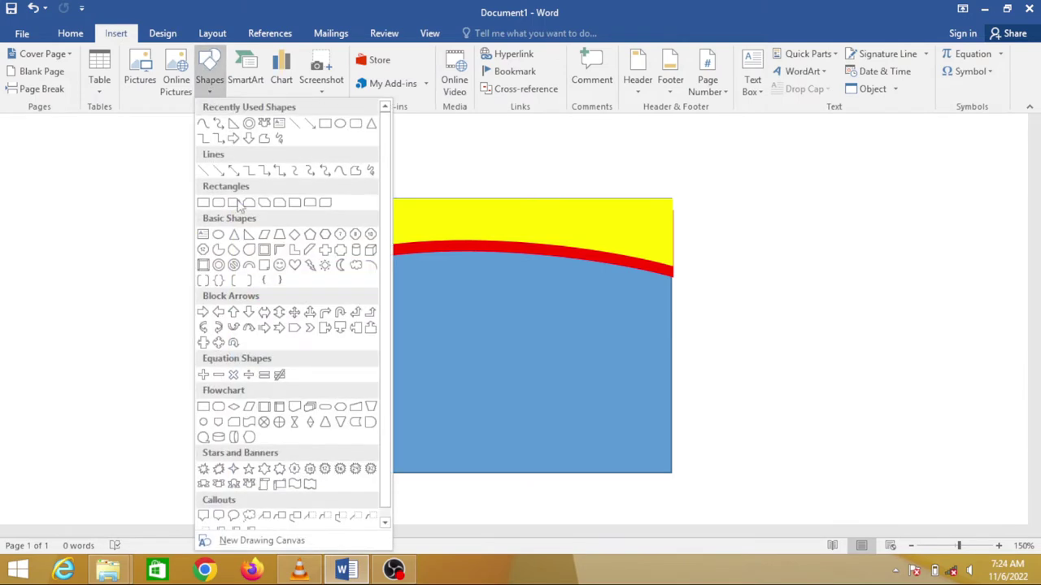
left_click(203, 267)
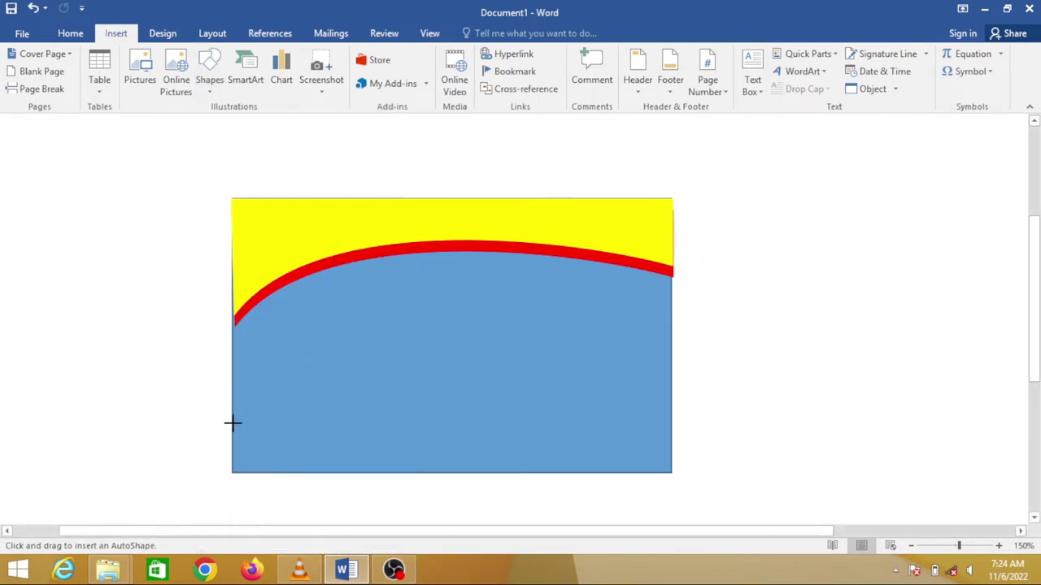
left_click_drag(233, 423, 663, 467)
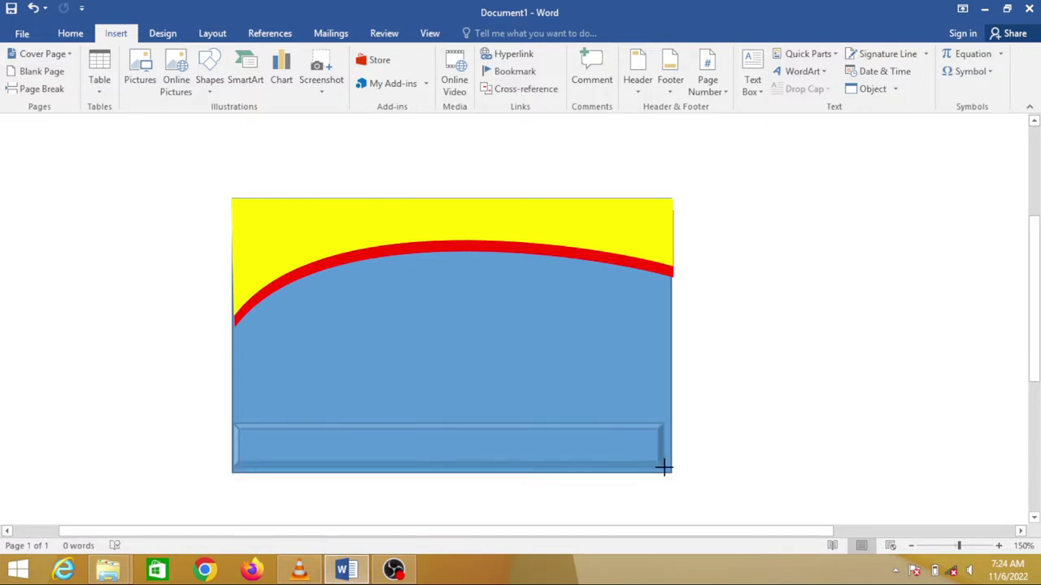
left_click_drag(663, 468, 672, 472)
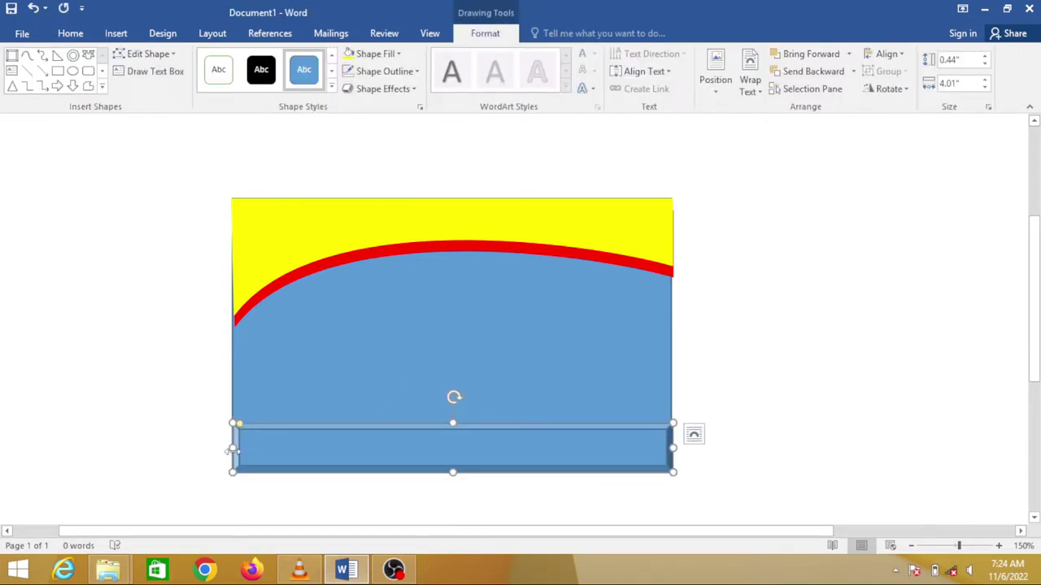
left_click_drag(231, 449, 232, 387)
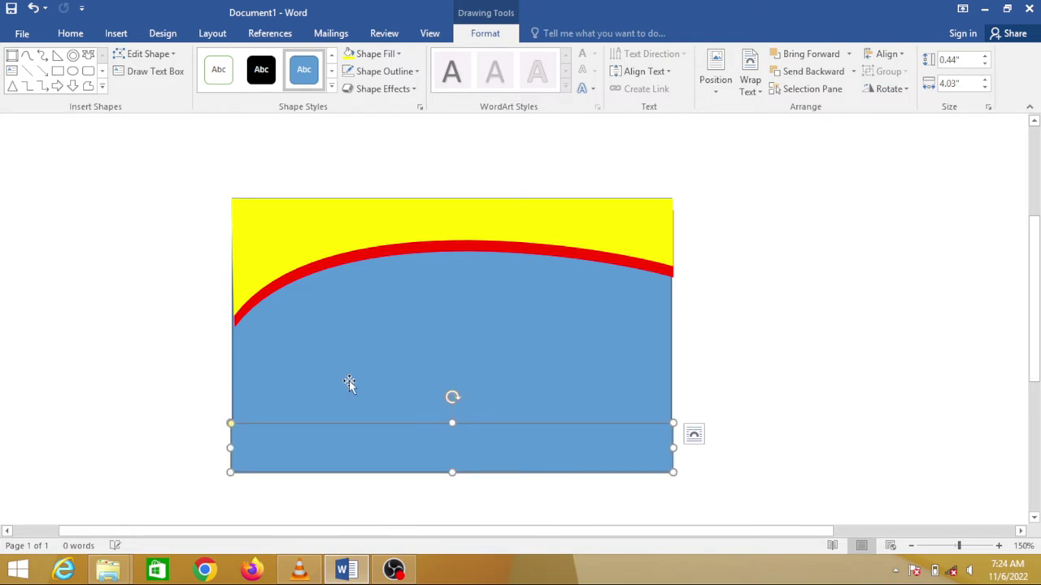
mouse_move(233, 424)
left_mouse_down()
mouse_move(247, 433)
mouse_move(236, 424)
left_mouse_up()
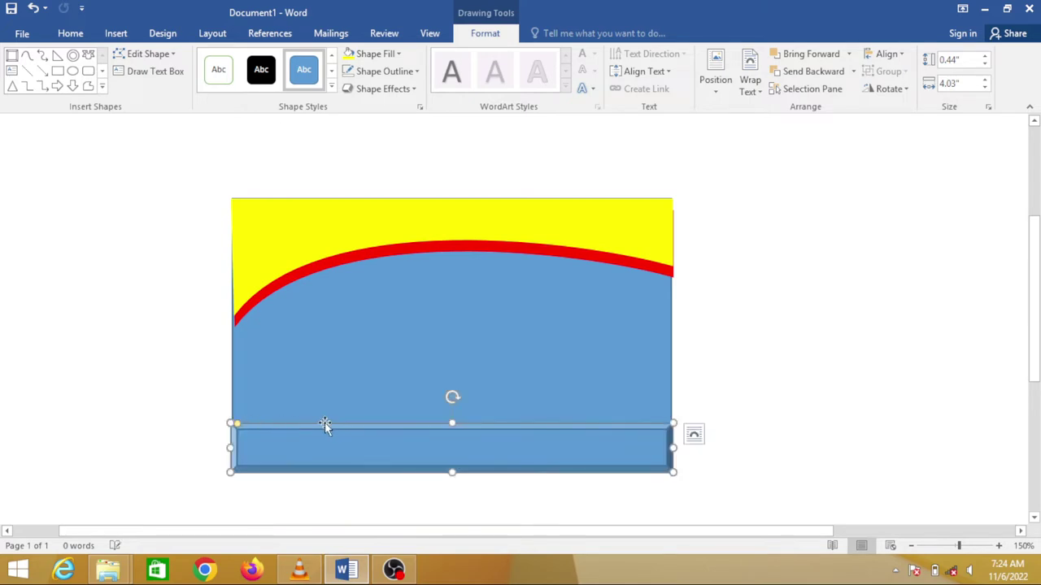
Make the bottom bar black, reshape its corner points, and refill it yellow.
left_click(261, 69)
right_click(449, 429)
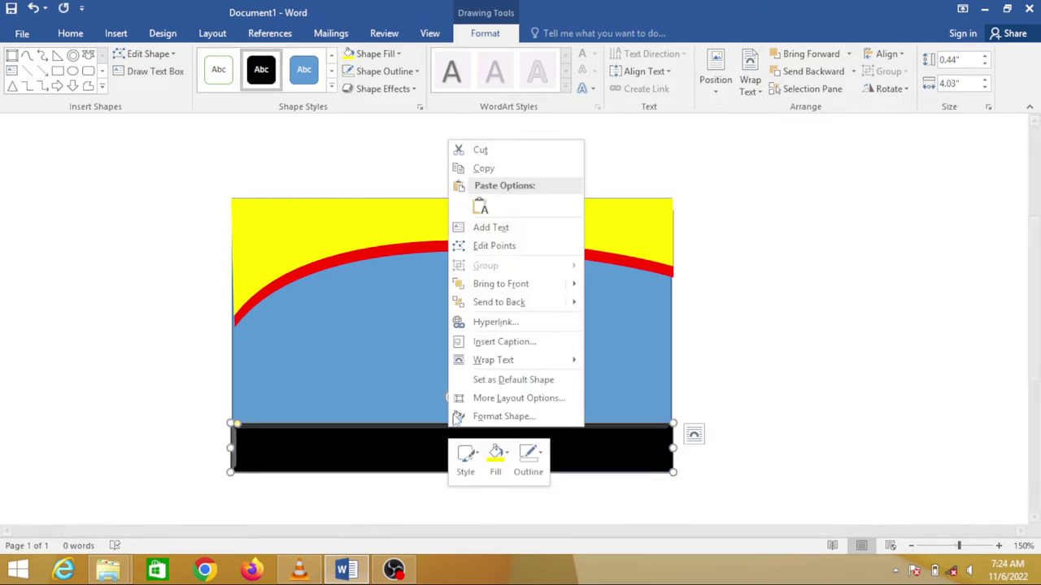
left_click(488, 245)
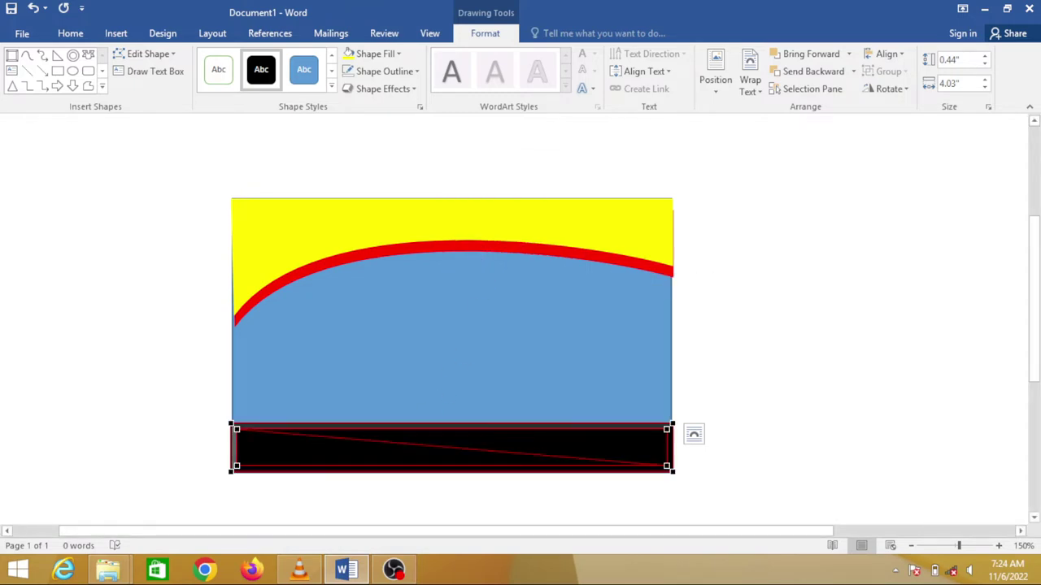
left_click_drag(238, 432, 322, 452)
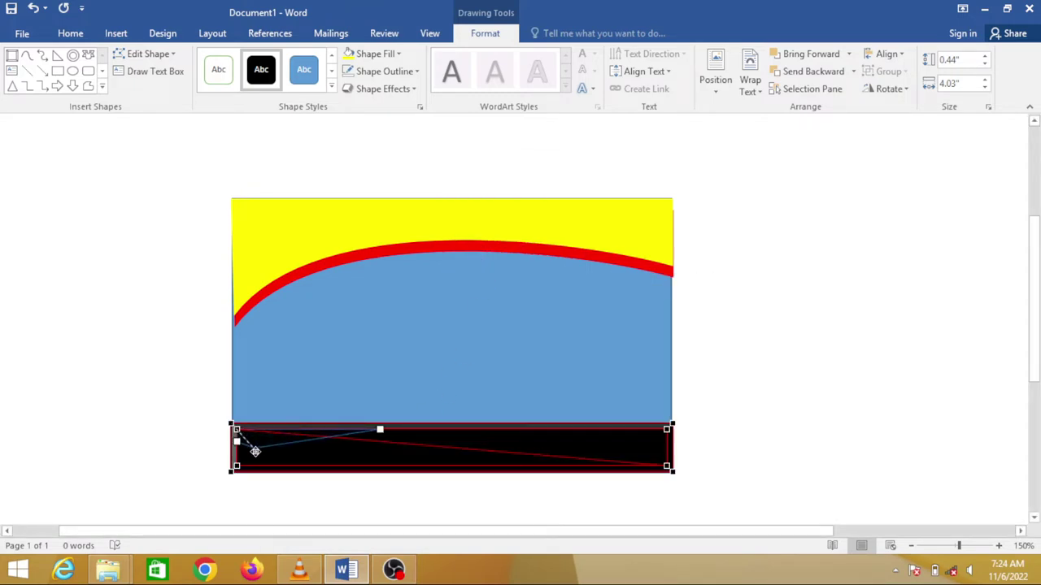
left_click_drag(254, 448, 248, 462)
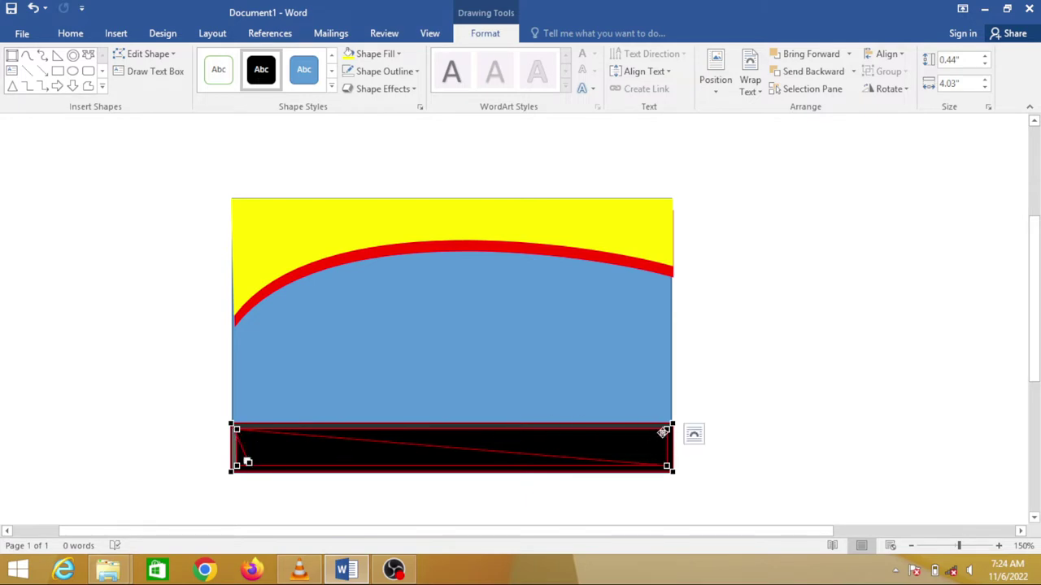
left_click_drag(664, 433, 658, 438)
left_click(399, 53)
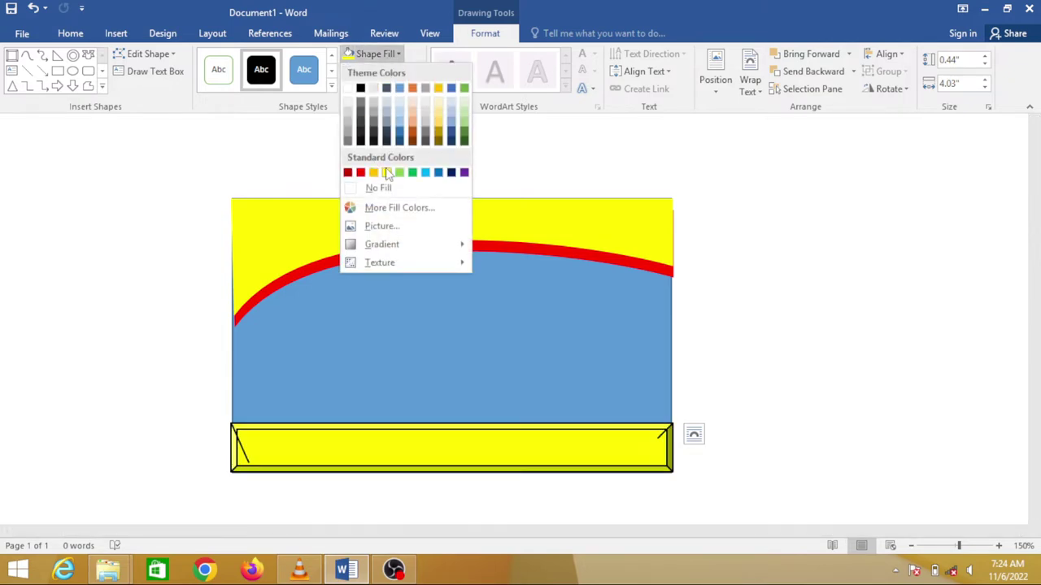
left_click(387, 170)
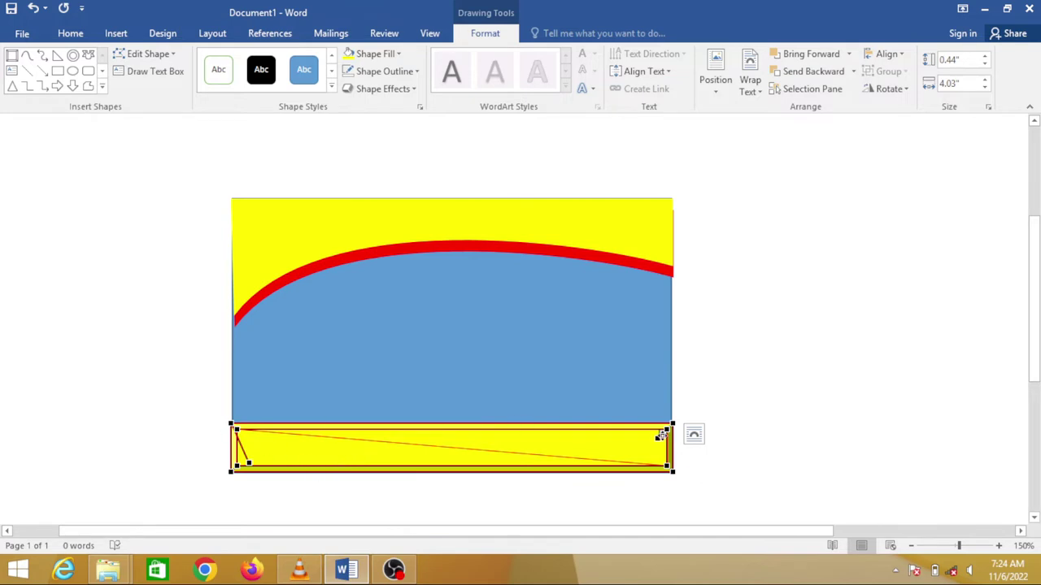
left_click_drag(660, 435, 651, 407)
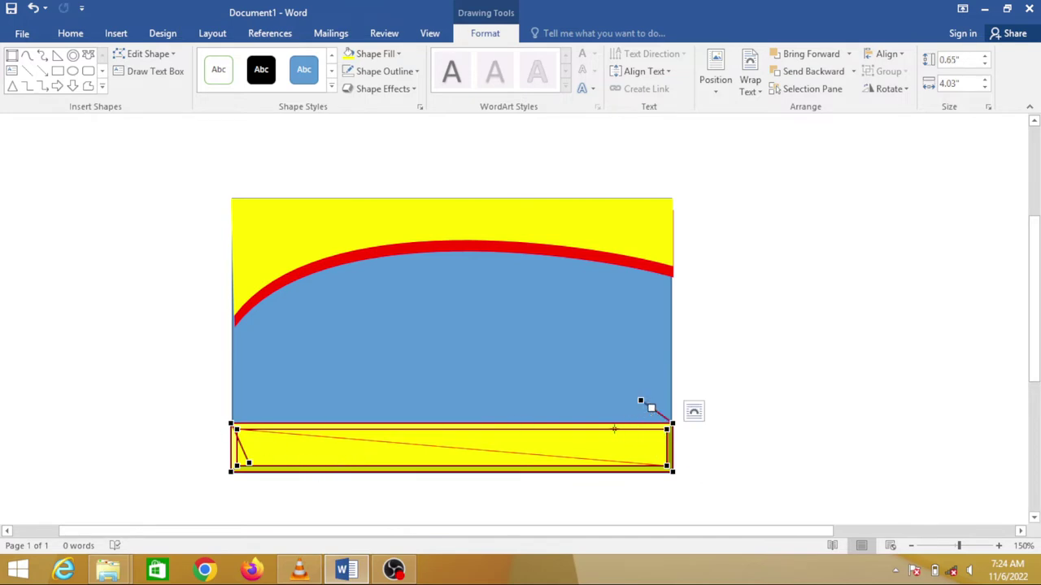
left_click(581, 431)
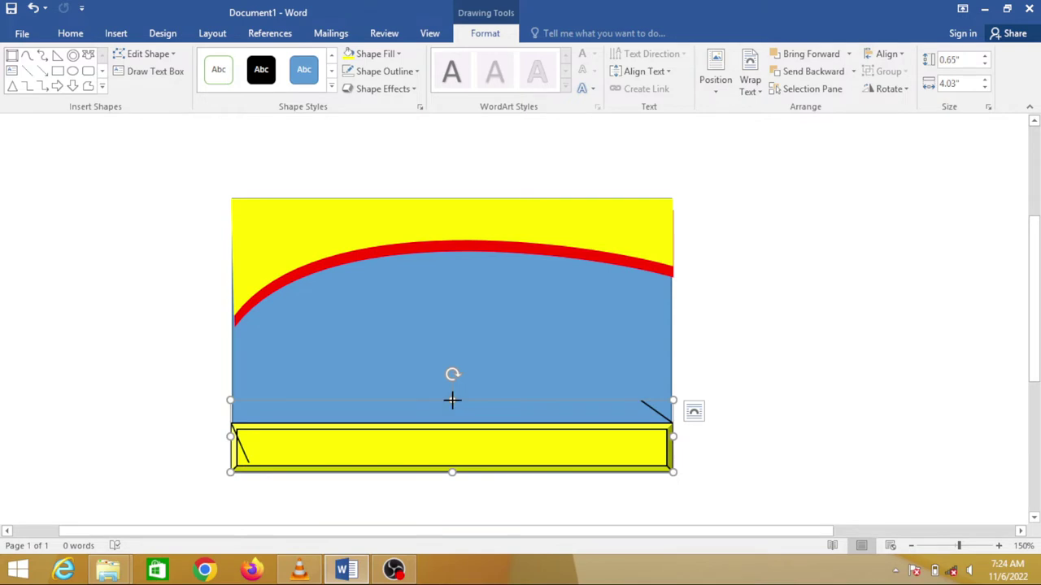
Enlarge the yellow bottom bar, then delete it.
mouse_move(452, 399)
left_mouse_down()
mouse_move(662, 356)
mouse_move(663, 371)
left_mouse_up()
key("Delete")
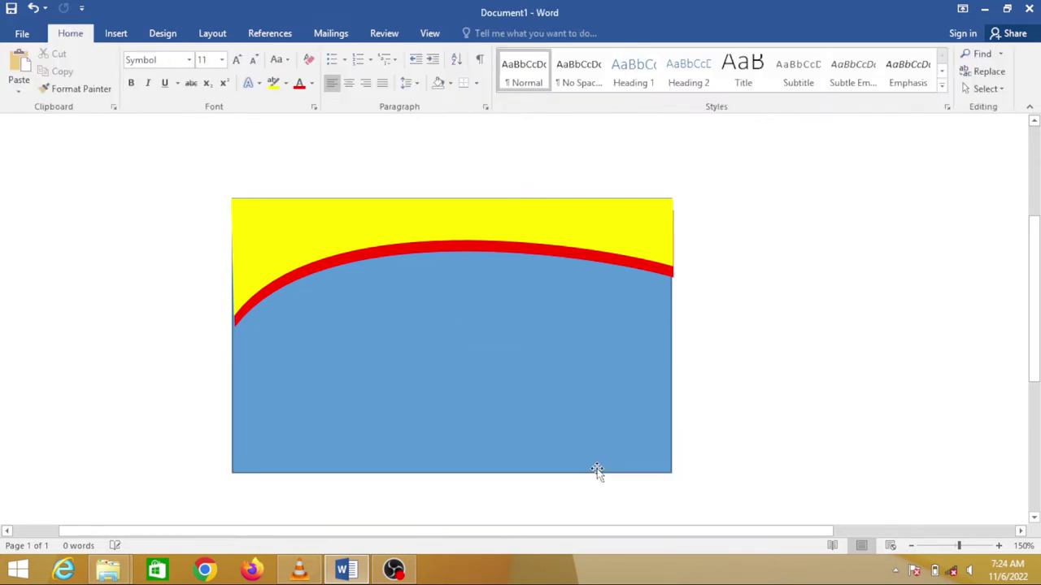
left_click(116, 32)
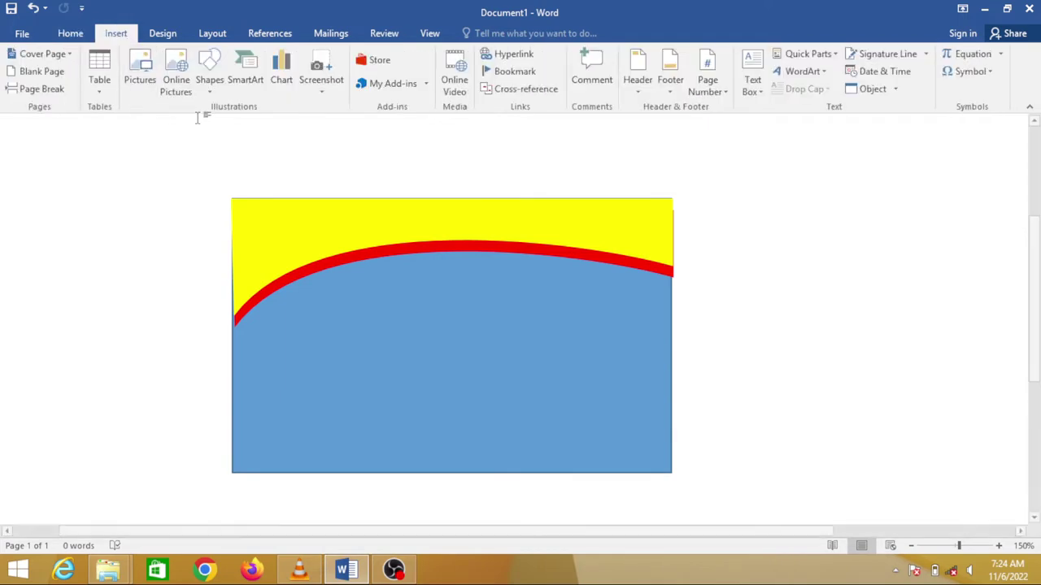
left_click(209, 81)
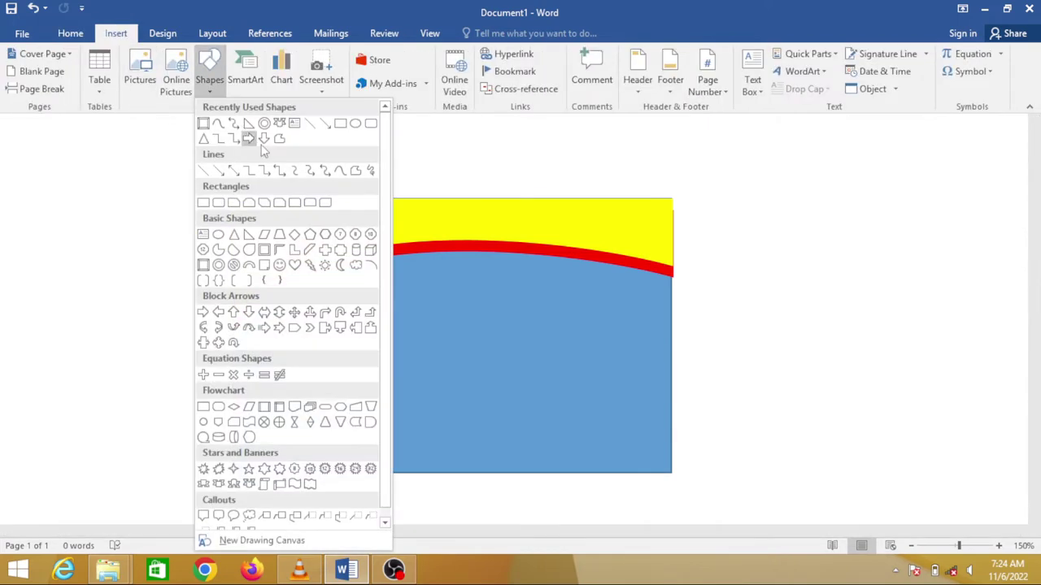
Draw a rectangle along the card's bottom, fill it yellow, and line its left edge up with the card.
left_click(339, 125)
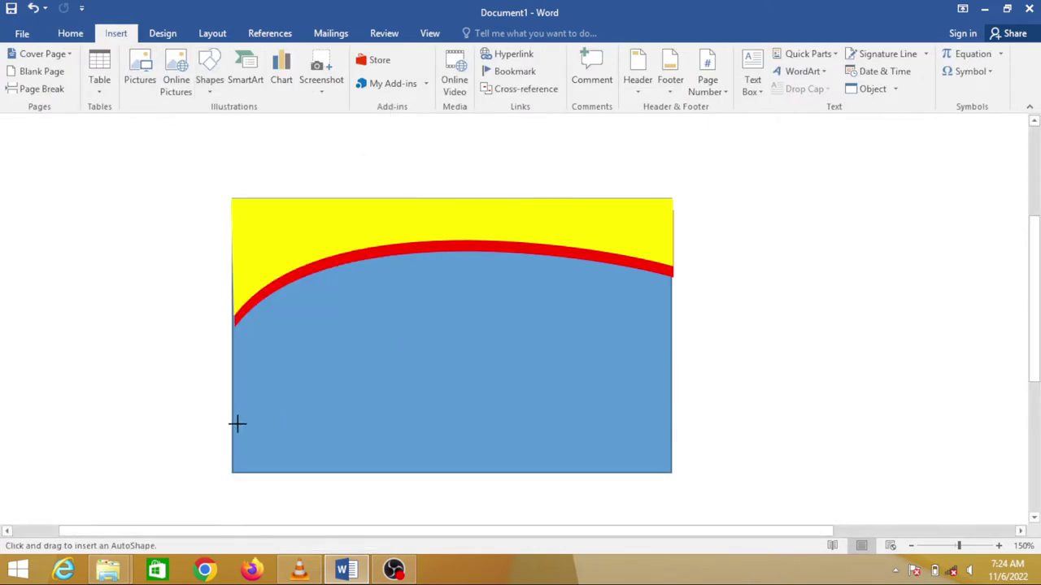
left_click_drag(236, 424, 669, 473)
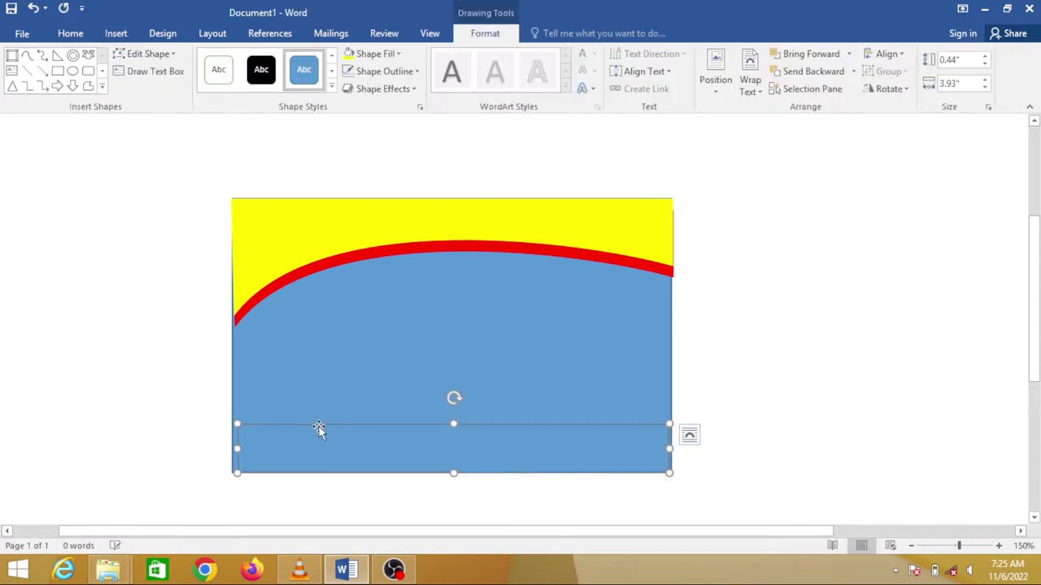
left_click(397, 55)
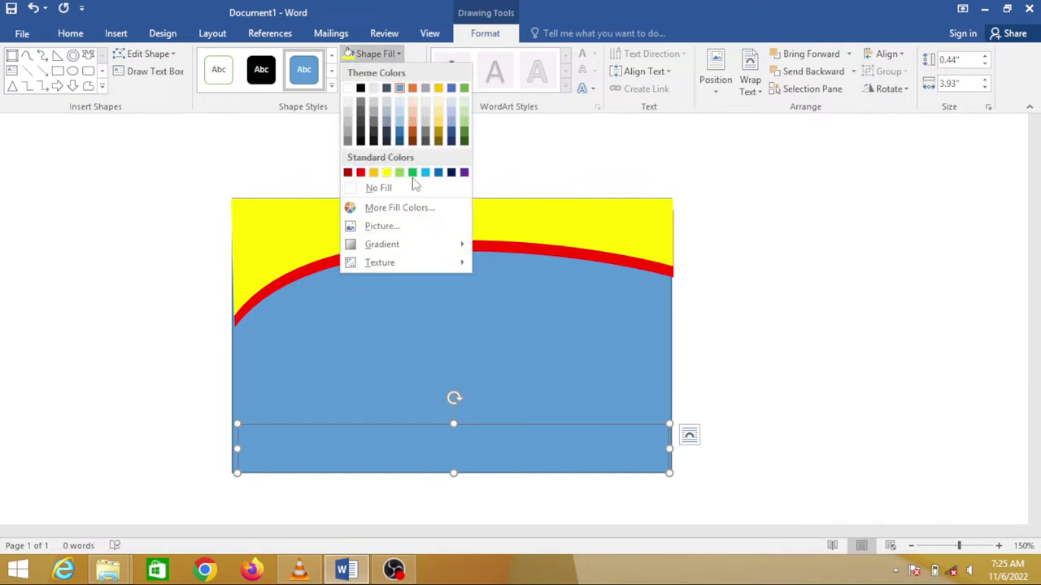
left_click(386, 173)
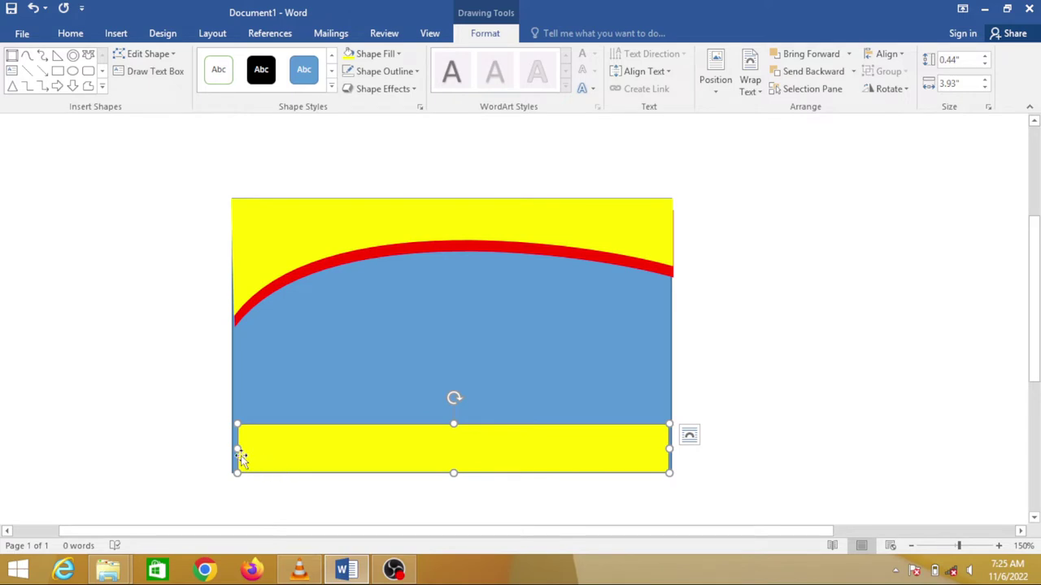
left_click_drag(237, 450, 232, 450)
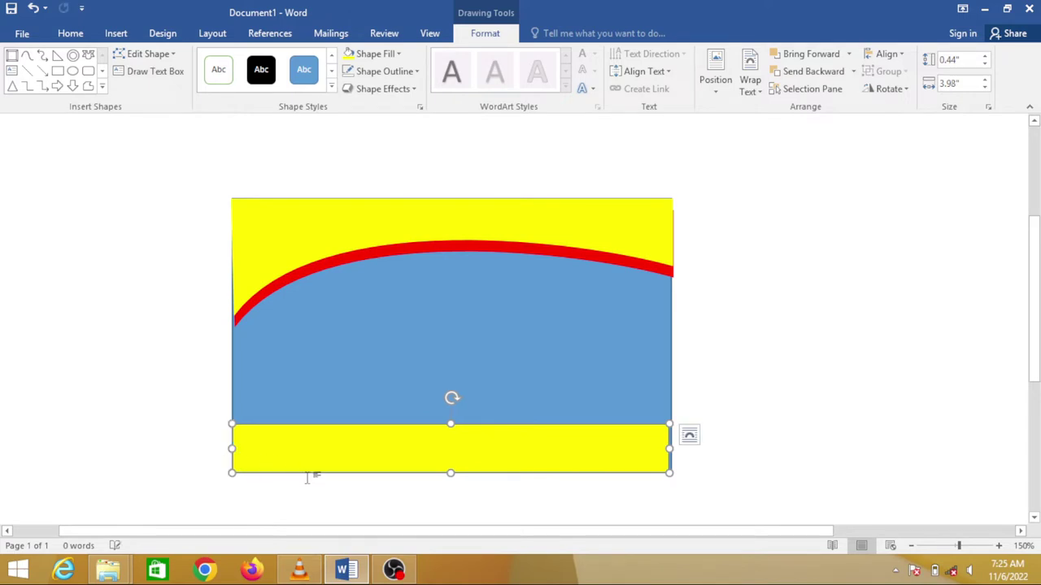
key("Right")
key("Right")
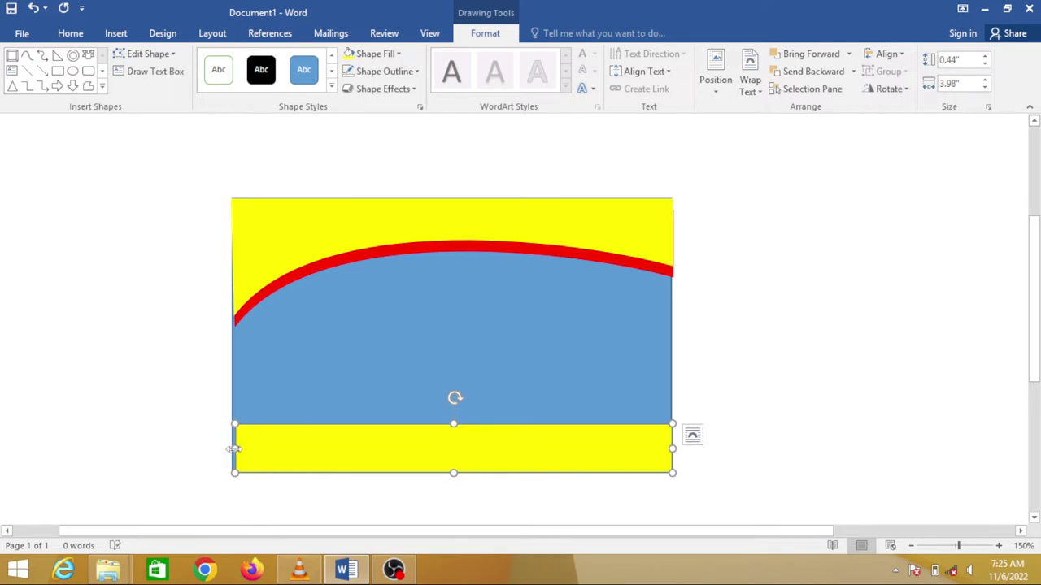
left_click_drag(234, 449, 233, 449)
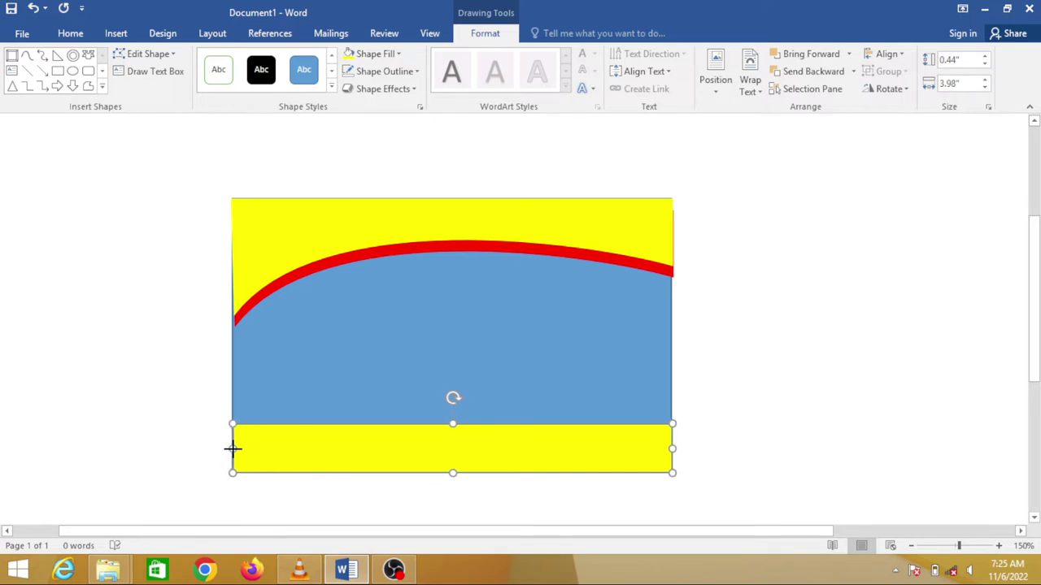
Edit the bottom rectangle's points, lowering its top-left corner and raising its top-right corner.
right_click(337, 453)
left_click(393, 269)
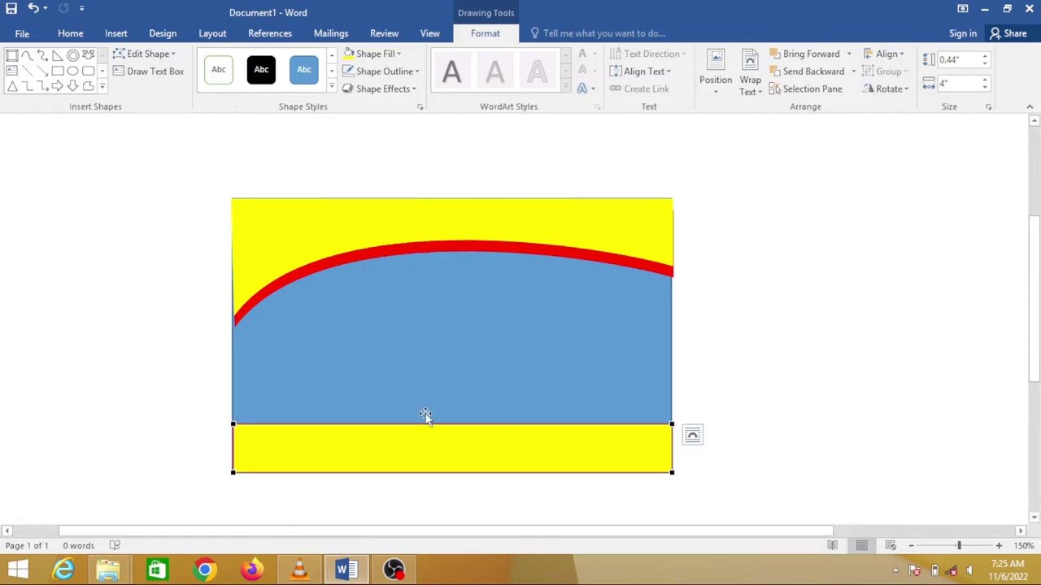
scroll(393, 480, "up", 3)
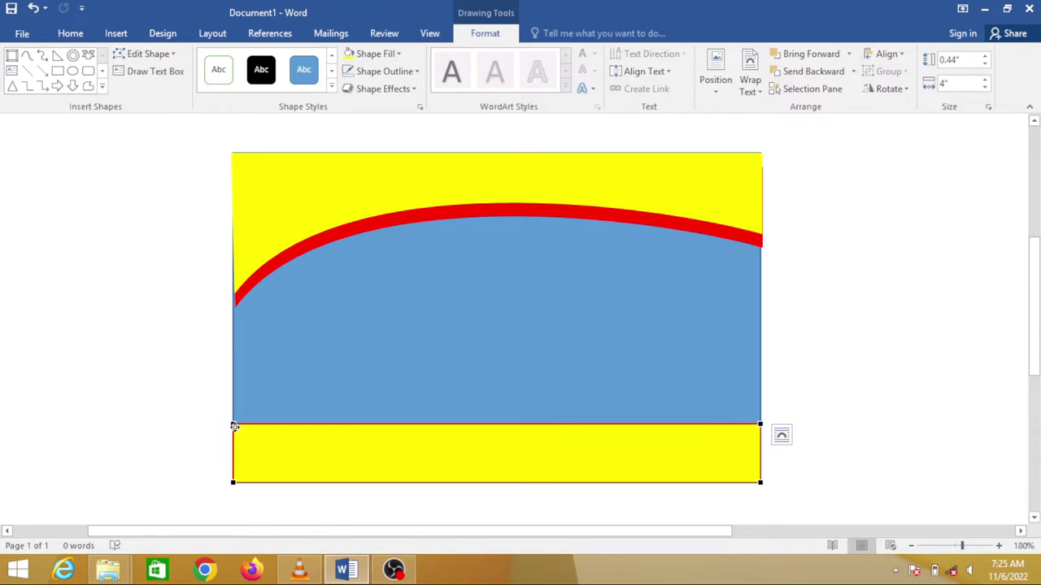
left_click_drag(233, 424, 233, 458)
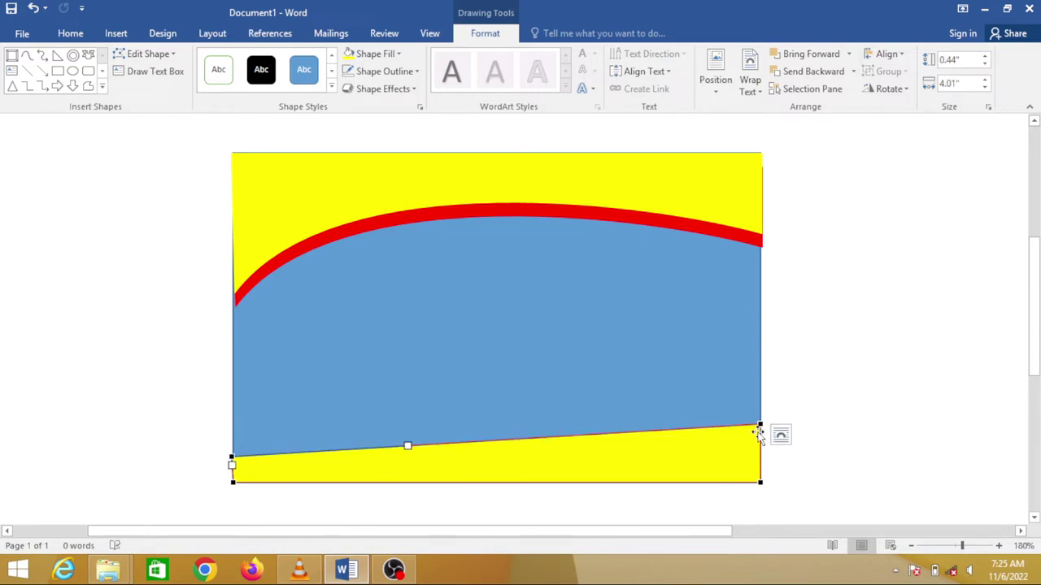
left_click_drag(759, 426, 757, 360)
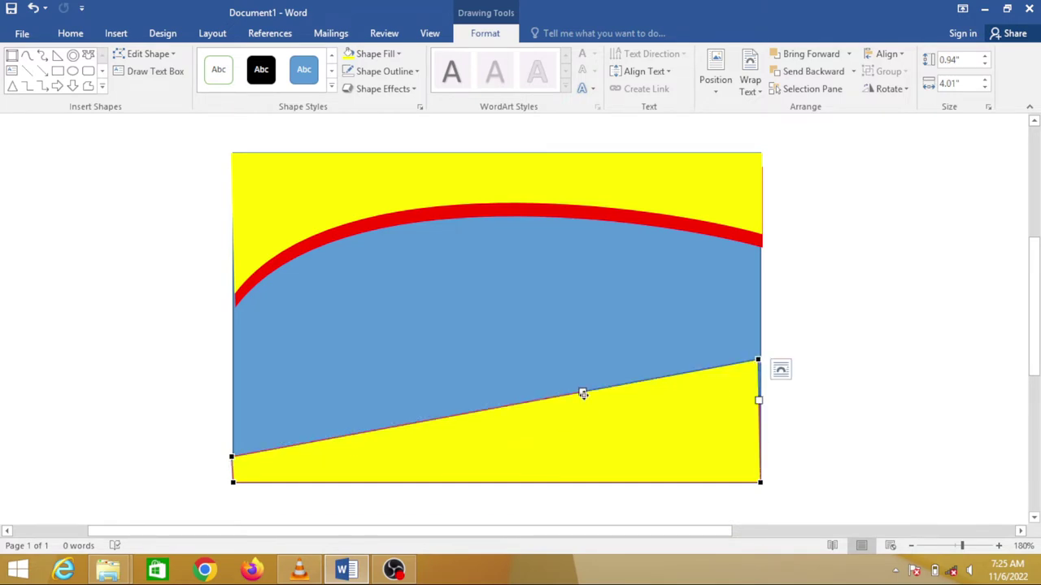
Bend the edge into a smooth S-shaped wave rising toward the right.
left_click_drag(583, 394, 599, 460)
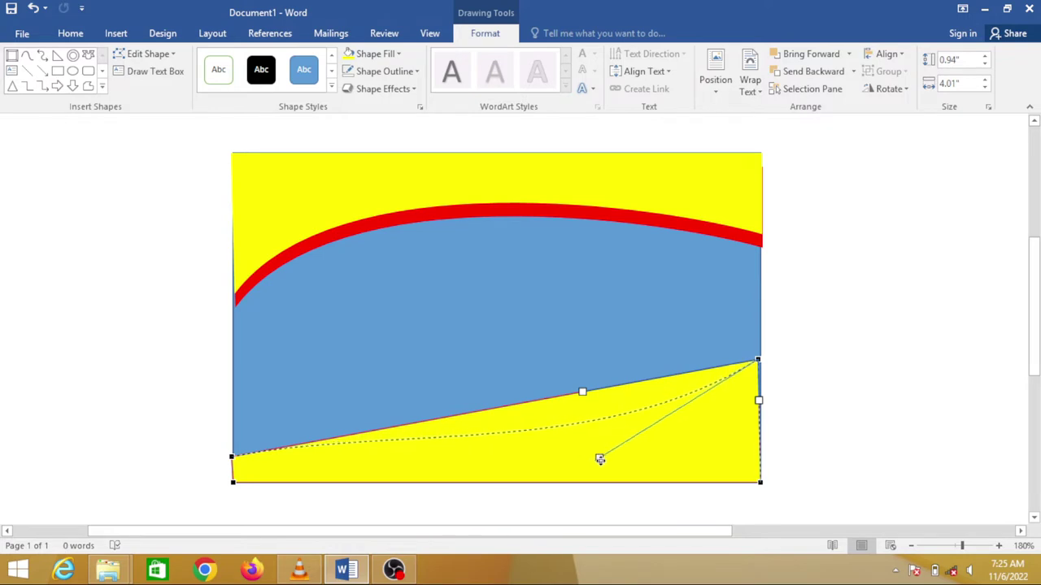
left_click_drag(599, 459, 653, 502)
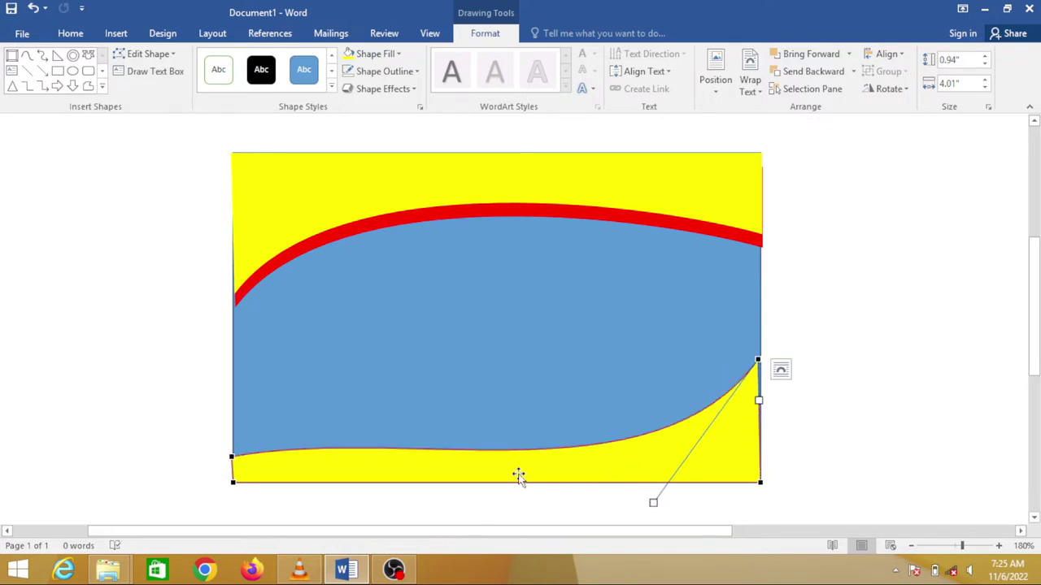
left_click_drag(758, 361, 761, 339)
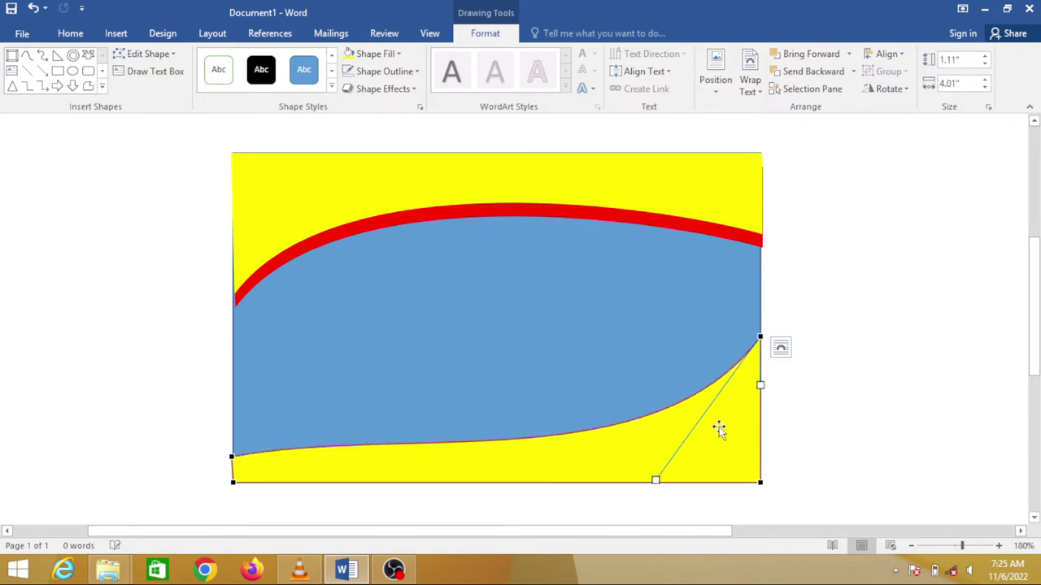
left_click_drag(234, 458, 234, 455)
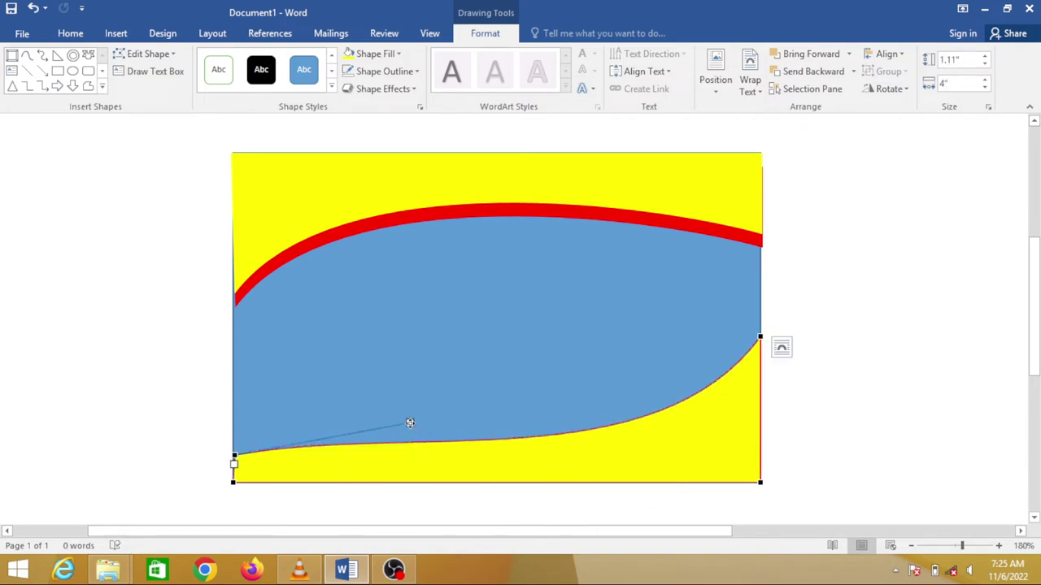
mouse_move(410, 424)
left_mouse_down()
mouse_move(383, 367)
mouse_move(335, 348)
mouse_move(347, 376)
mouse_move(292, 367)
left_mouse_up()
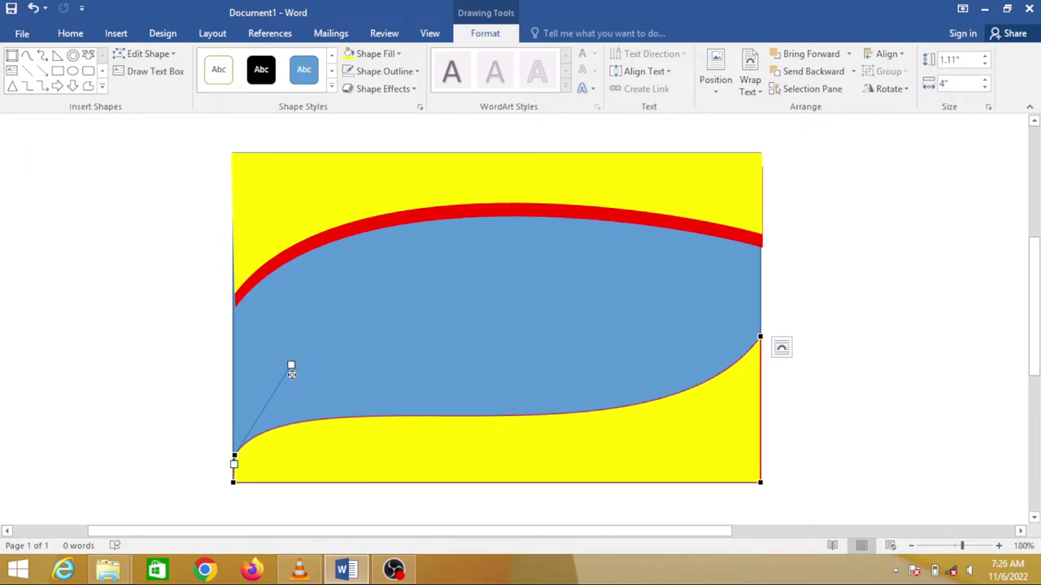
mouse_move(291, 374)
left_mouse_down()
mouse_move(300, 390)
mouse_move(283, 381)
left_mouse_up()
left_click(491, 452)
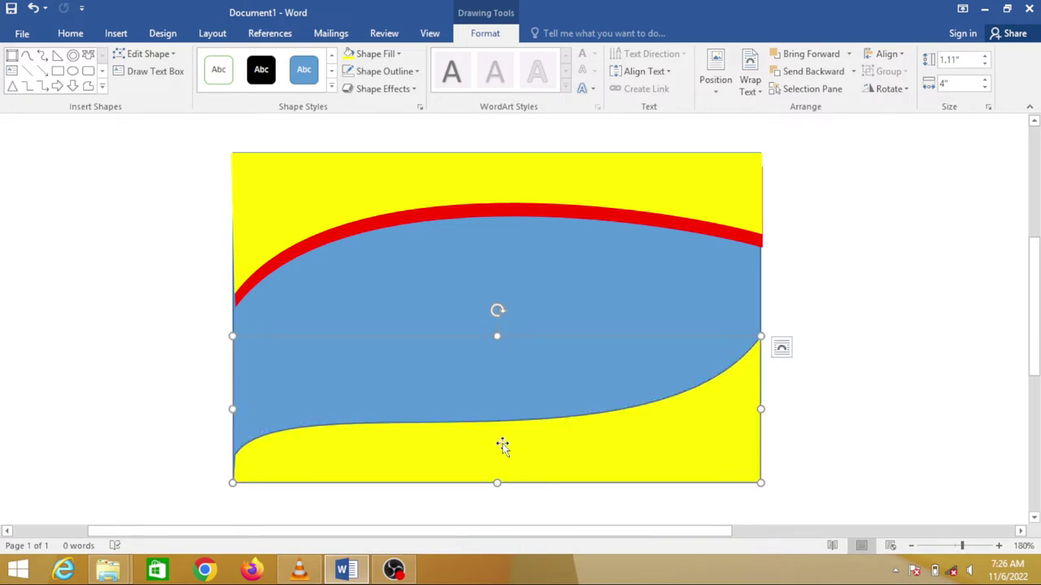
In Edit Points on the blue shape, make the lower curve's right end sag toward the bottom right.
left_click_drag(499, 337, 495, 338)
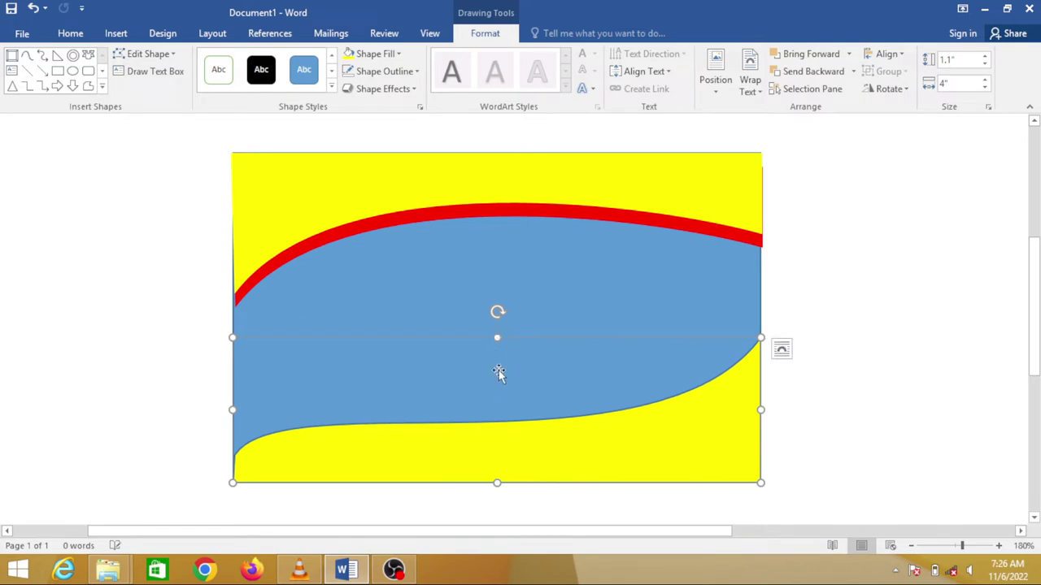
right_click(496, 339)
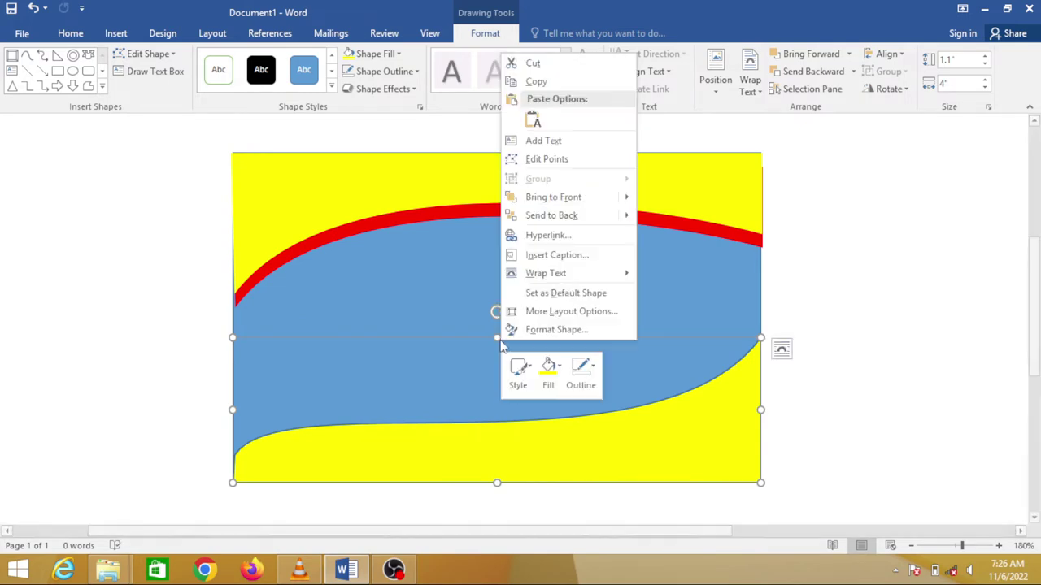
left_click(547, 158)
left_click(494, 432)
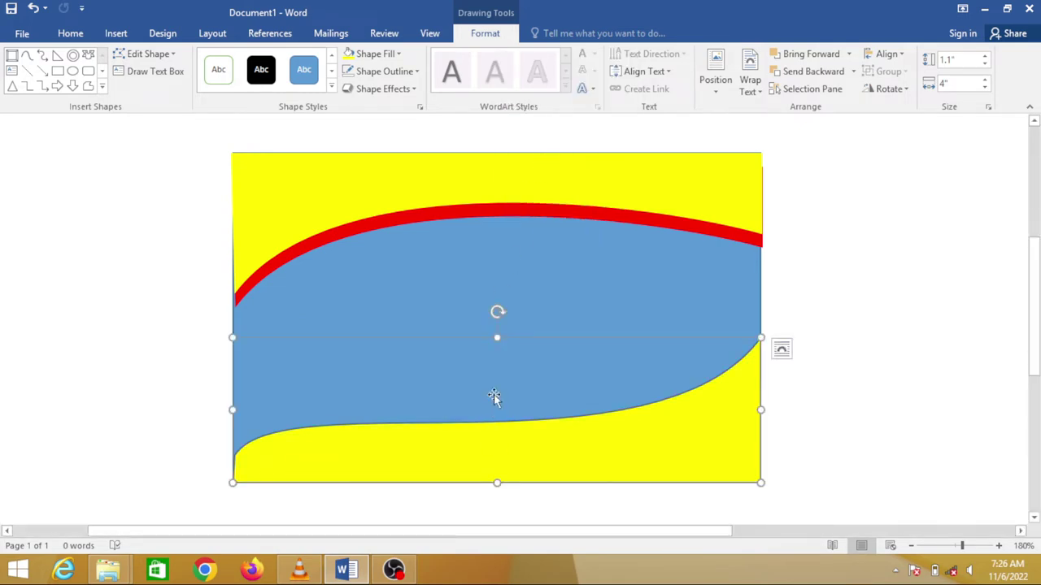
mouse_move(497, 341)
left_mouse_down()
mouse_move(501, 357)
mouse_move(501, 340)
left_mouse_up()
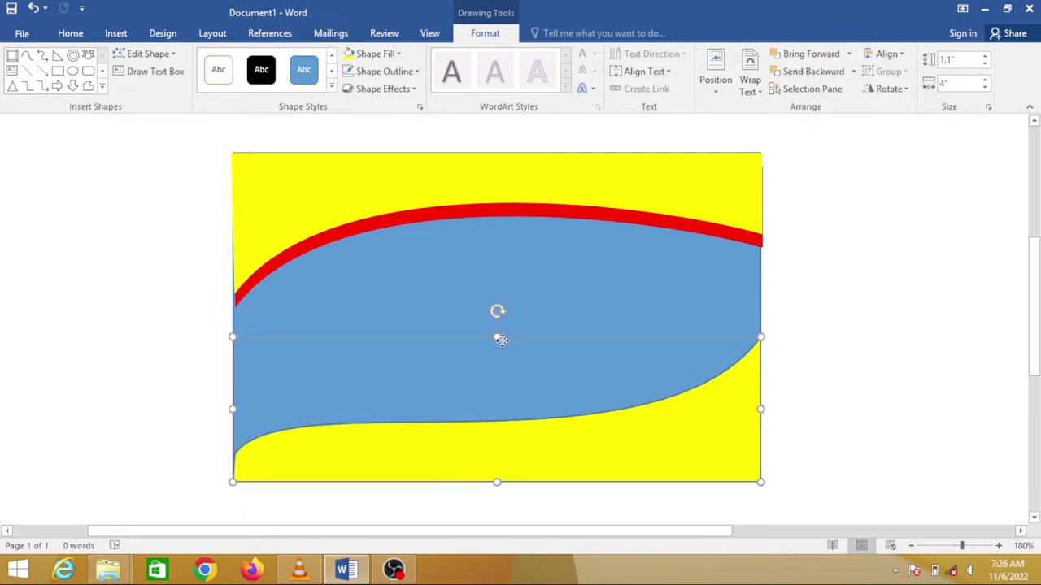
right_click(518, 426)
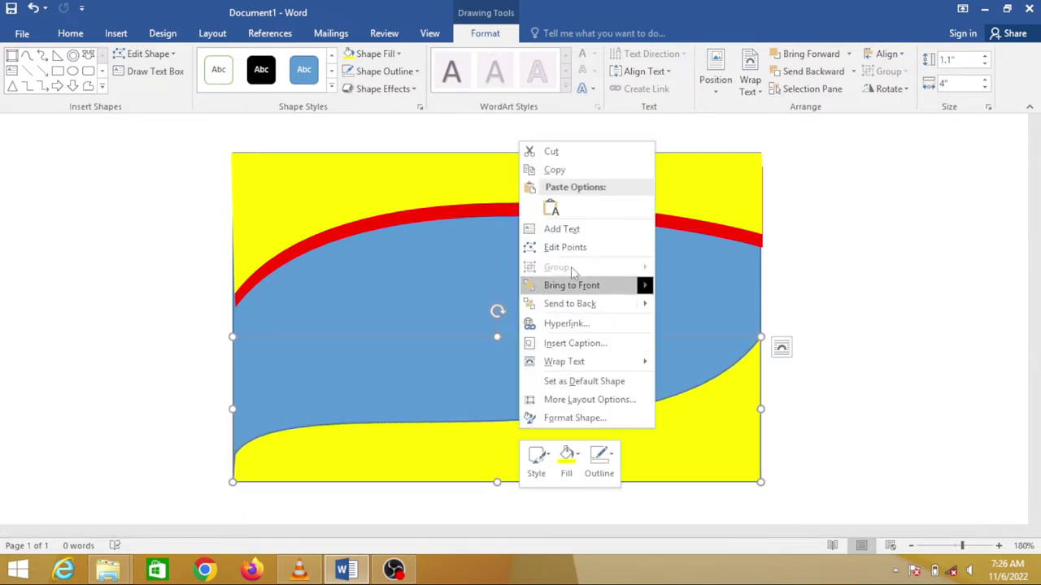
left_click(564, 248)
left_click(479, 429)
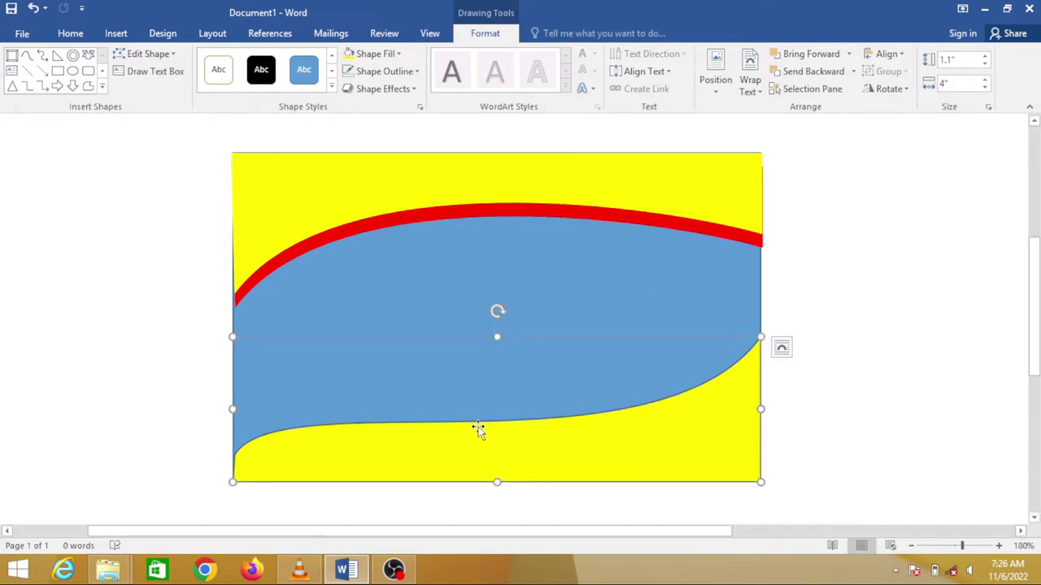
right_click(360, 435)
left_click(407, 254)
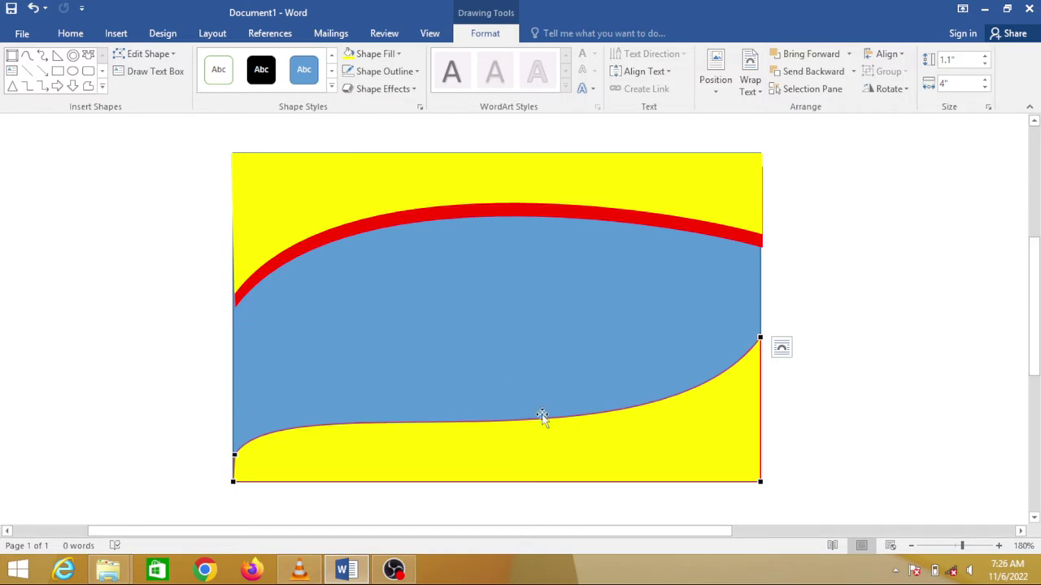
mouse_move(758, 339)
left_mouse_down()
mouse_move(741, 353)
mouse_move(760, 334)
left_mouse_up()
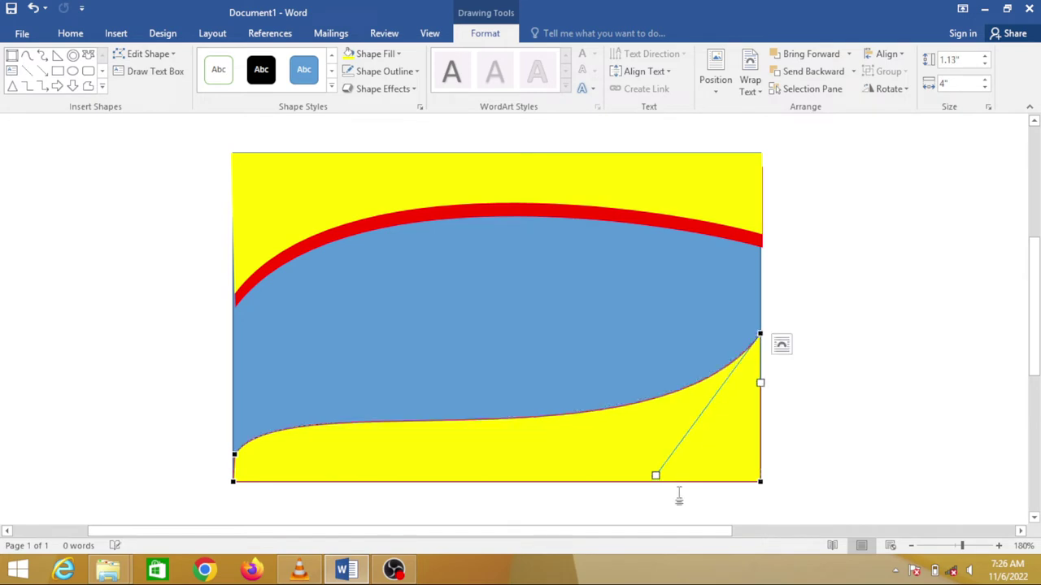
left_click_drag(656, 477, 579, 422)
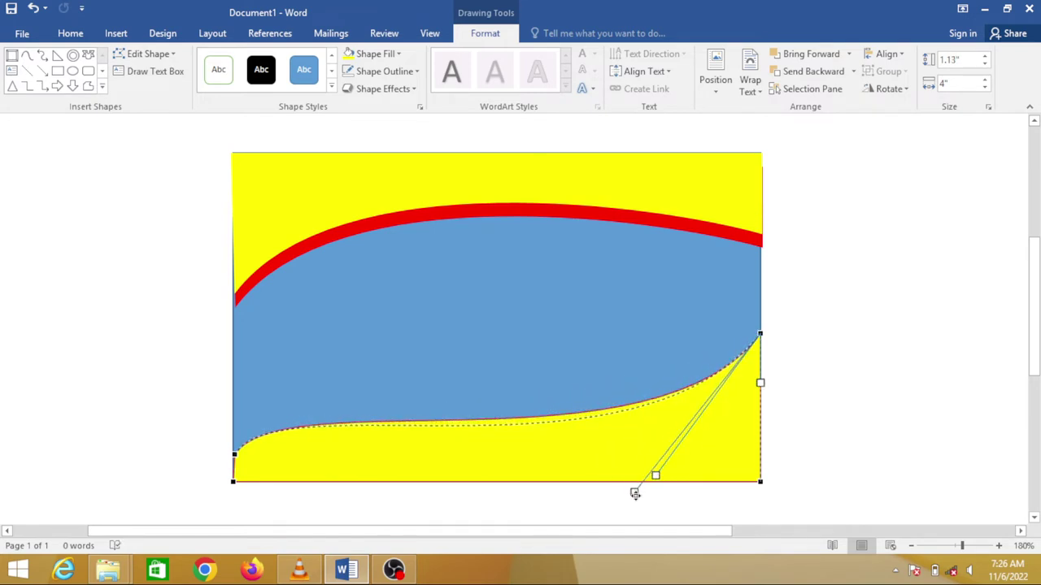
left_click_drag(579, 422, 651, 508)
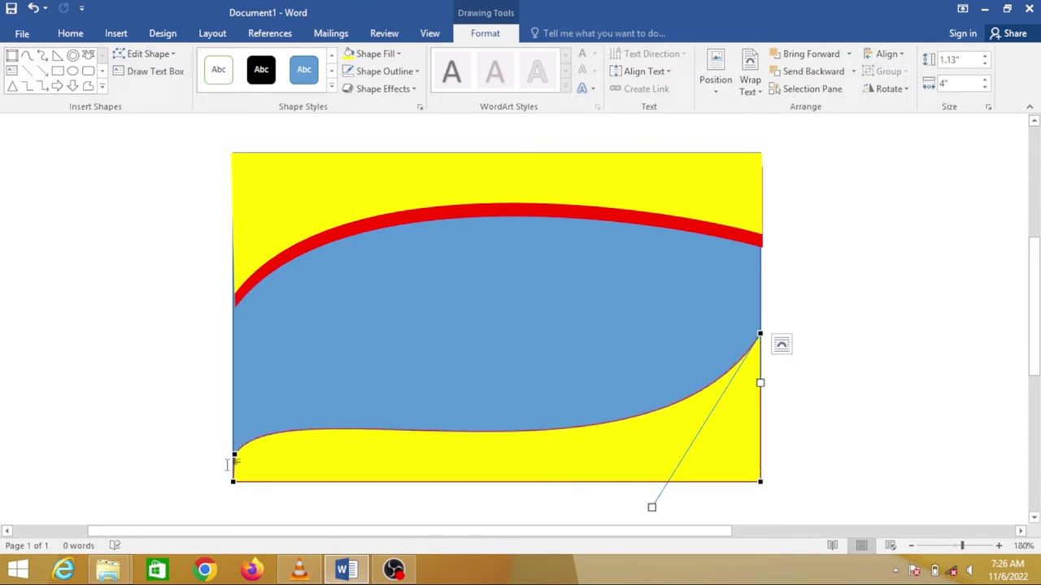
Adjust the lower-left point and its handles so the wave's left end rises slightly.
left_click_drag(231, 450, 222, 446)
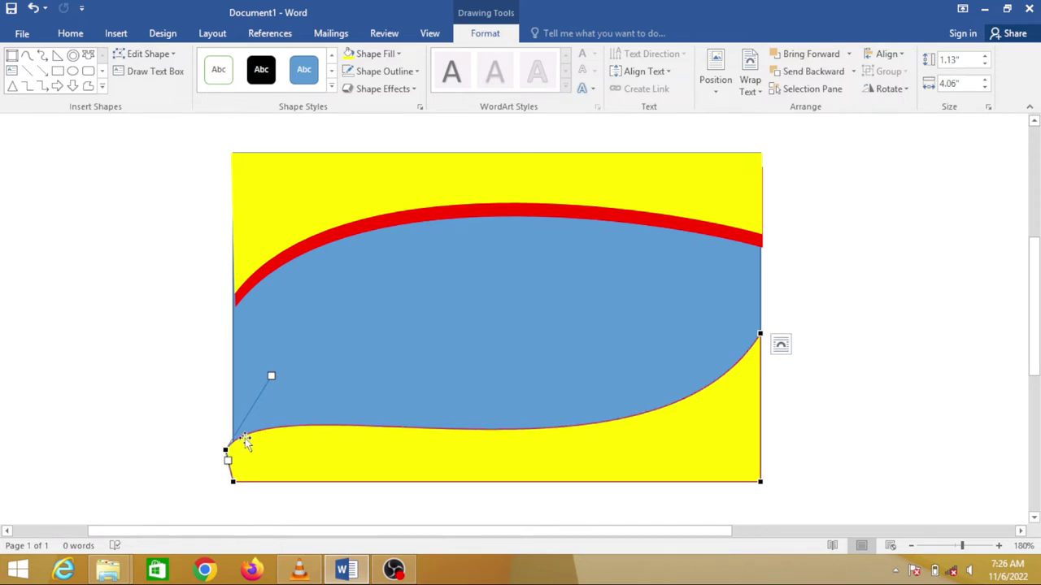
left_click_drag(271, 376, 287, 375)
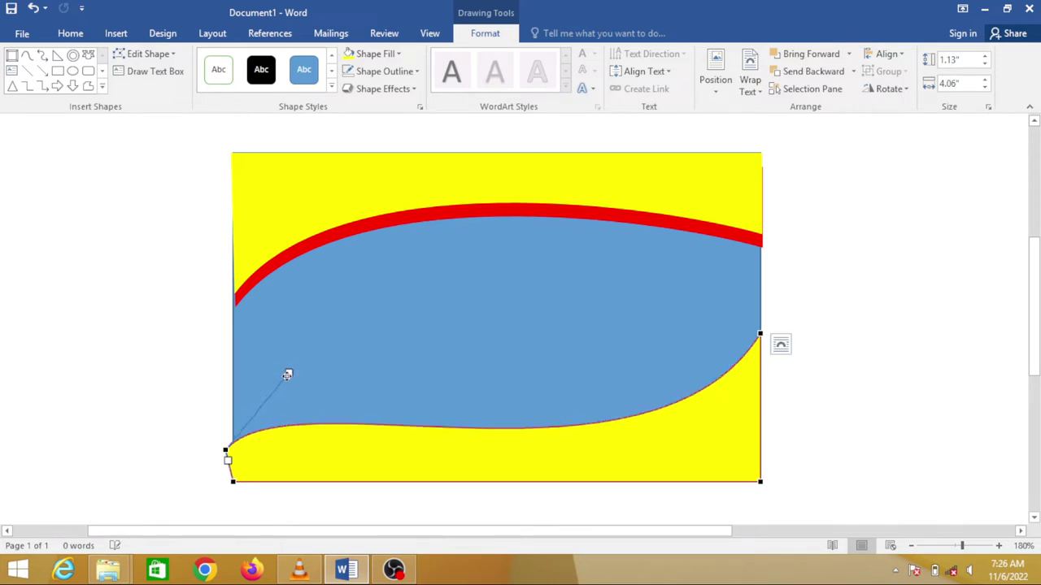
left_click_drag(229, 460, 241, 456)
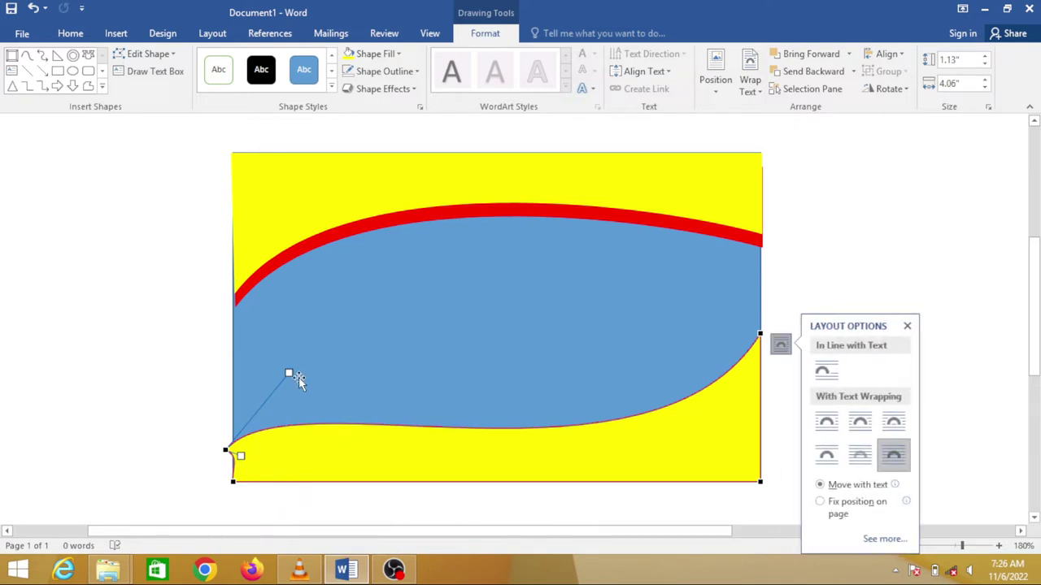
left_click_drag(290, 375, 302, 368)
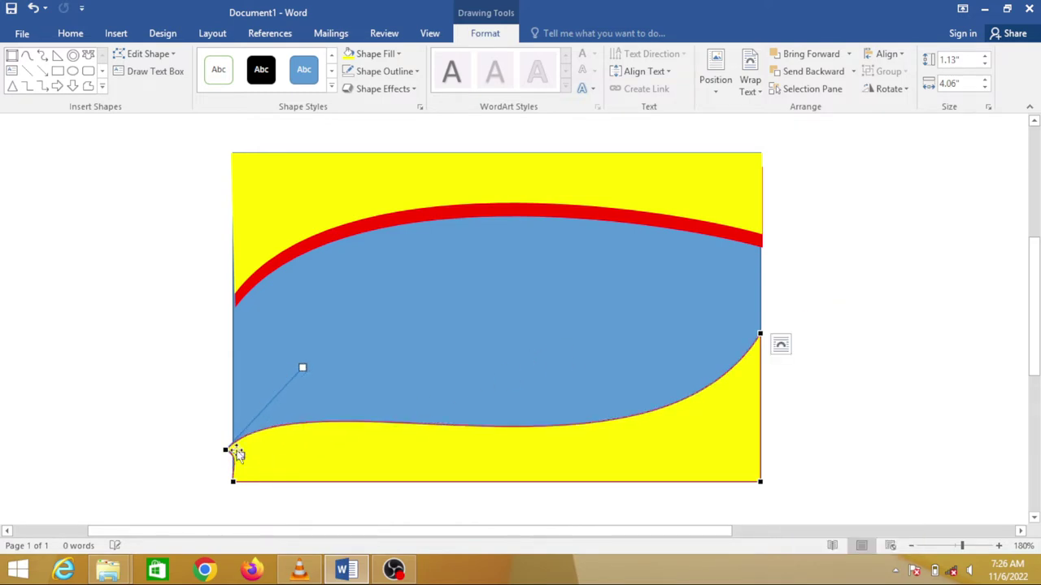
mouse_move(224, 448)
left_mouse_down()
mouse_move(227, 437)
mouse_move(246, 443)
mouse_move(235, 433)
left_mouse_up()
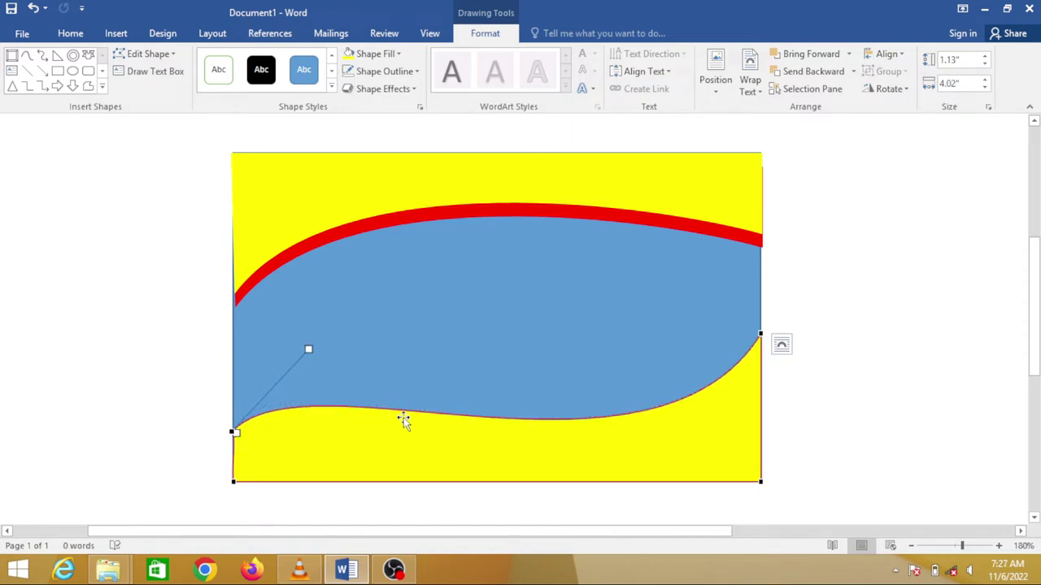
Move the lower yellow wave up, fill it red, and send it behind the blue shape.
left_click(888, 378)
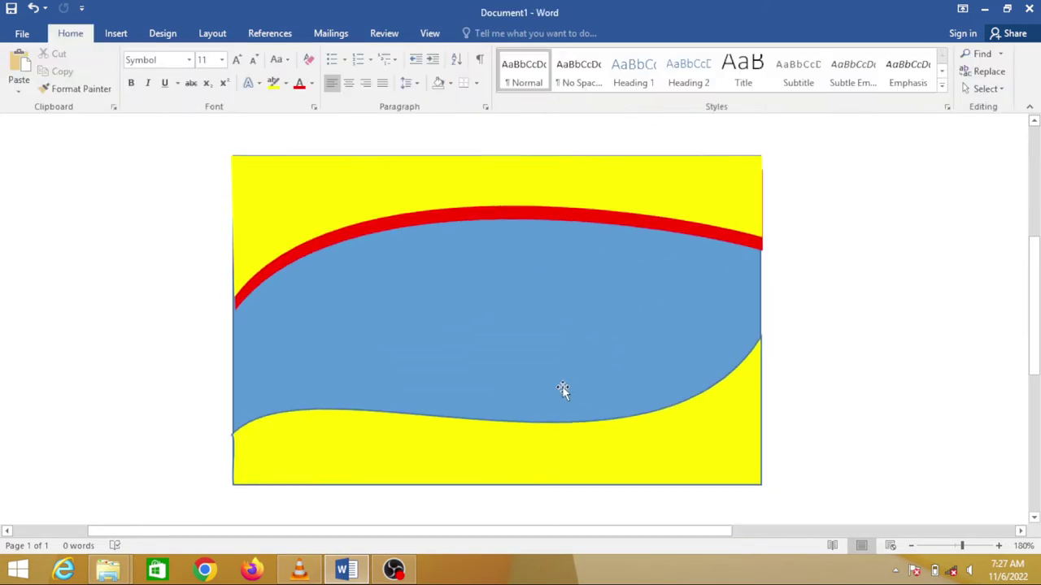
left_click(415, 440)
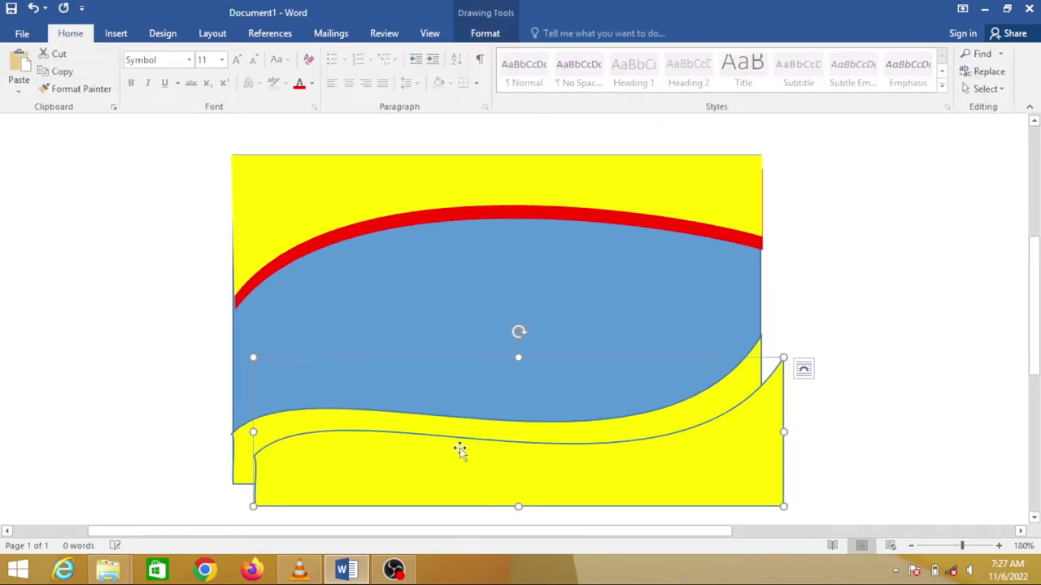
left_click_drag(420, 445, 436, 409)
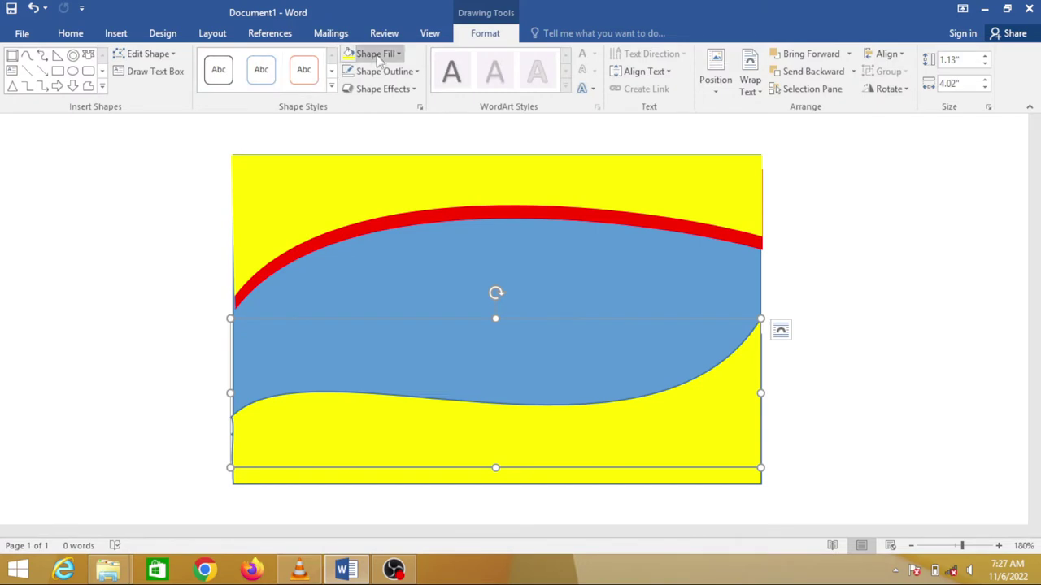
left_click(398, 53)
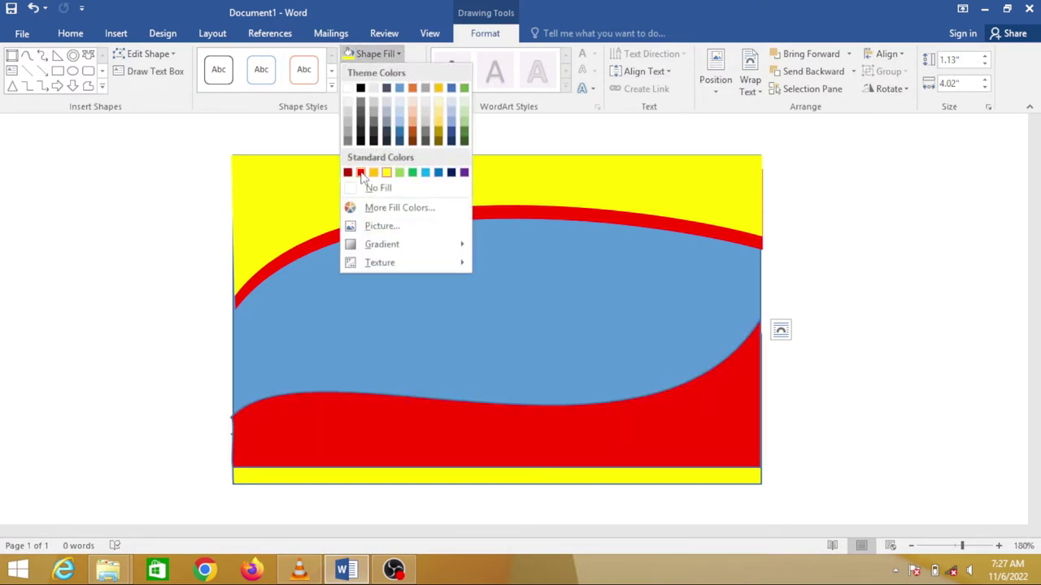
left_click(452, 173)
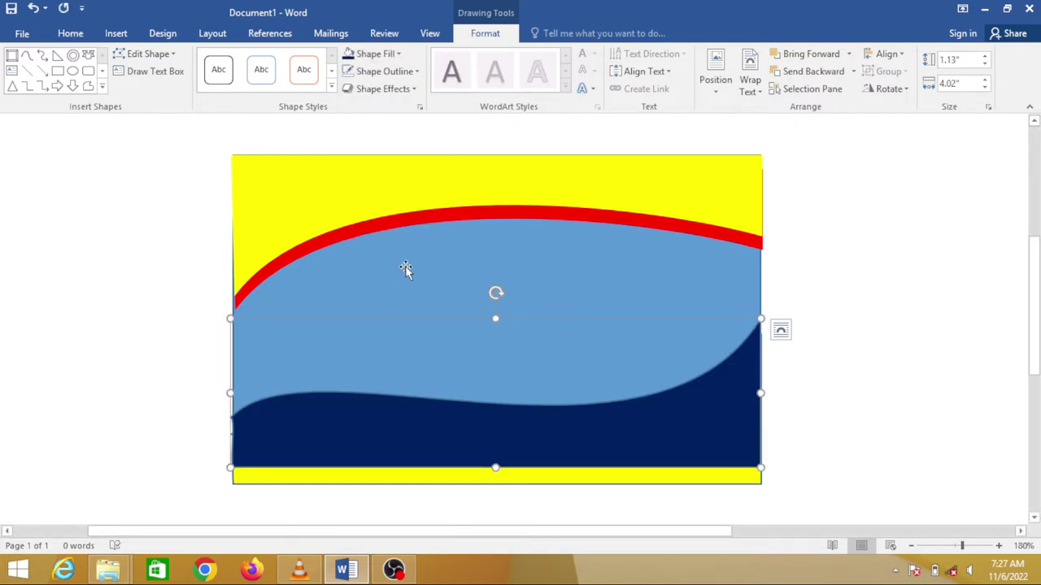
left_click(417, 71)
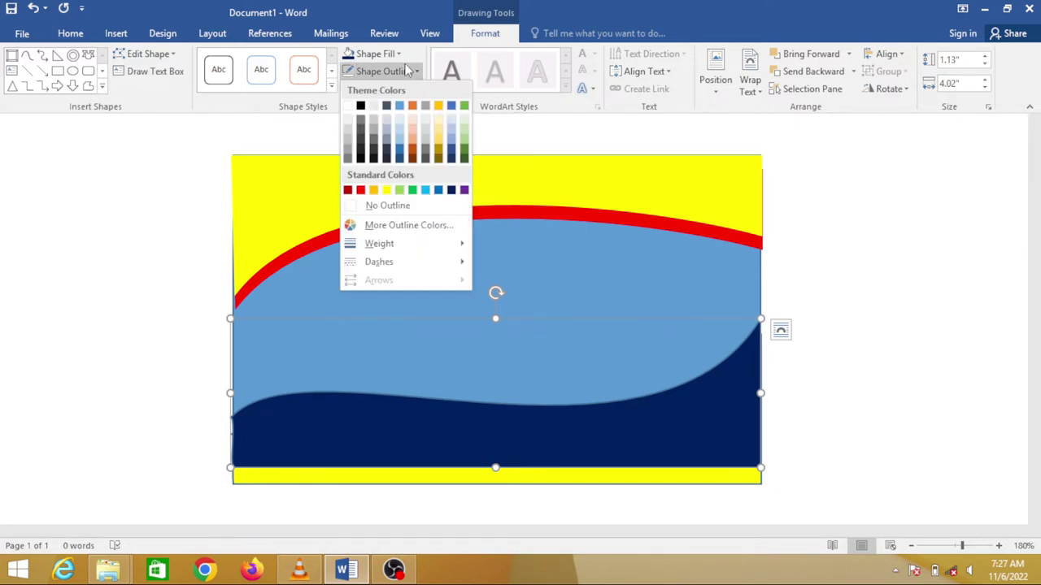
left_click(398, 54)
left_click(399, 53)
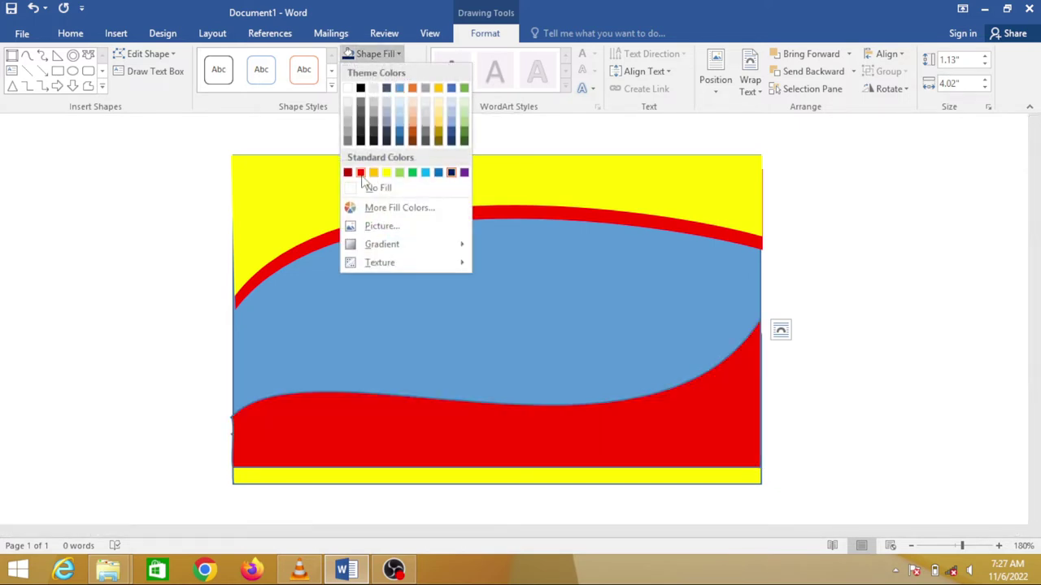
left_click(360, 173)
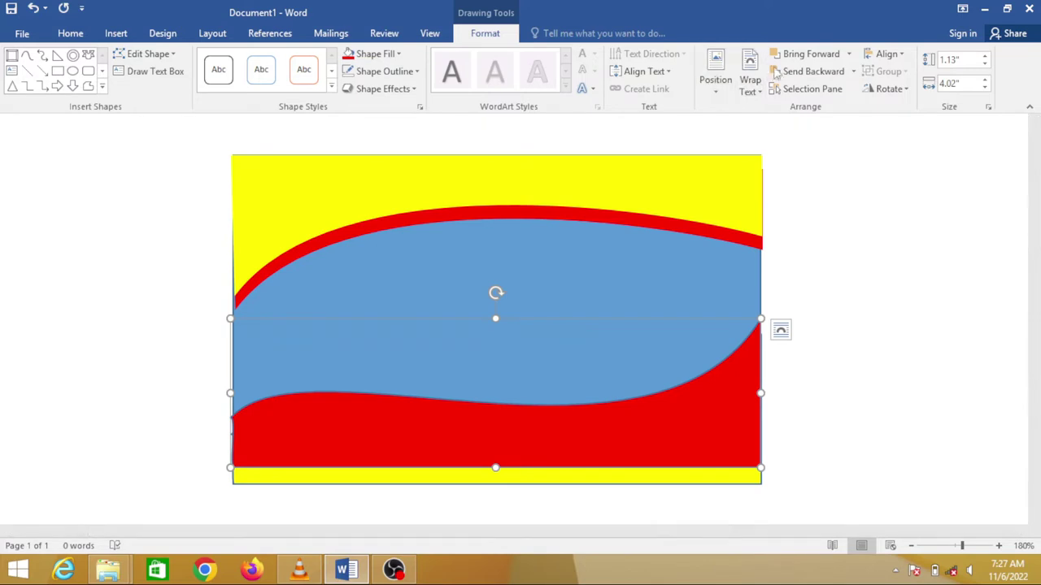
left_click(797, 75)
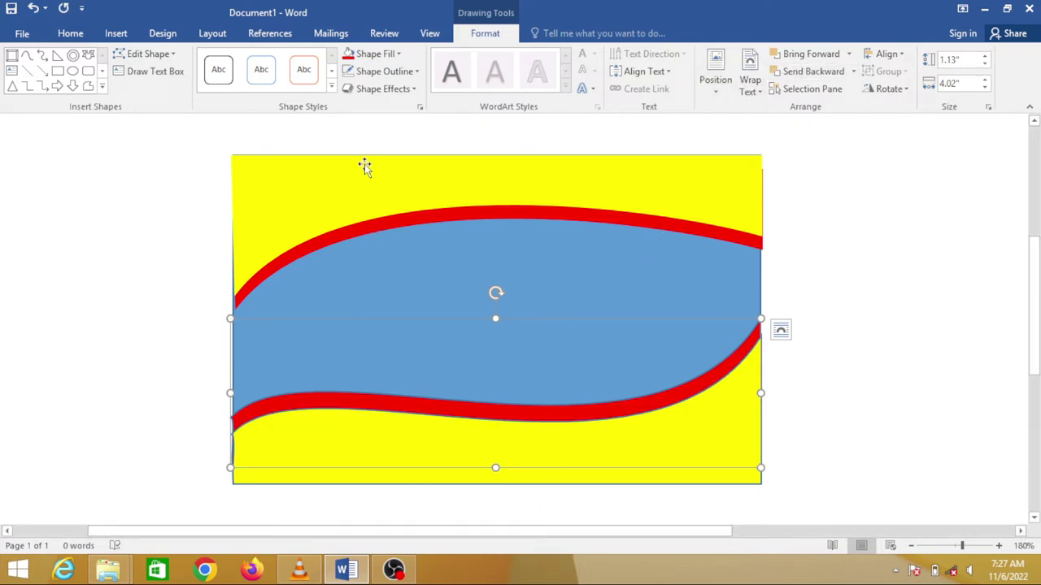
Set the wave shape to No Outline and nudge it down three times.
left_click(416, 72)
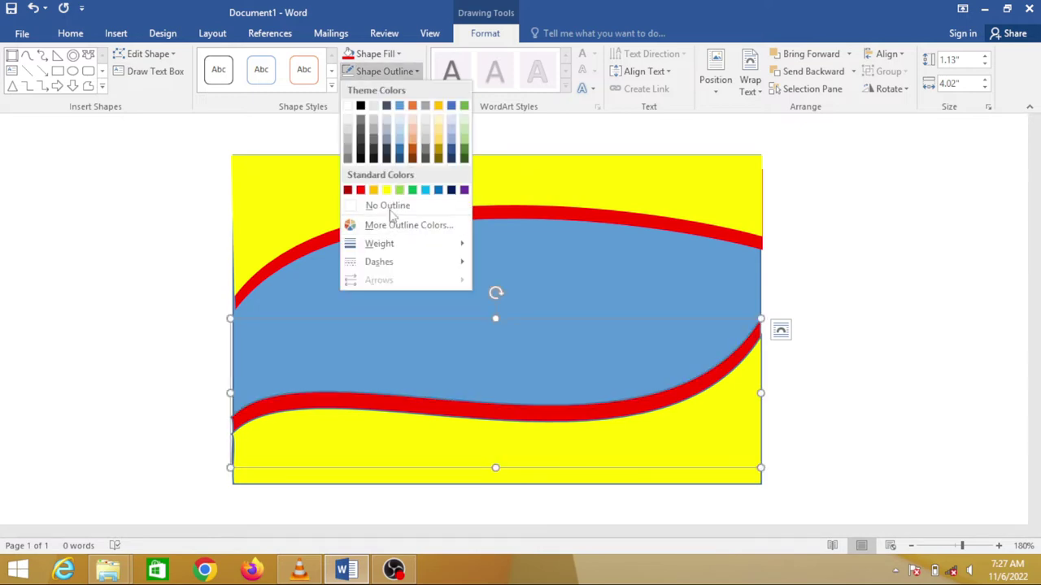
left_click(390, 210)
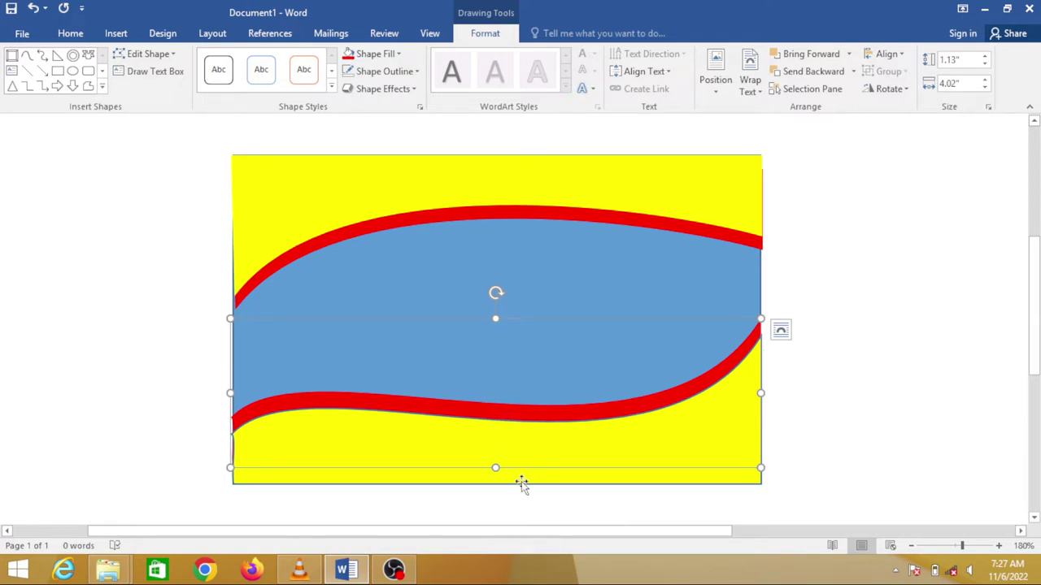
key("ctrl+Down")
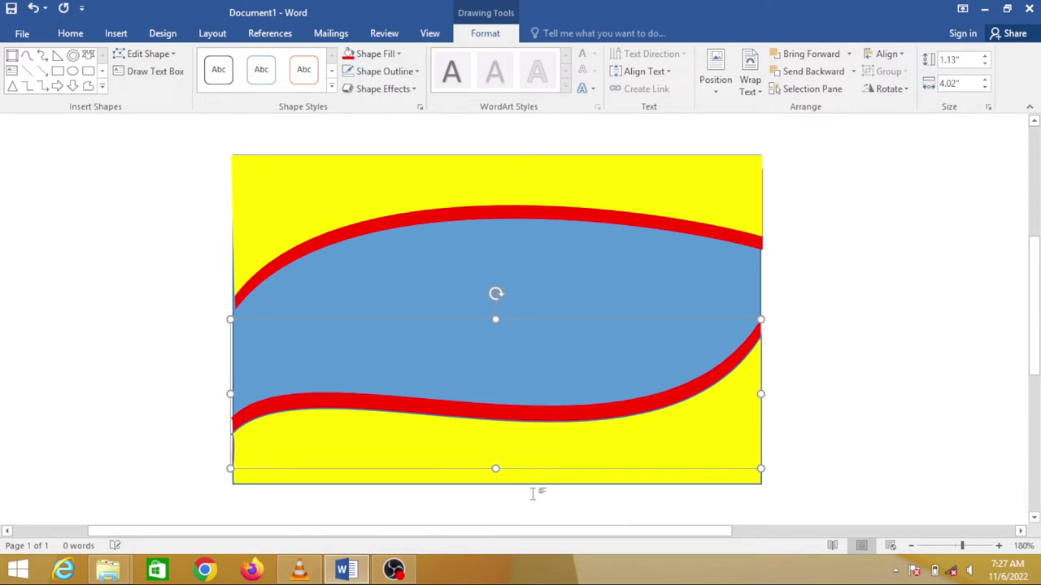
key("ctrl+Down")
key("ctrl+Down")
key("ctrl+Down")
key("ctrl+Down")
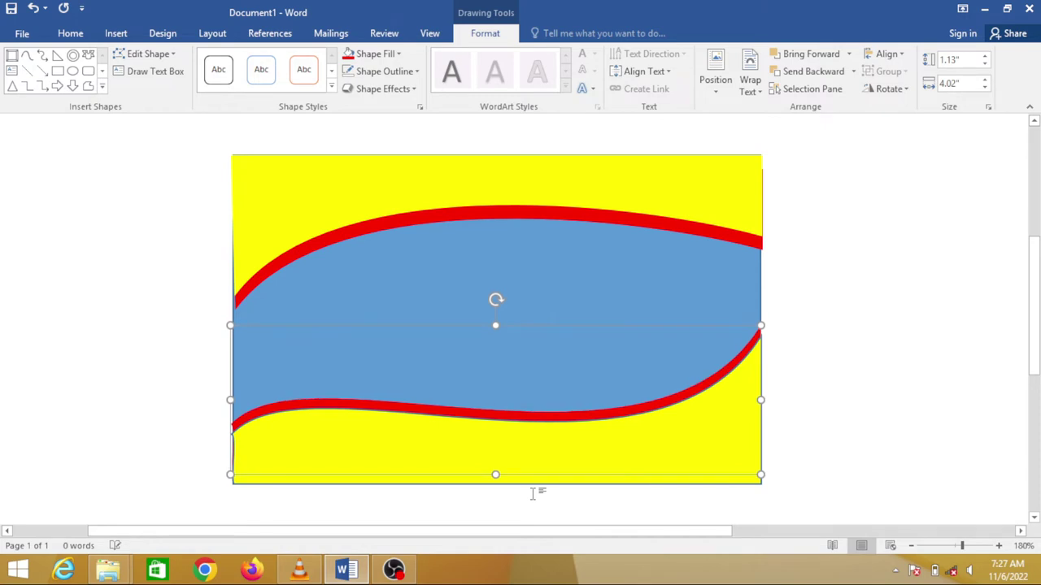
key("ctrl+Down")
key("ctrl+Down")
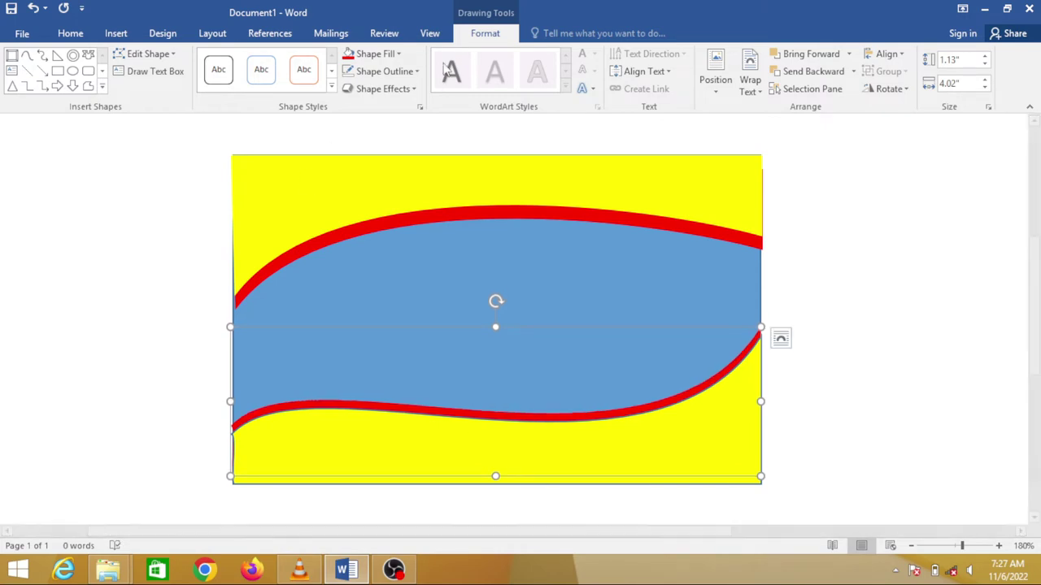
left_click(382, 89)
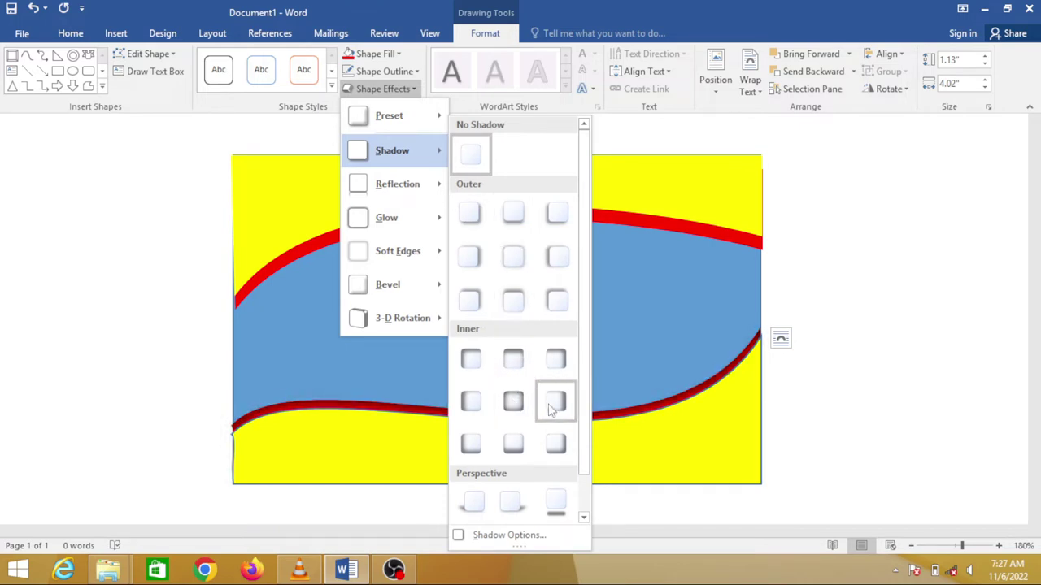
mouse_move(388, 284)
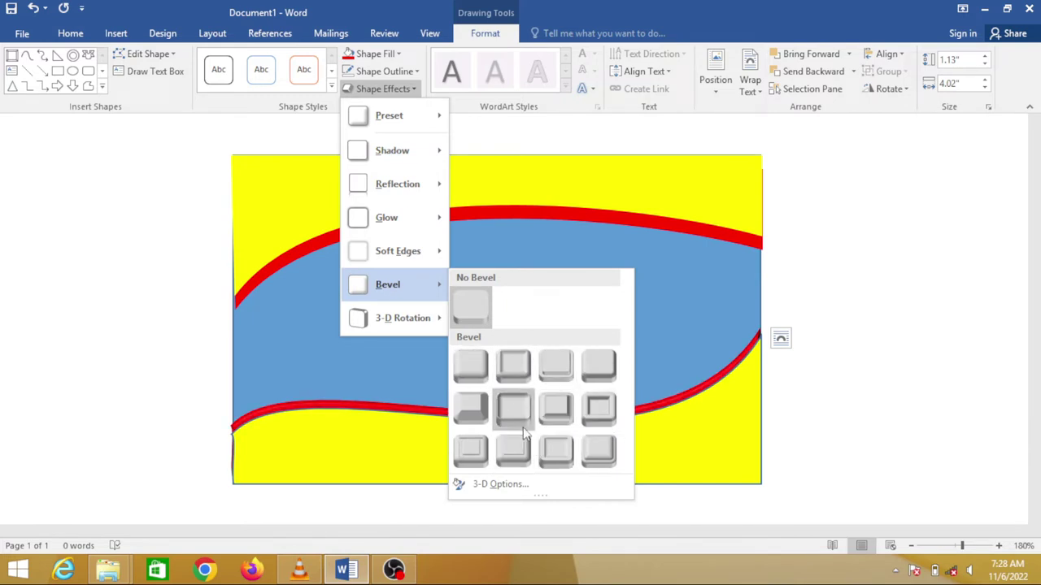
Give the bottom wave a bevel preset and a yellow glow.
left_click(469, 409)
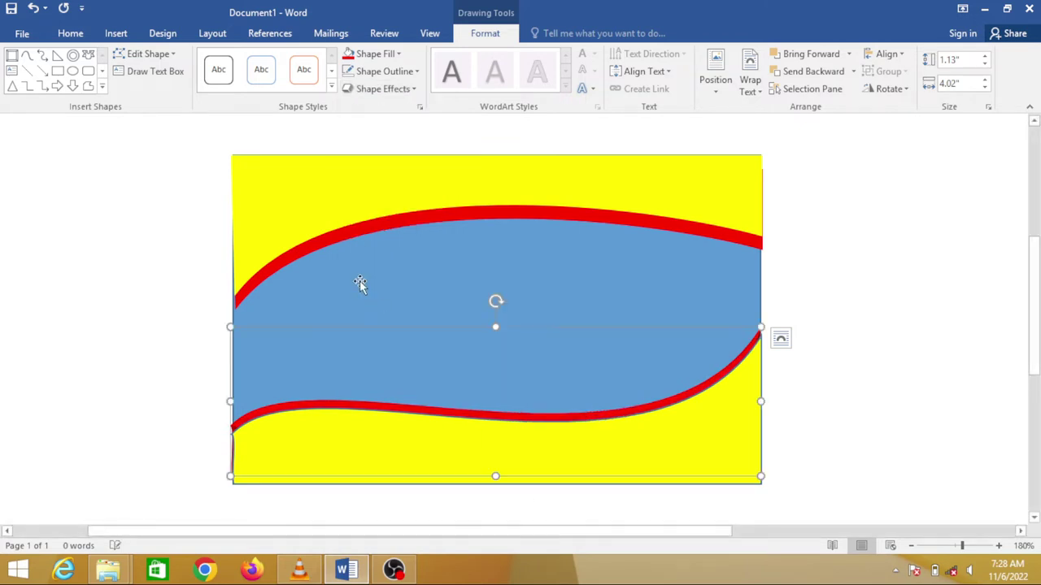
left_click(409, 89)
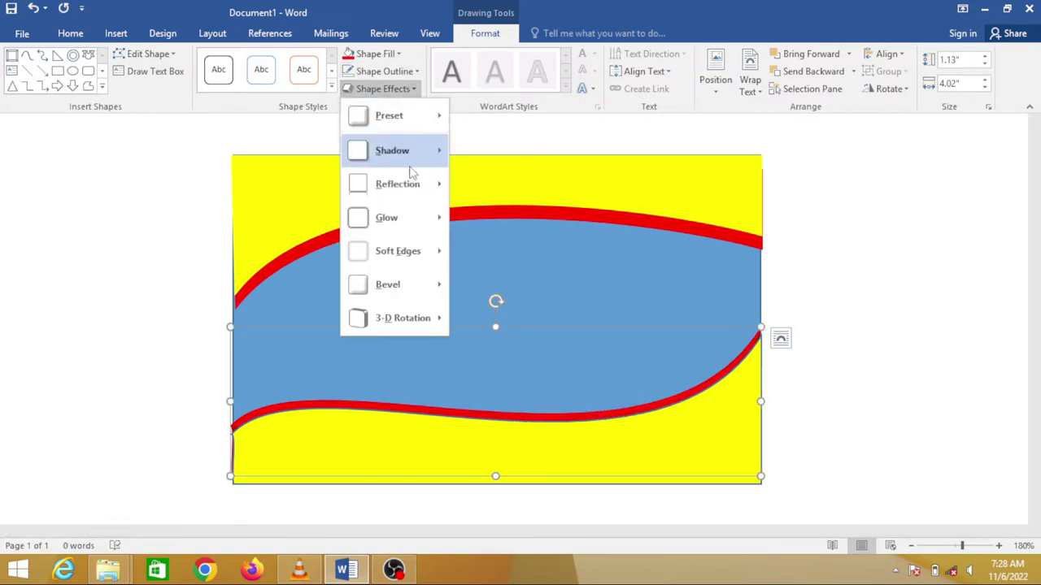
mouse_move(386, 217)
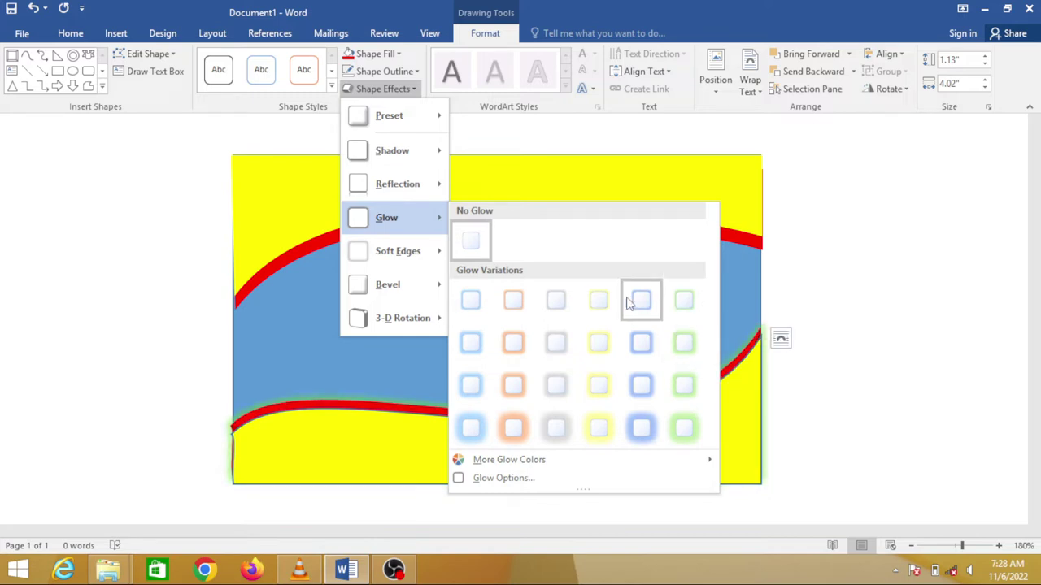
left_click(586, 343)
Apply a deeper blue theme style with a soft gradient to the large middle shape.
left_click(870, 339)
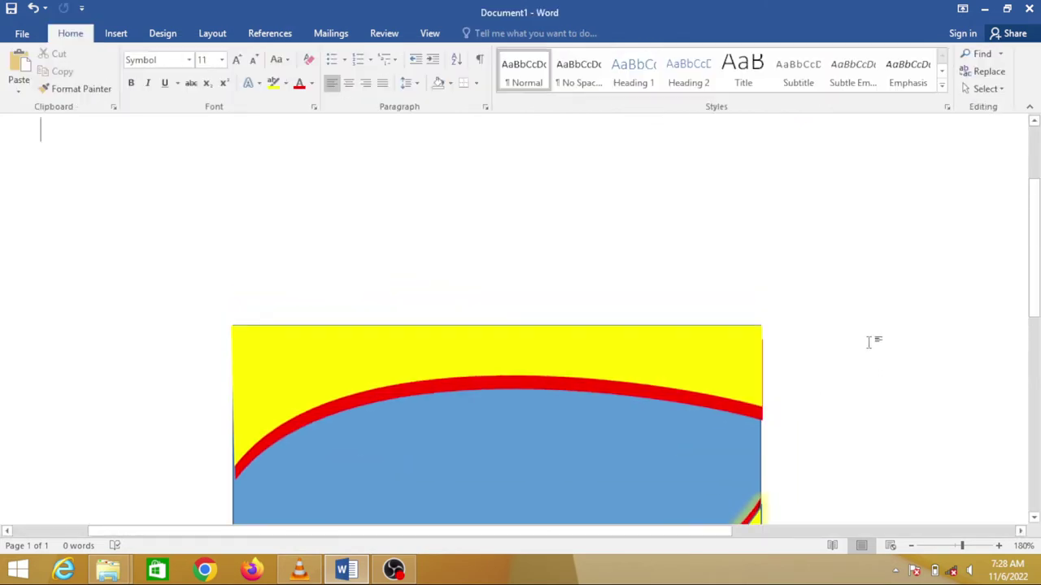
scroll(645, 388, "down", 3)
left_click(464, 306)
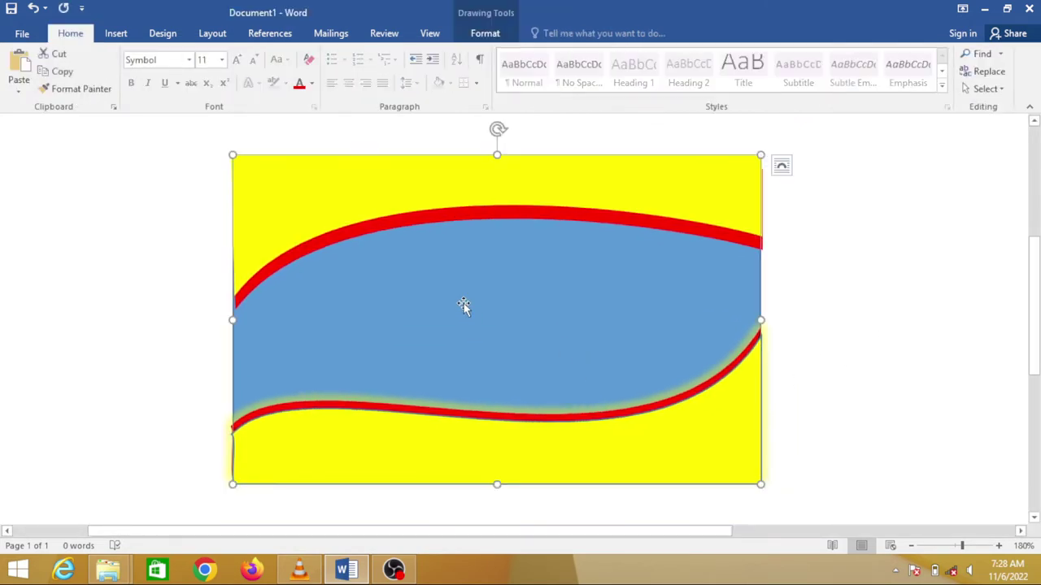
left_click(483, 35)
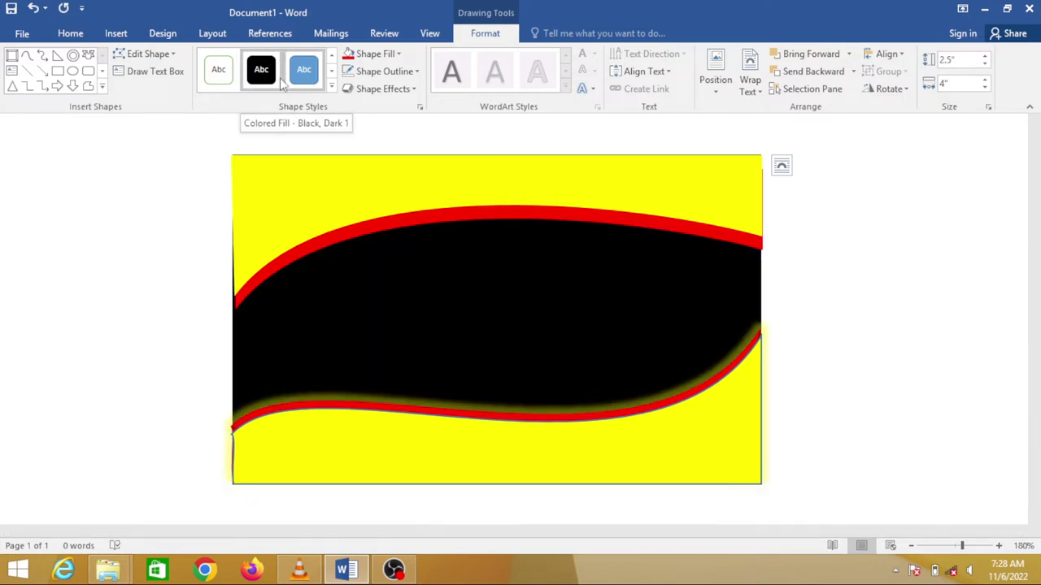
left_click(331, 86)
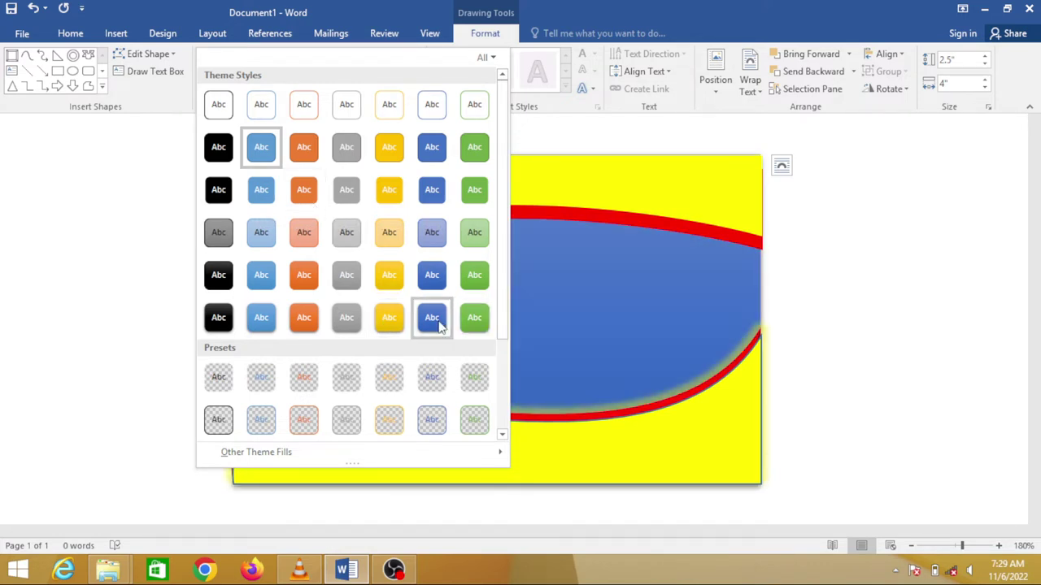
left_click(439, 325)
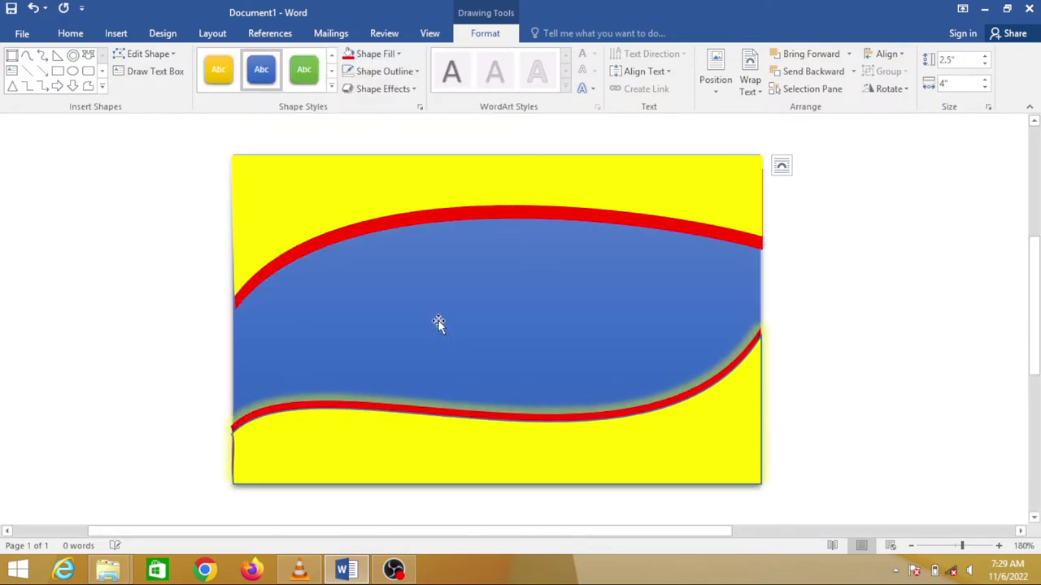
Add a reflection variation to the top red curved band, leaving its fill unchanged.
left_click(958, 283)
scroll(528, 309, "down", 4)
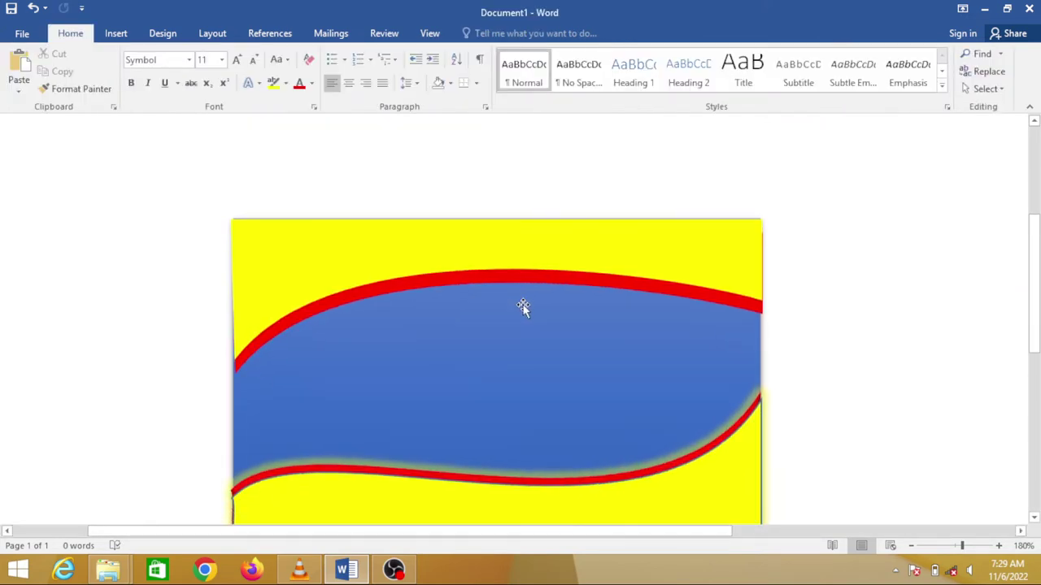
left_click(423, 217)
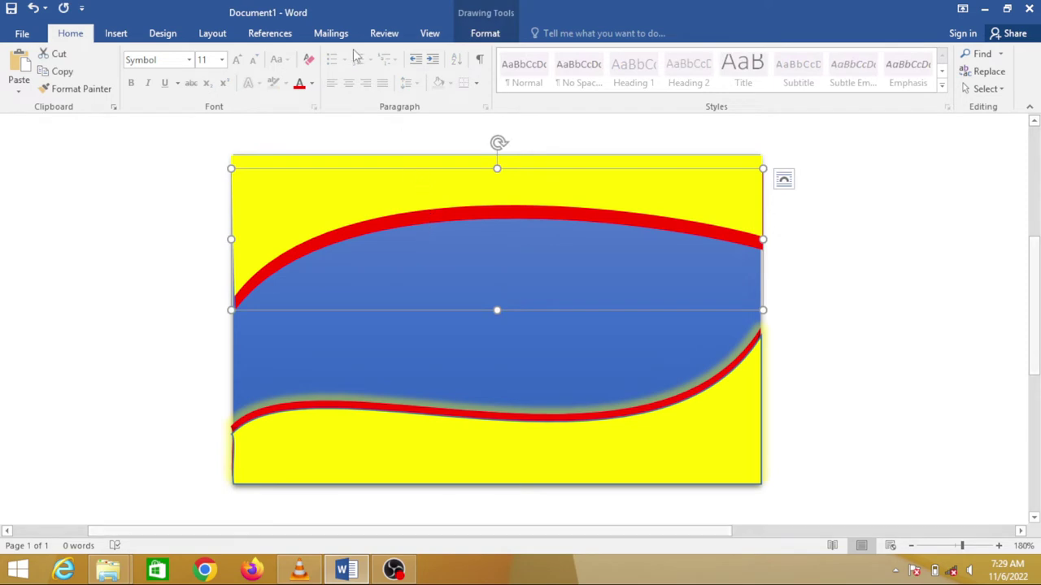
left_click(482, 33)
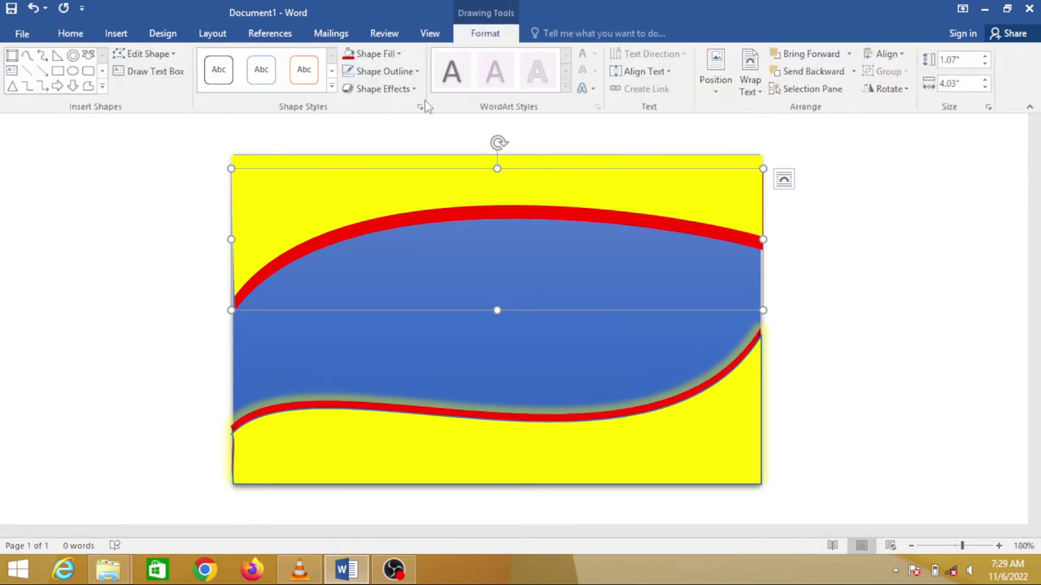
left_click(382, 89)
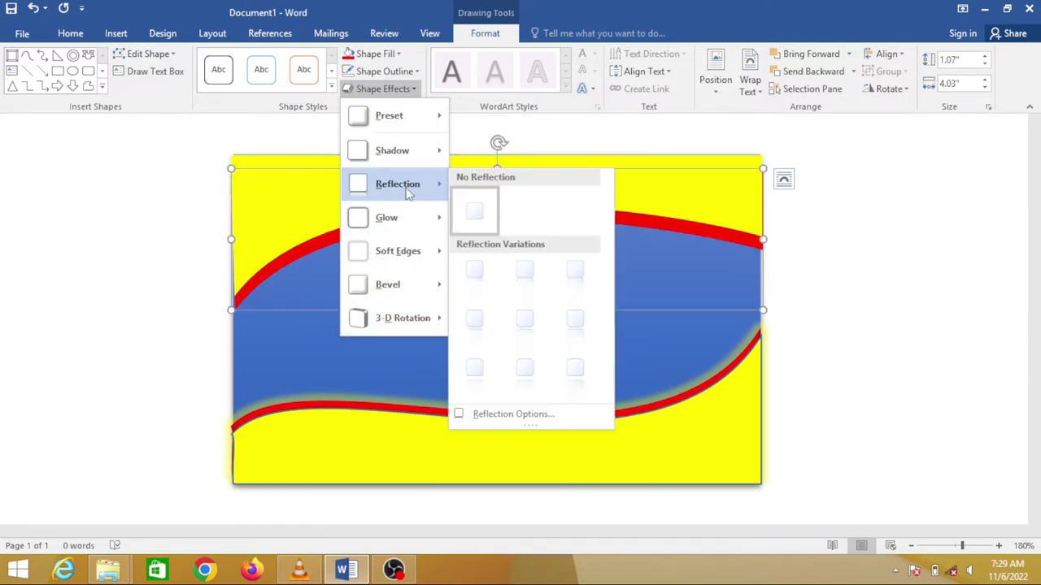
mouse_move(398, 184)
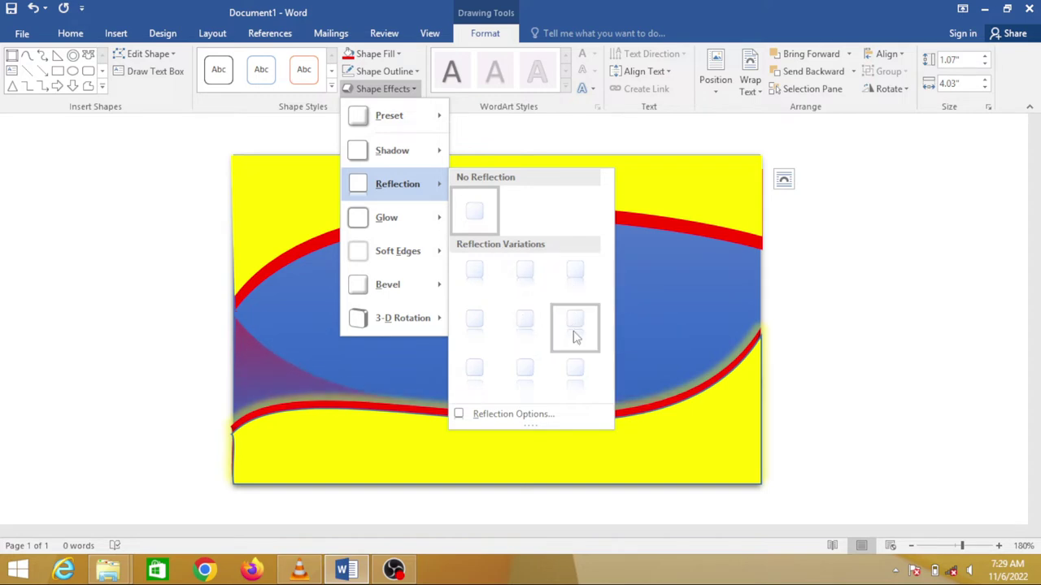
left_click(523, 276)
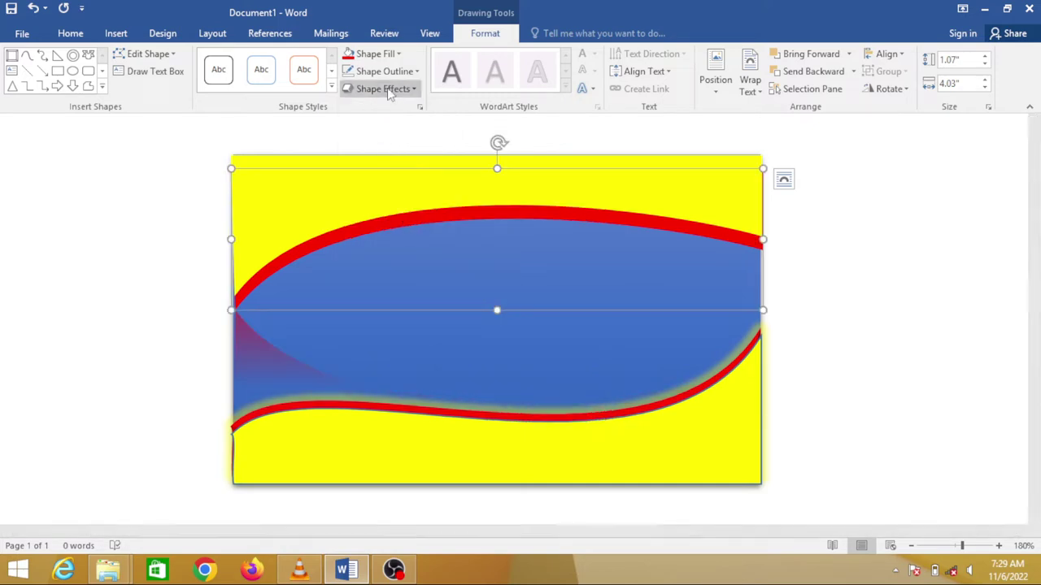
left_click(397, 54)
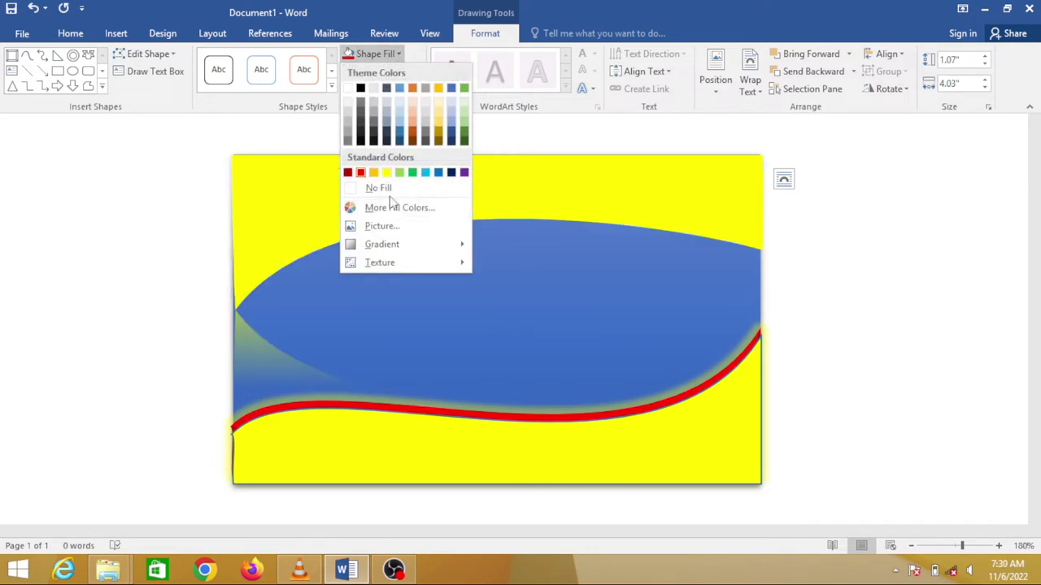
left_click(113, 259)
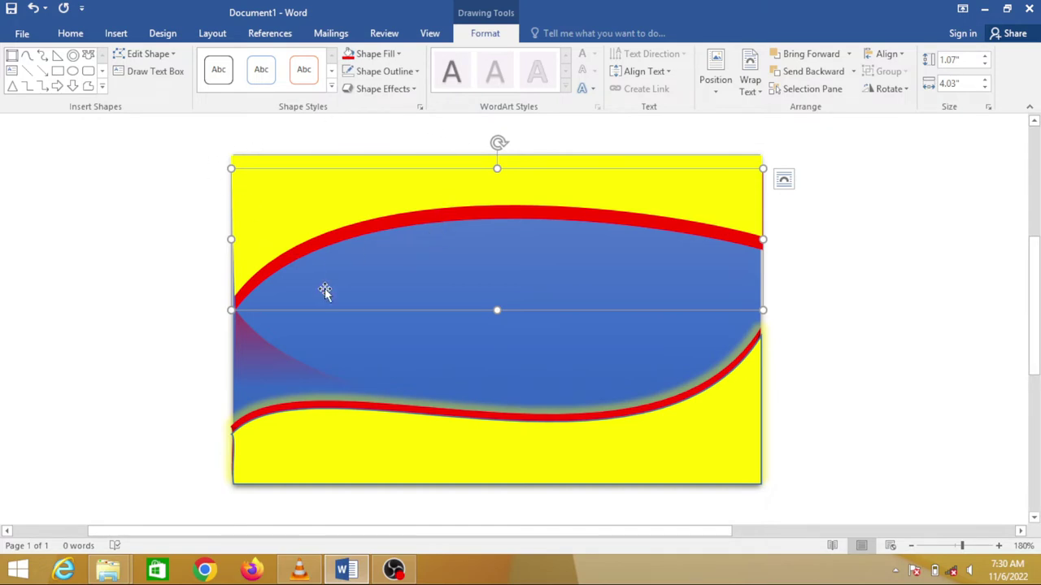
Apply the last bevel preset to the bottom wave and keep its fill yellow.
left_click(382, 429)
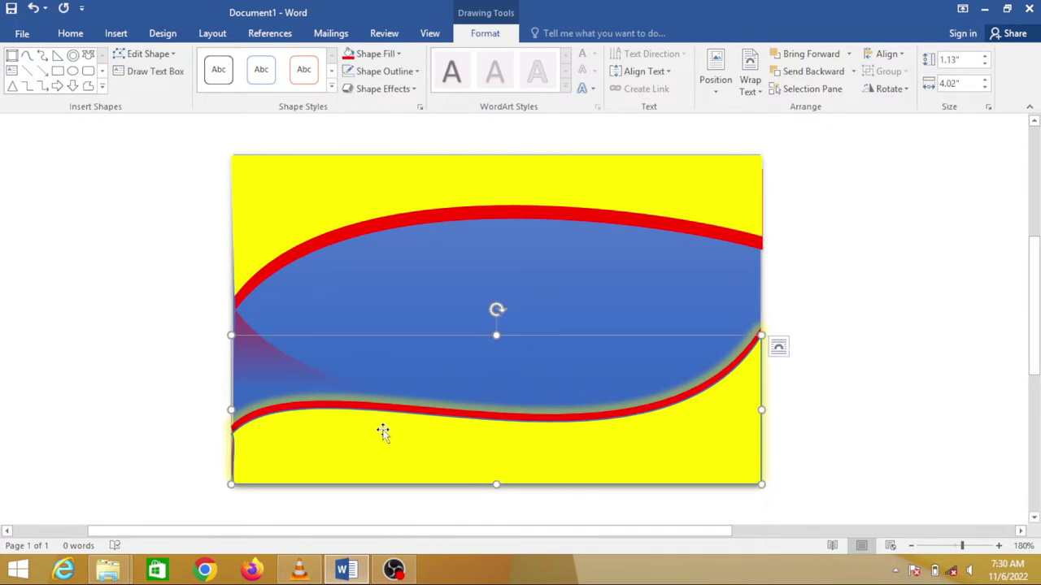
left_click(411, 88)
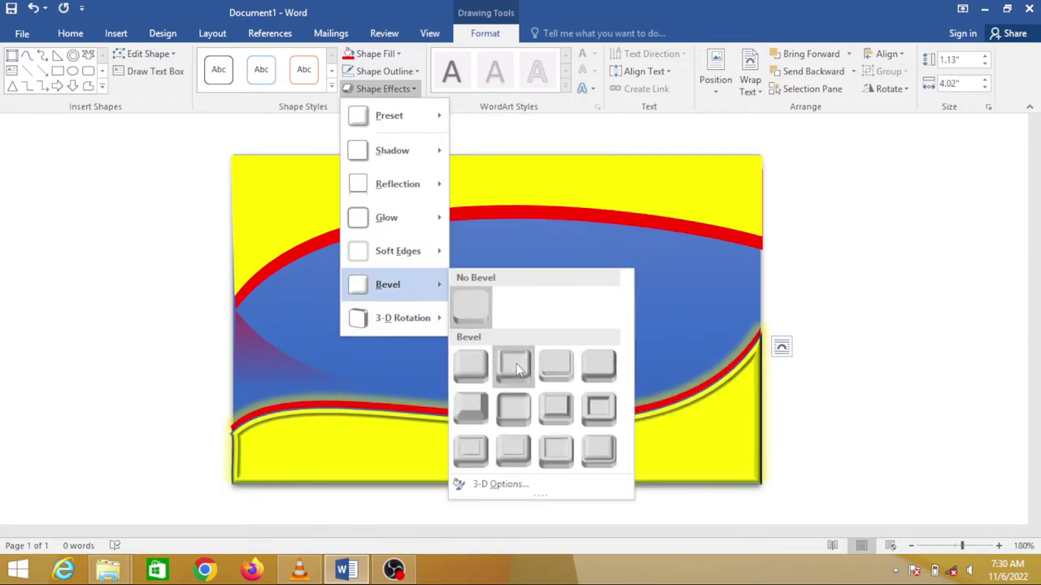
mouse_move(387, 285)
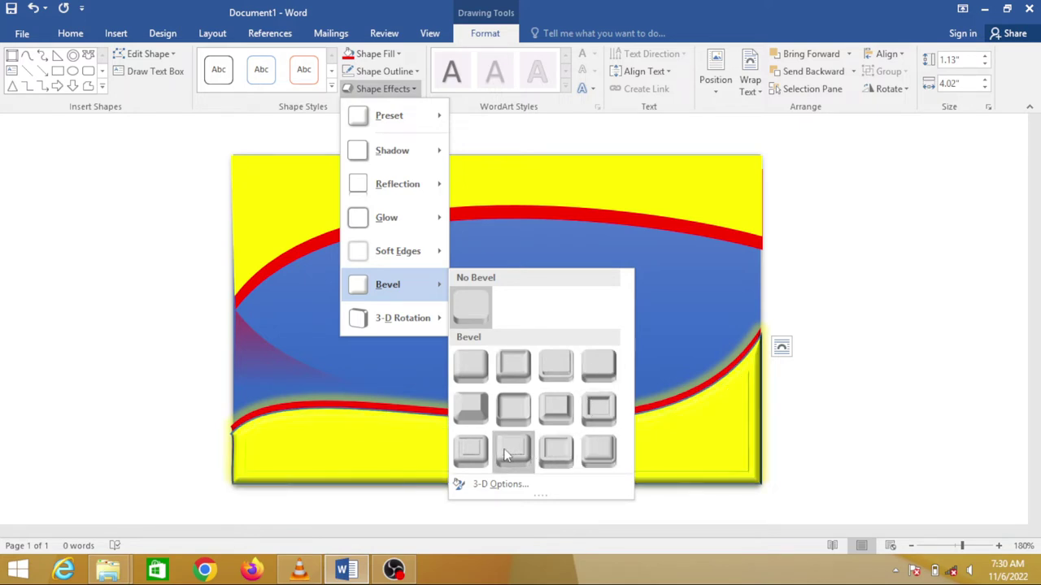
left_click(583, 450)
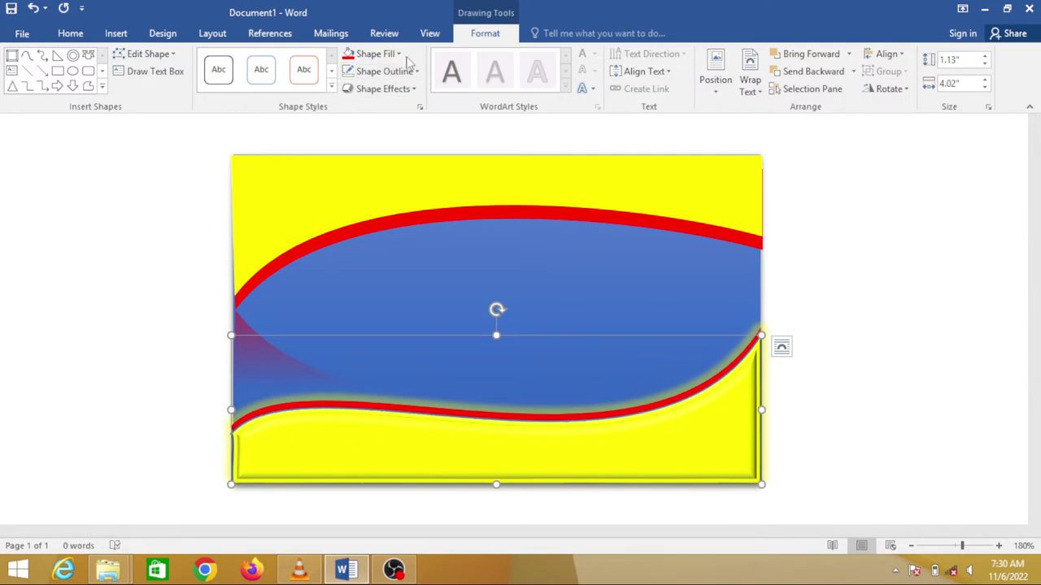
left_click(376, 53)
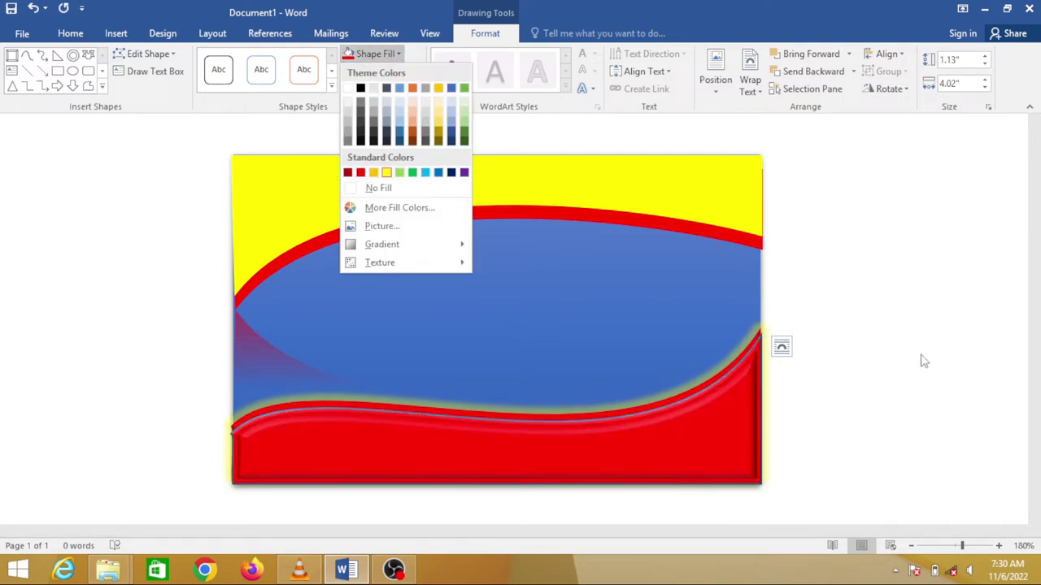
left_click(932, 332)
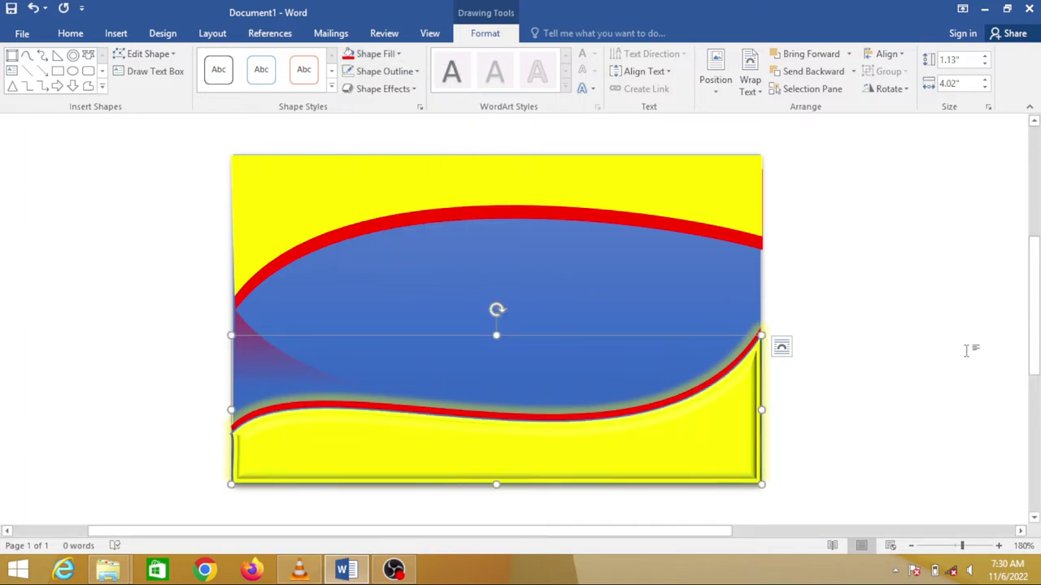
left_click(935, 348)
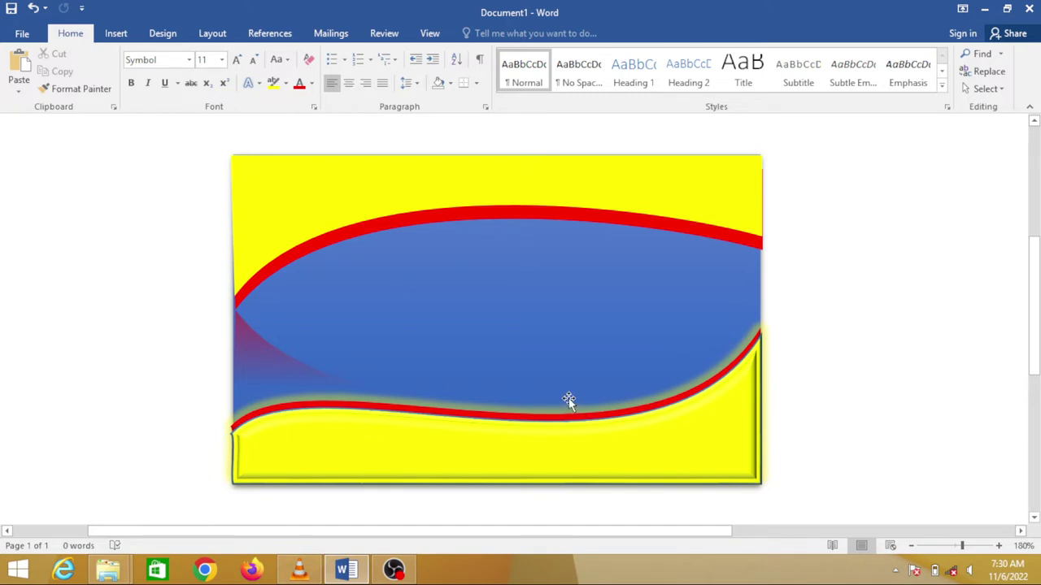
Give the top yellow shape a thick black outline.
left_click(349, 161)
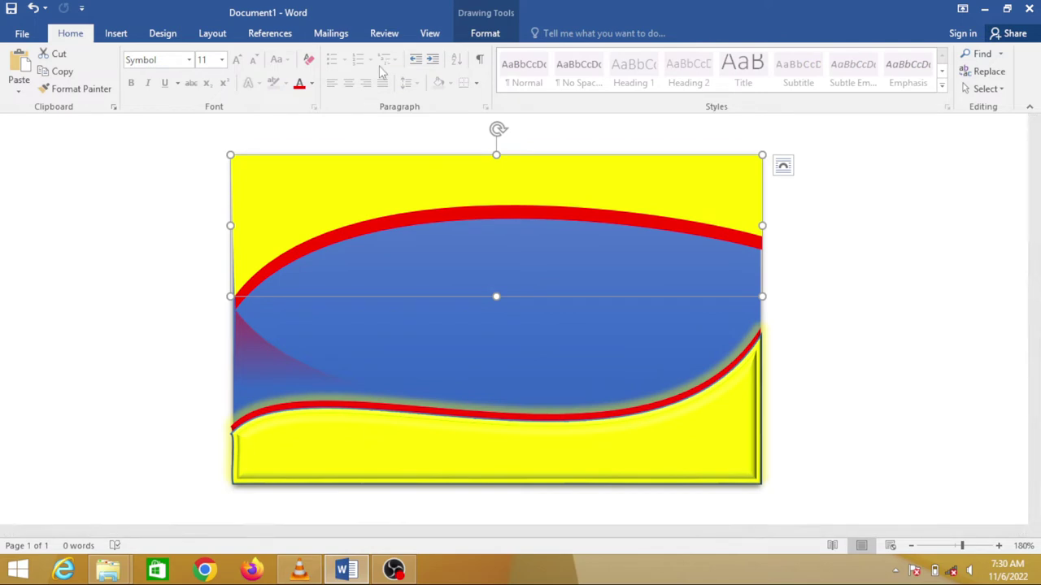
left_click(480, 35)
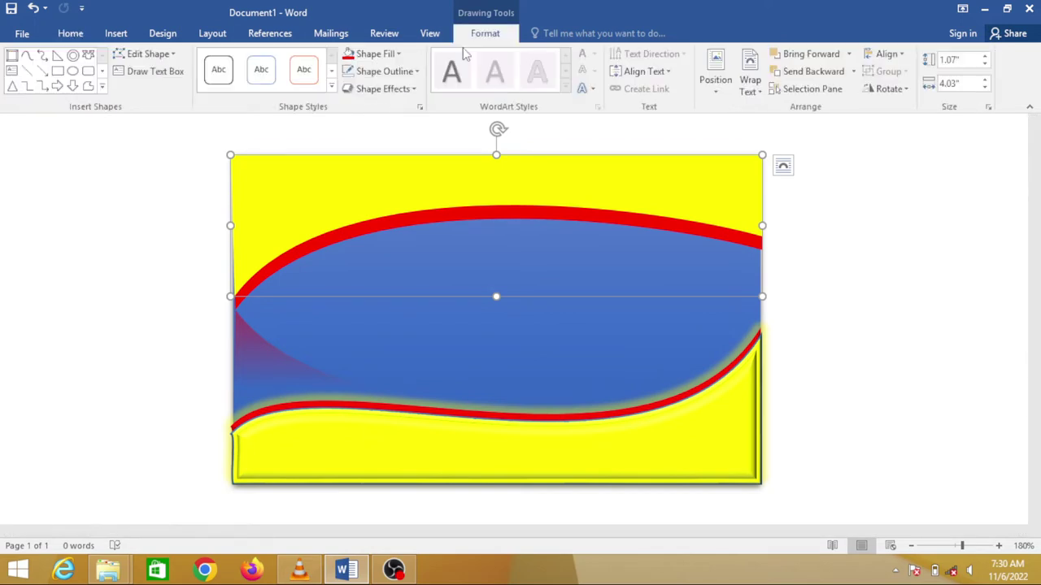
left_click(416, 72)
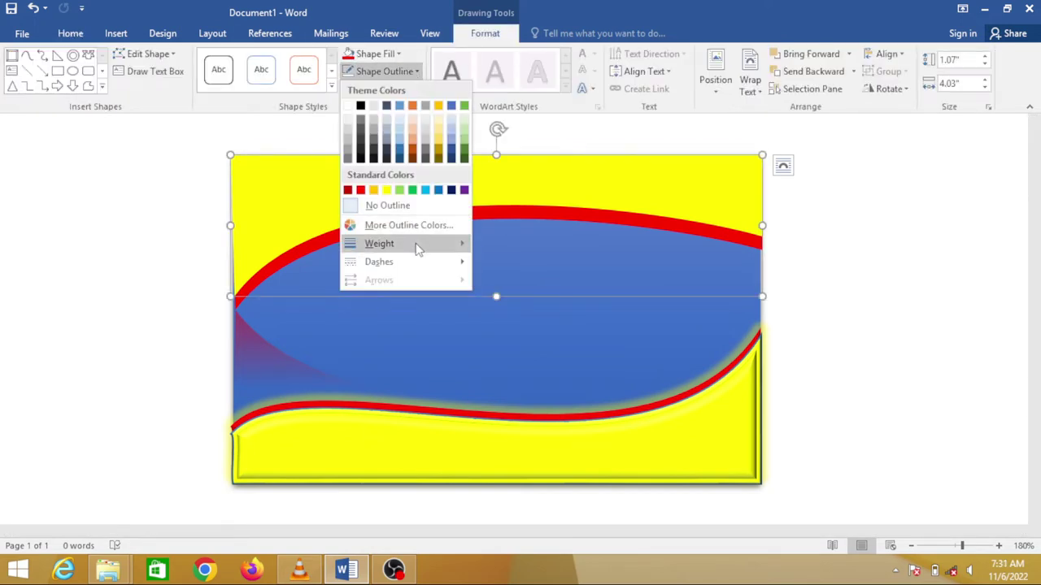
left_click(526, 329)
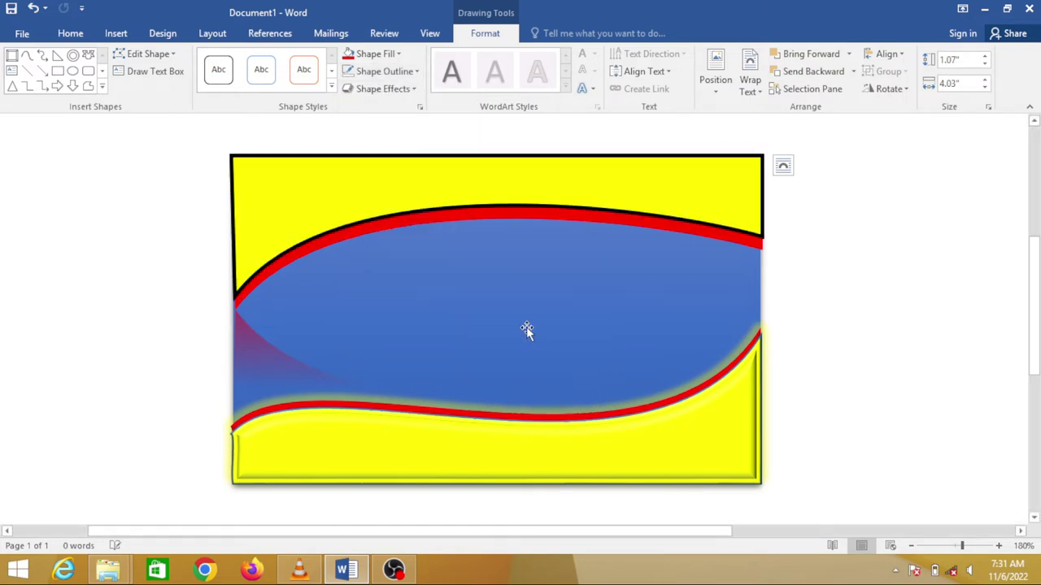
left_click(898, 337)
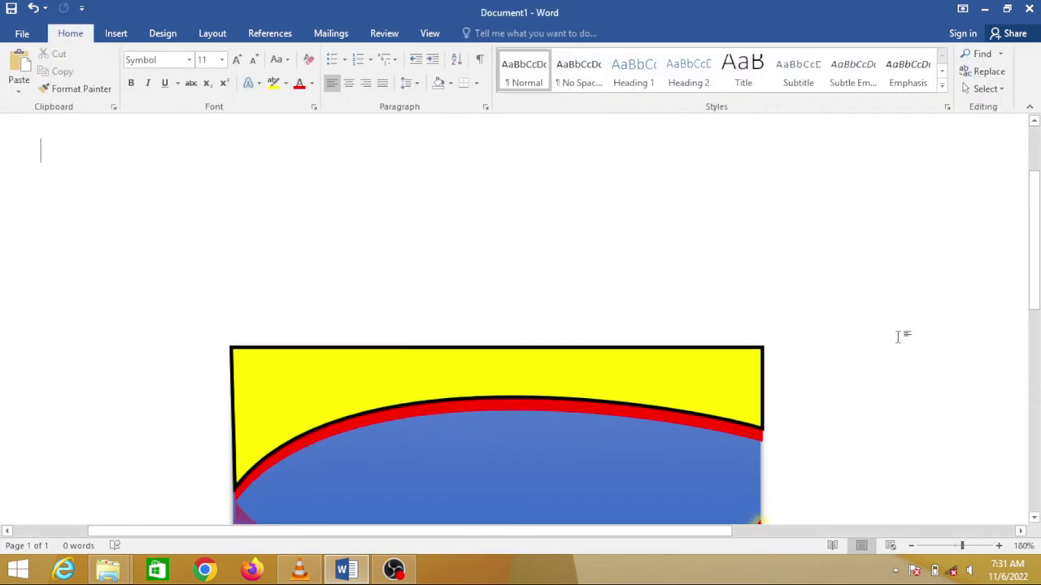
Bring the whole banner shape into view and select it.
scroll(569, 333, "down", 3)
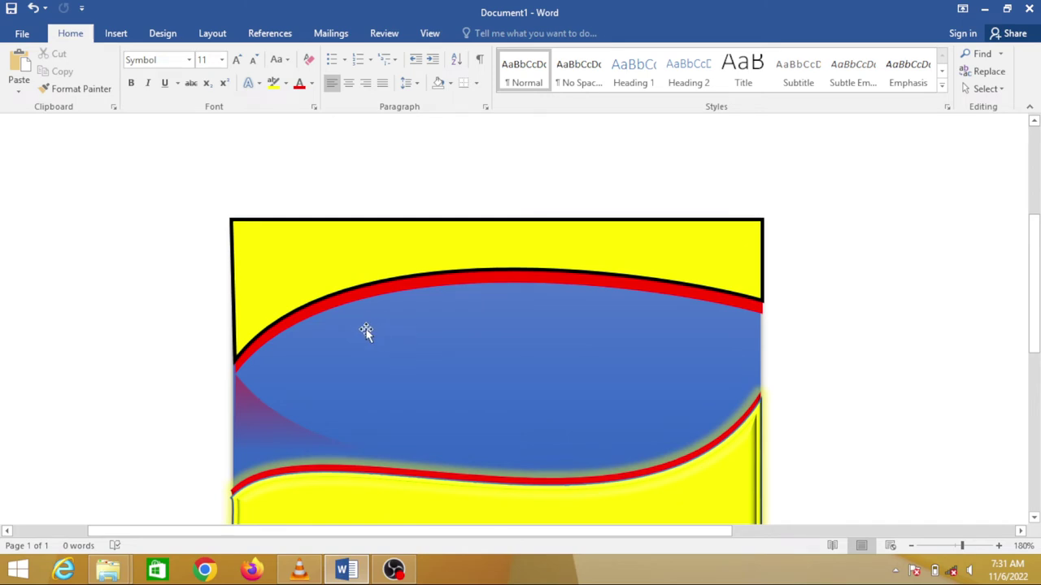
scroll(366, 329, "down", 2)
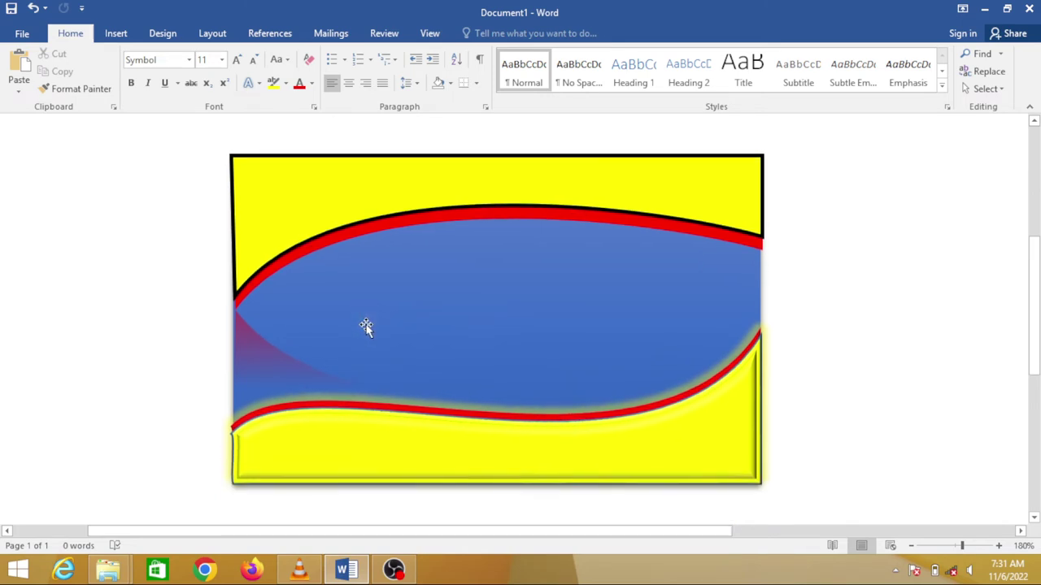
left_click(367, 326)
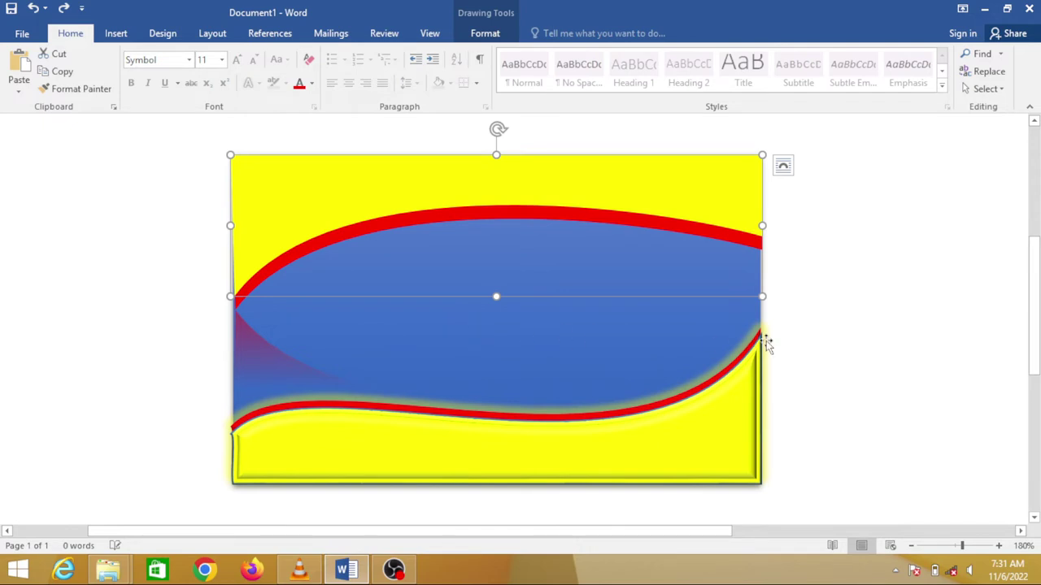
Apply the Inside Diagonal Top Right inner shadow to the banner shape.
left_click(883, 326)
scroll(718, 354, "up", 3)
scroll(618, 351, "down", 3)
scroll(494, 366, "down", 3)
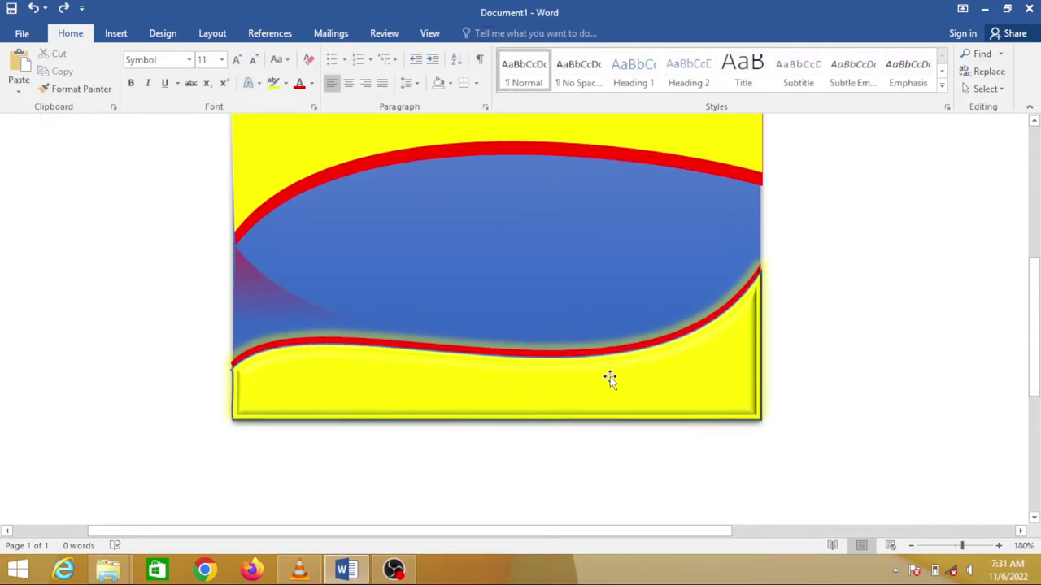
scroll(610, 376, "up", 3)
left_click(426, 175)
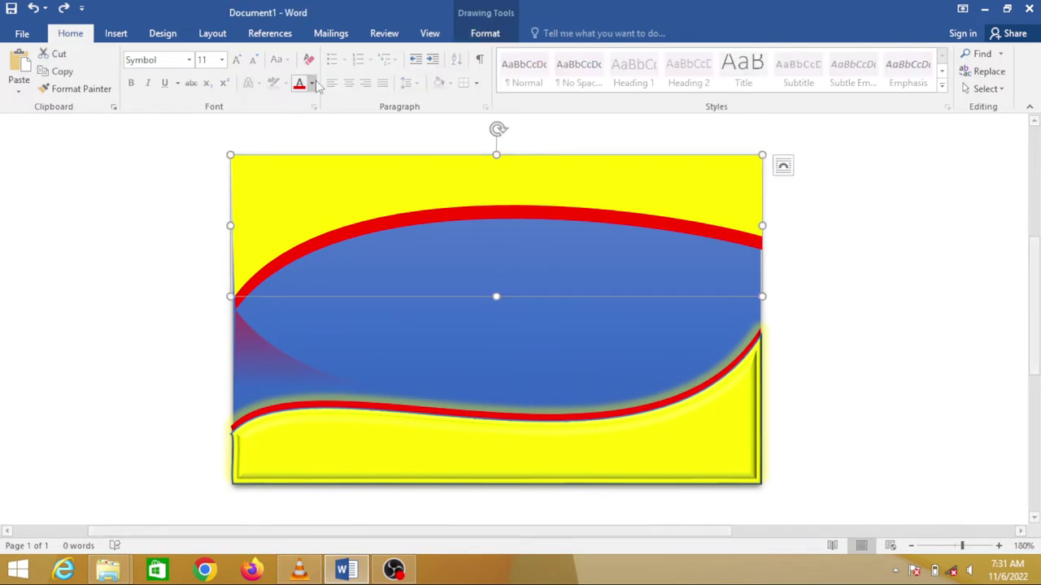
left_click(484, 34)
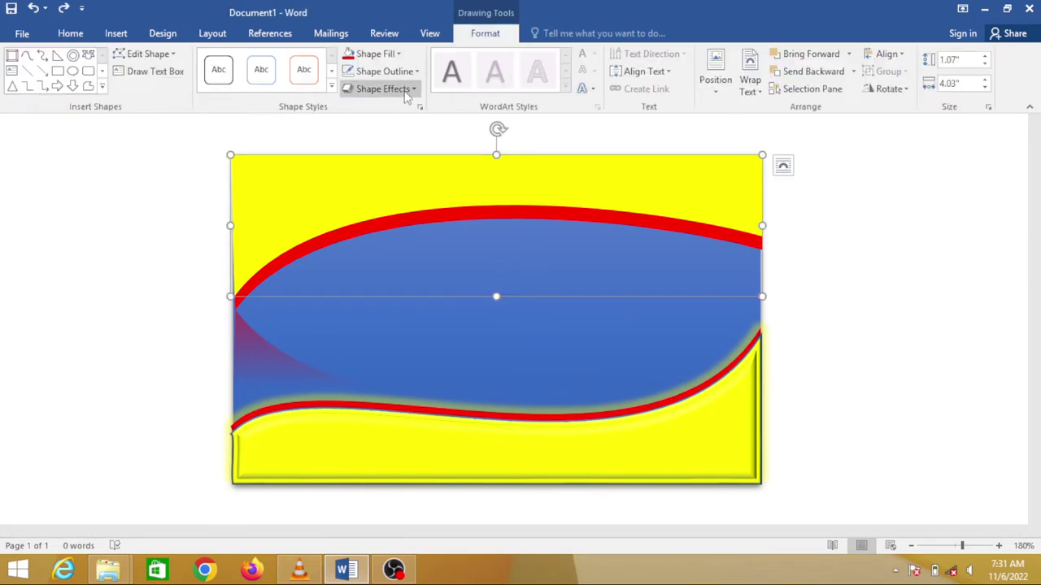
left_click(407, 91)
mouse_move(393, 150)
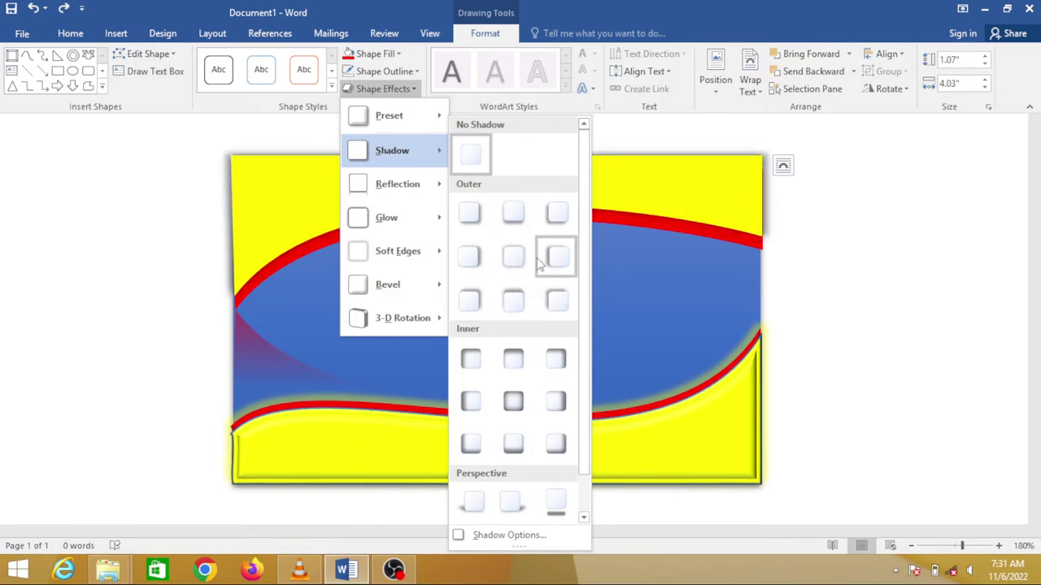
left_click(545, 363)
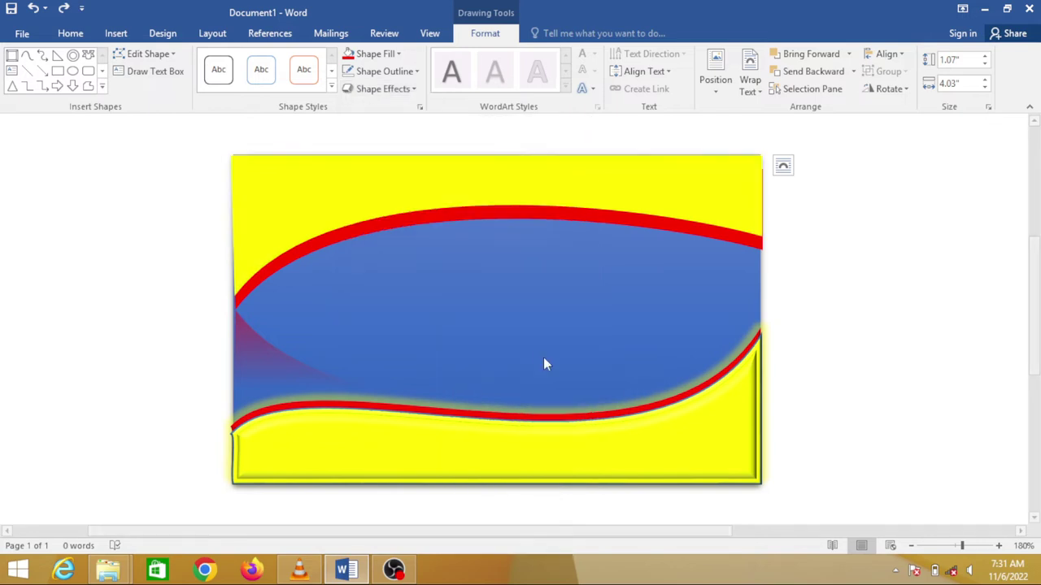
left_click(844, 310)
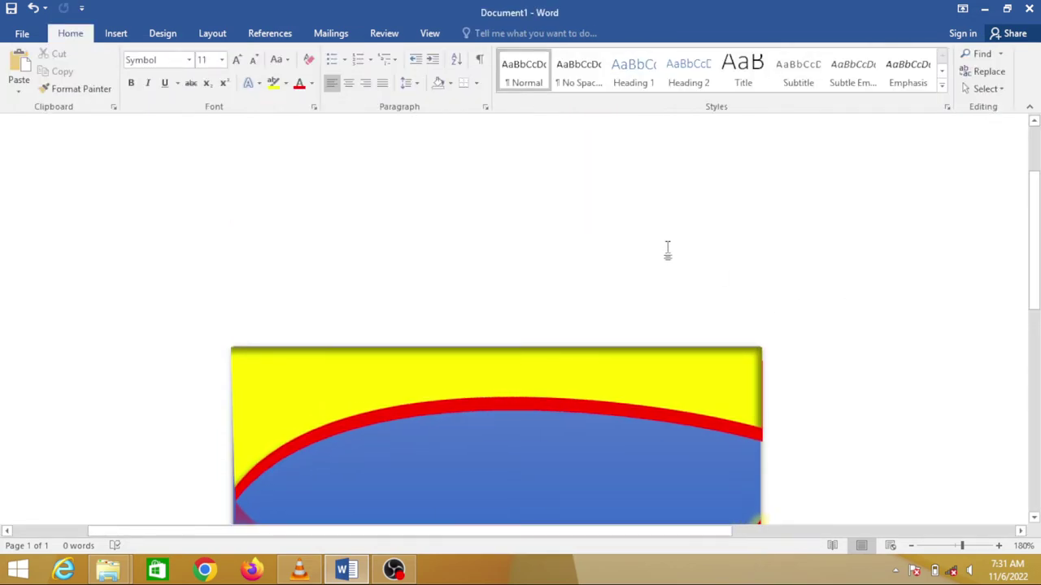
scroll(629, 258, "down", 3)
scroll(448, 340, "down", 2)
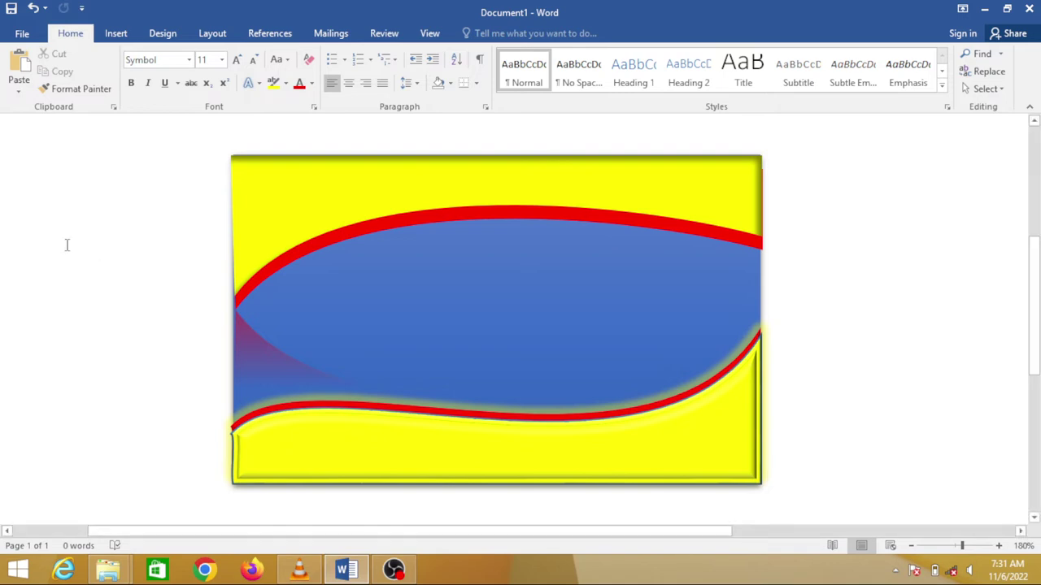
Insert a WordArt box in the black shadowed style.
left_click(115, 33)
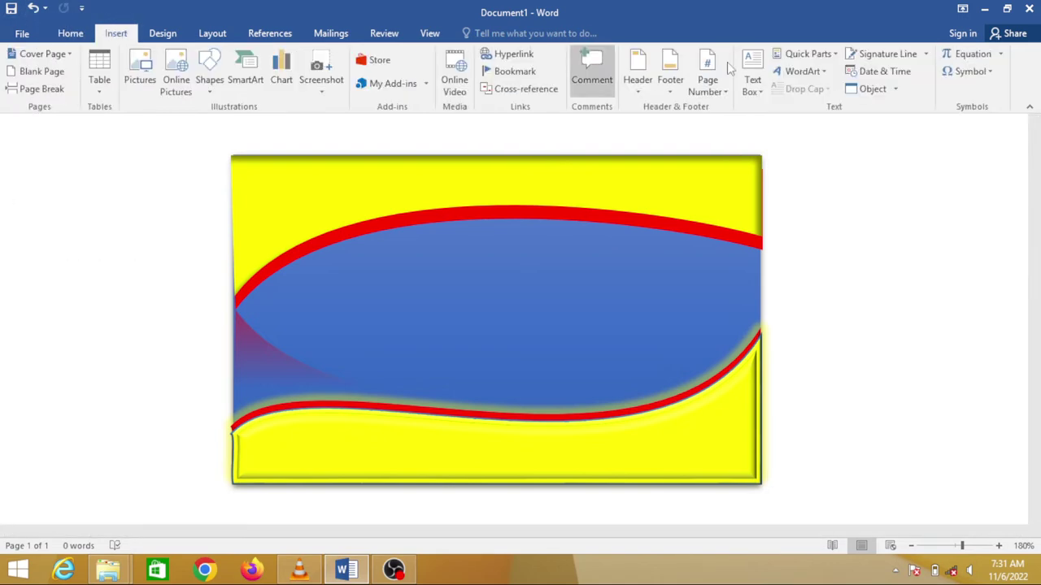
left_click(799, 72)
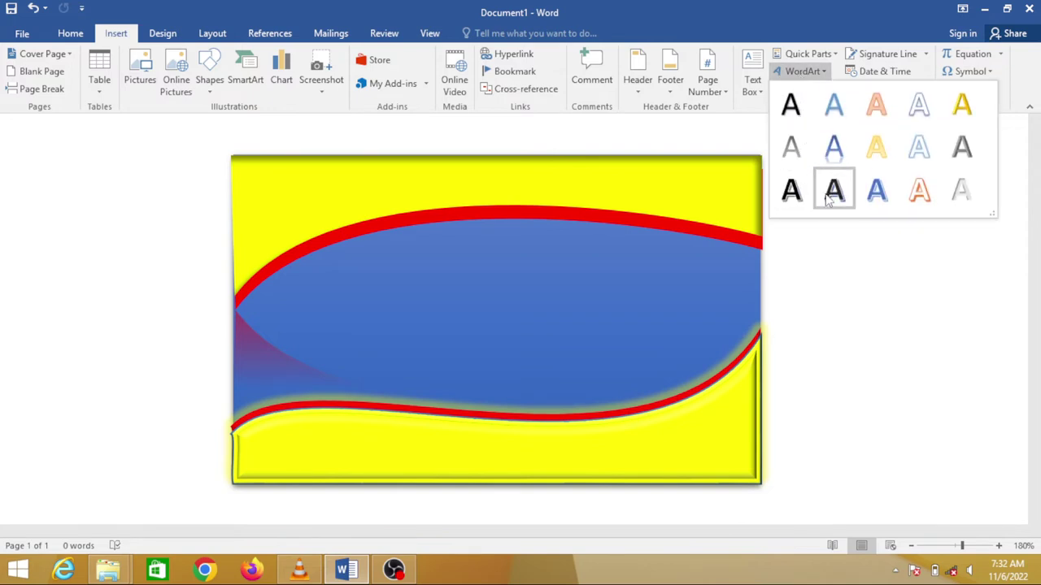
left_click(791, 191)
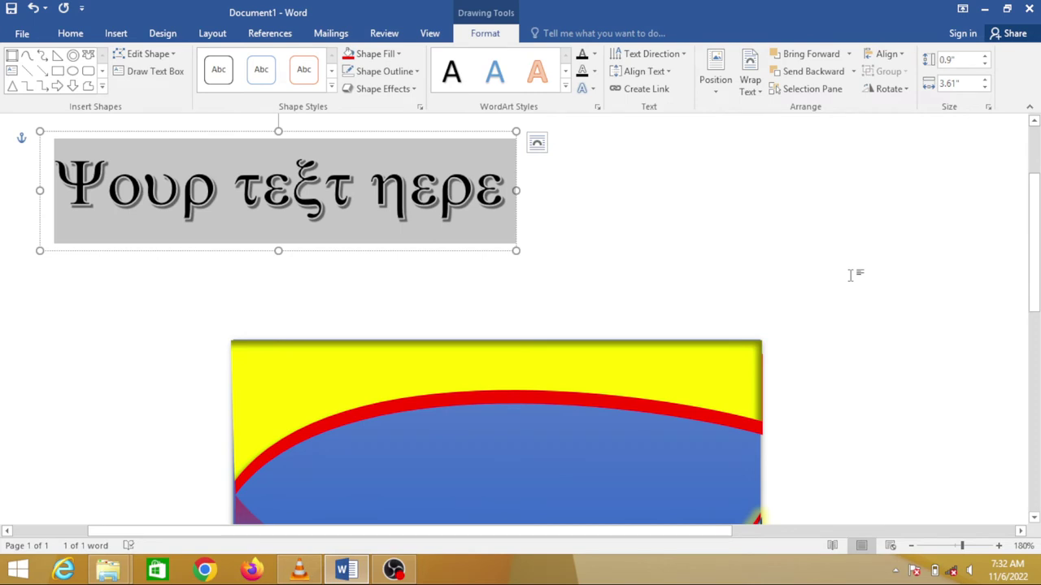
Type and delete the mistyped Greek-looking characters, leaving the WordArt box empty.
type("g")
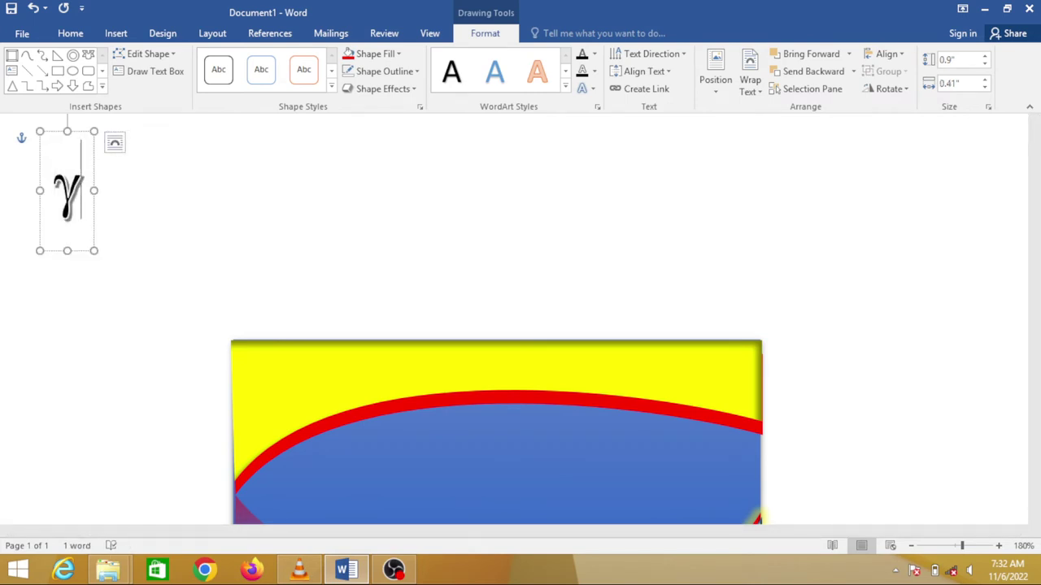
type("o")
key("BackSpace")
key("BackSpace")
type("g")
key("BackSpace")
type("a")
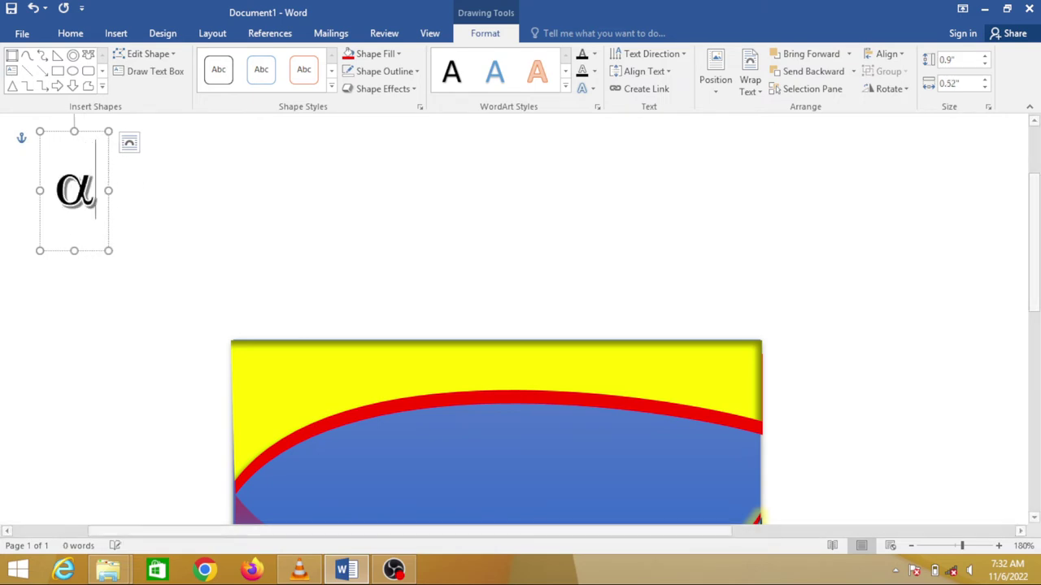
key("BackSpace")
type("A")
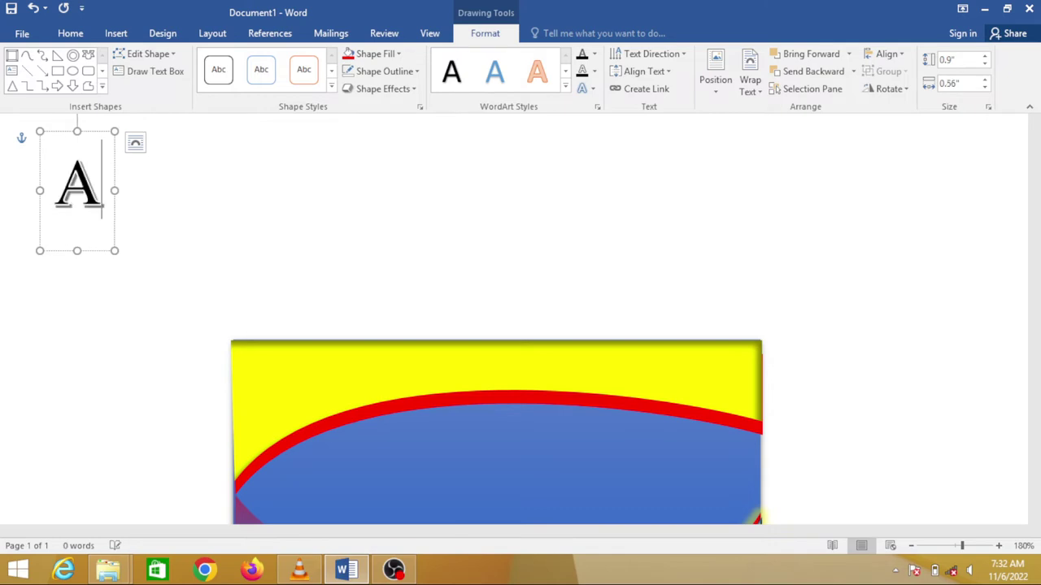
type("L")
key("BackSpace")
key("BackSpace")
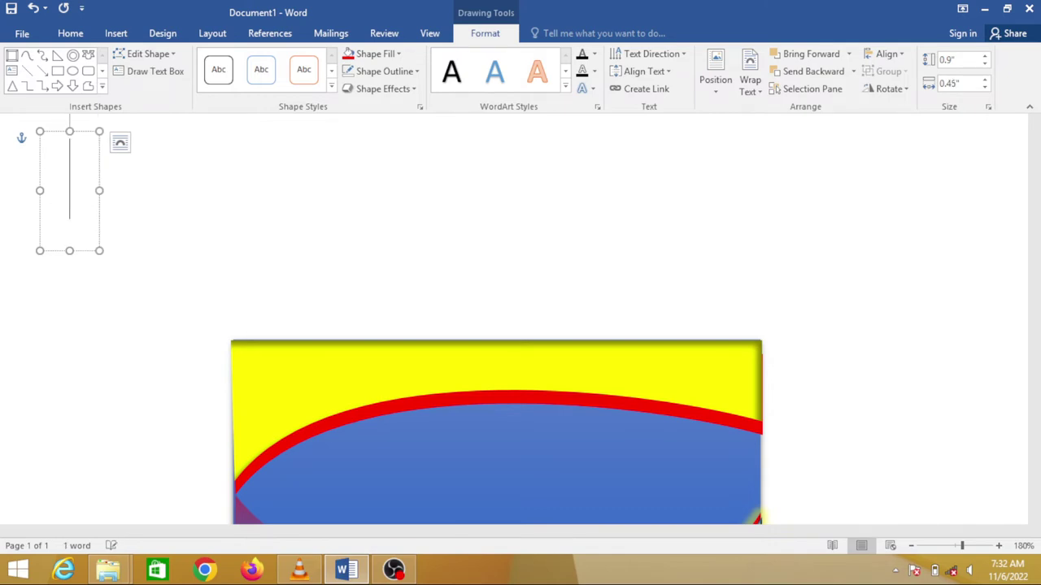
type("HO")
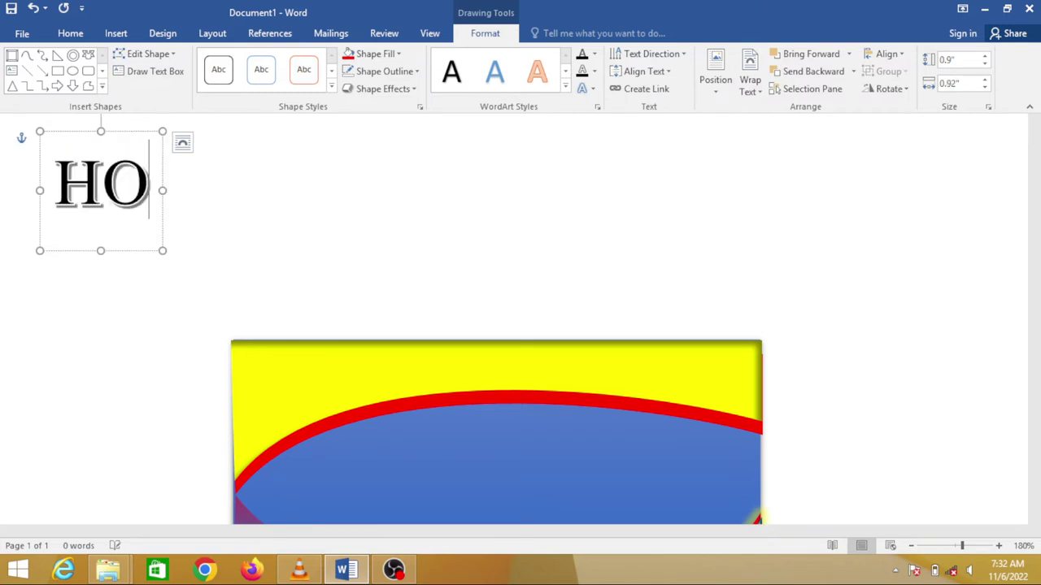
key("BackSpace")
key("BackSpace")
type("G")
key("BackSpace")
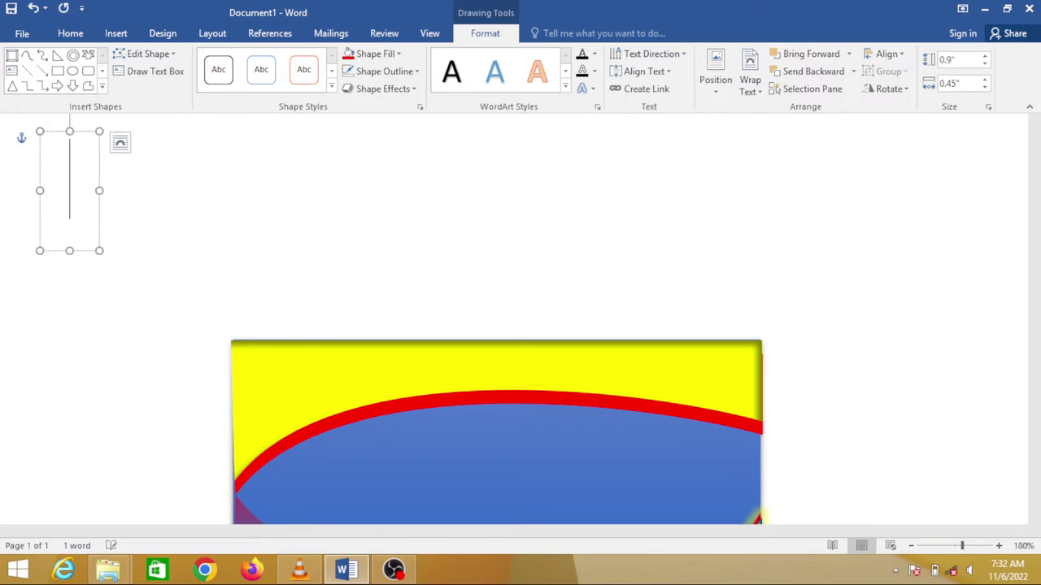
type("G")
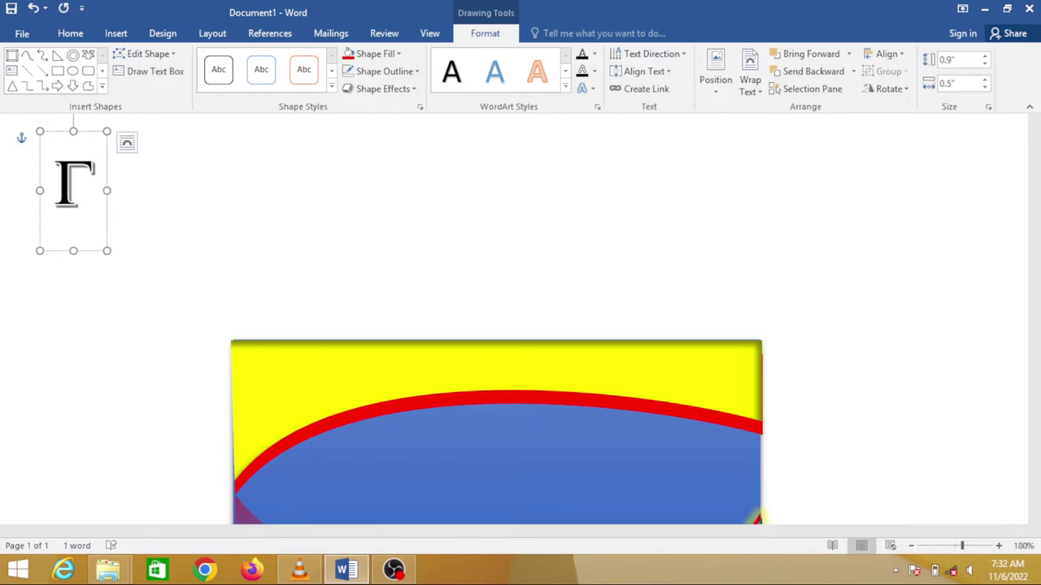
type("O")
key("BackSpace")
key("BackSpace")
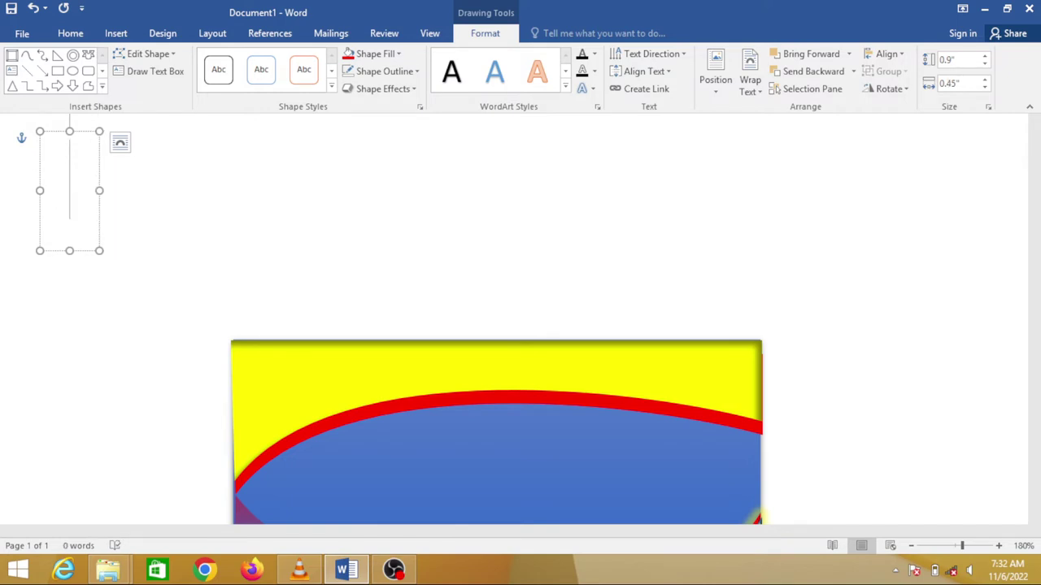
left_click(303, 210)
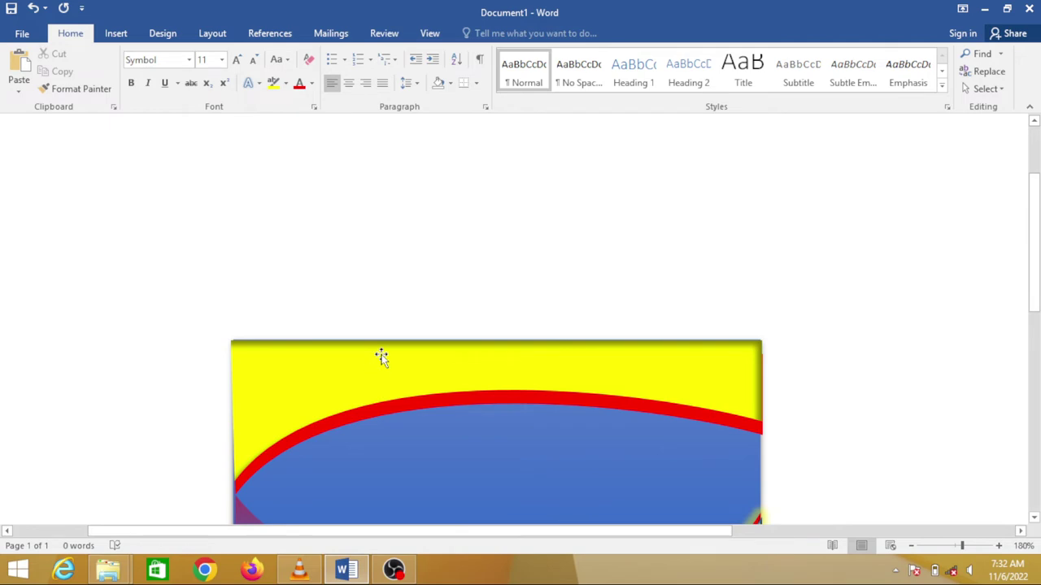
Draw a custom text box just above the banner.
scroll(378, 350, "down", 3)
left_click(119, 34)
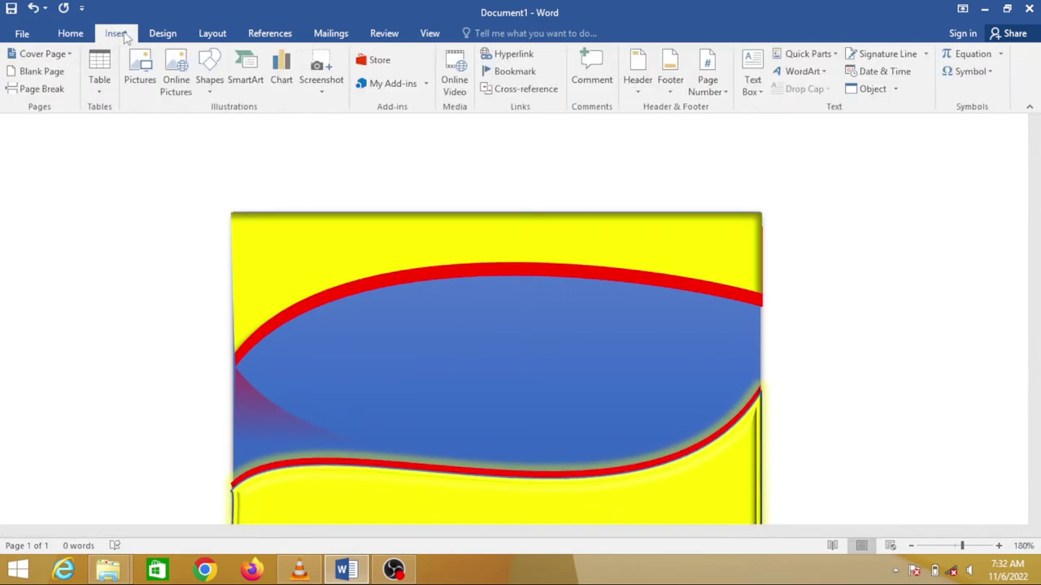
left_click(748, 91)
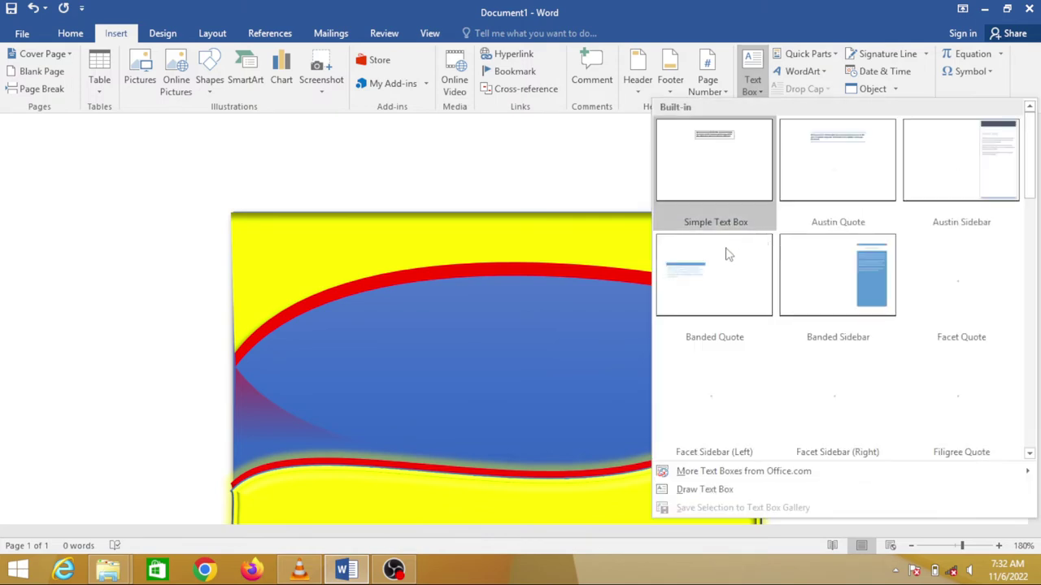
left_click(706, 490)
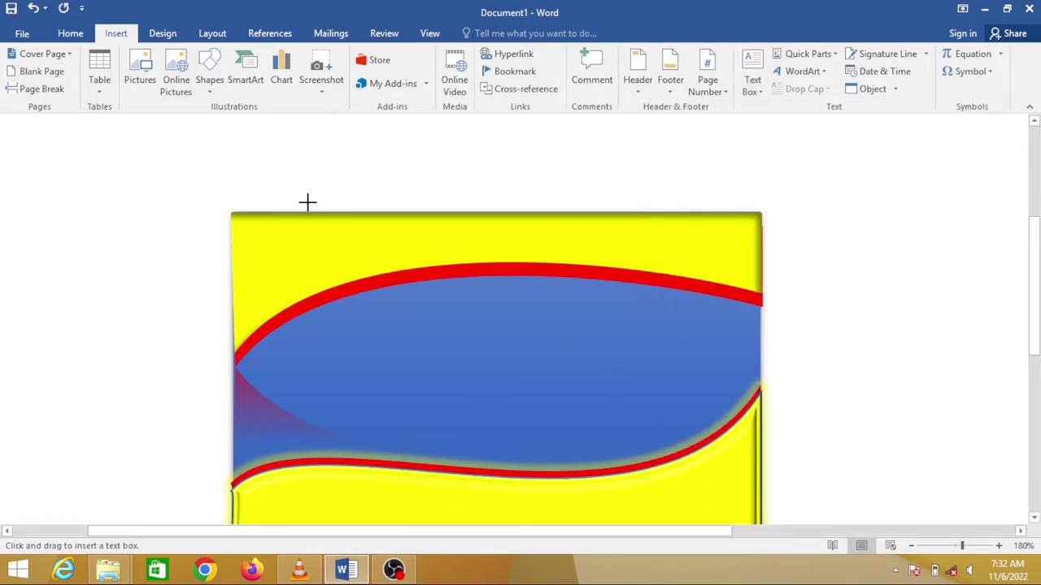
mouse_move(226, 142)
left_mouse_down()
mouse_move(391, 182)
mouse_move(563, 188)
left_mouse_up()
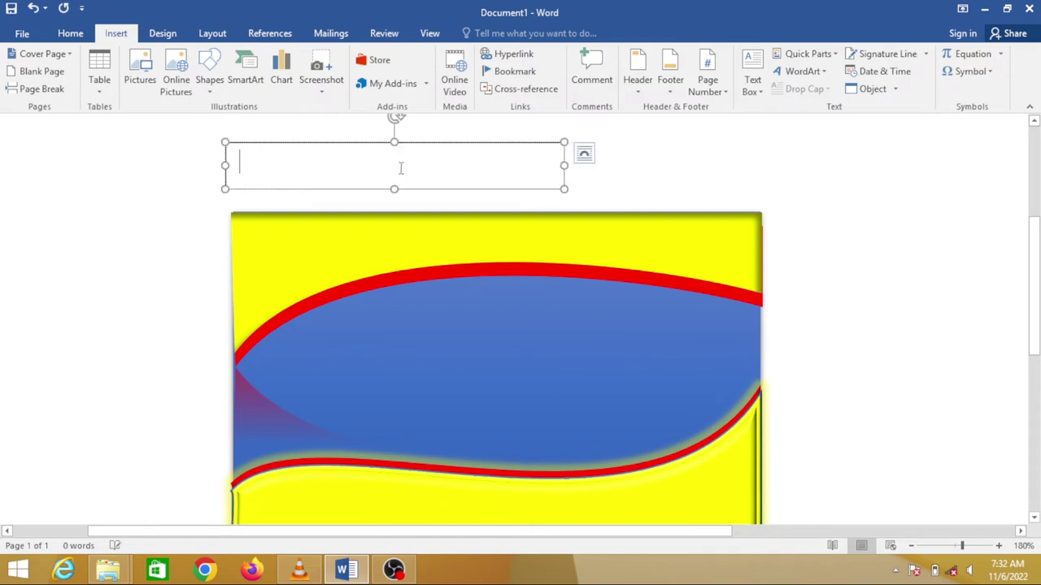
Type the title 'GOVT BOYS HIGH SCHOOL' inside the banner shape, fixing typos along the way.
left_click(744, 246)
type("G")
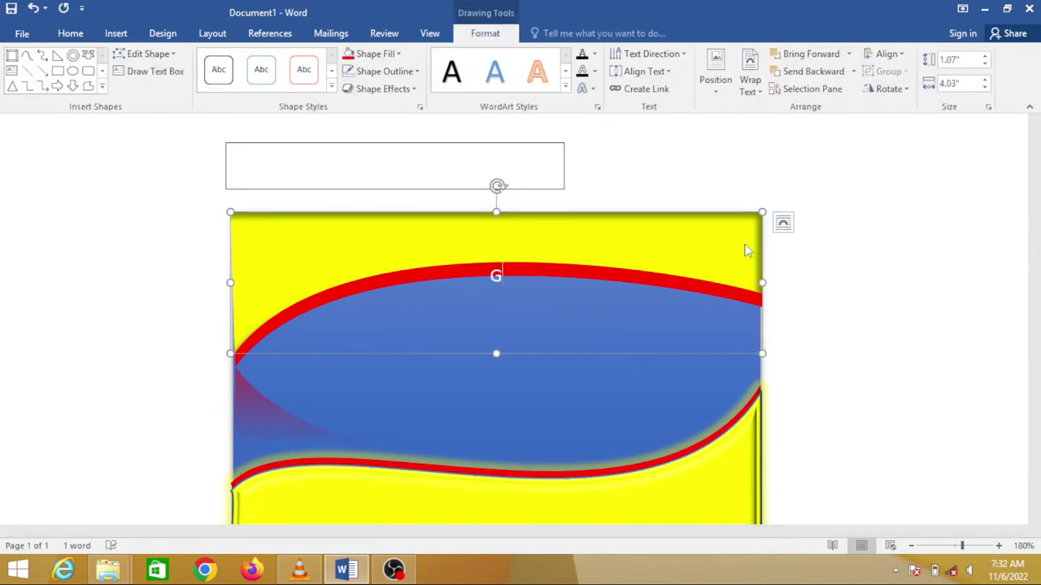
type("G")
key("BackSpace")
key("BackSpace")
type("GOVT")
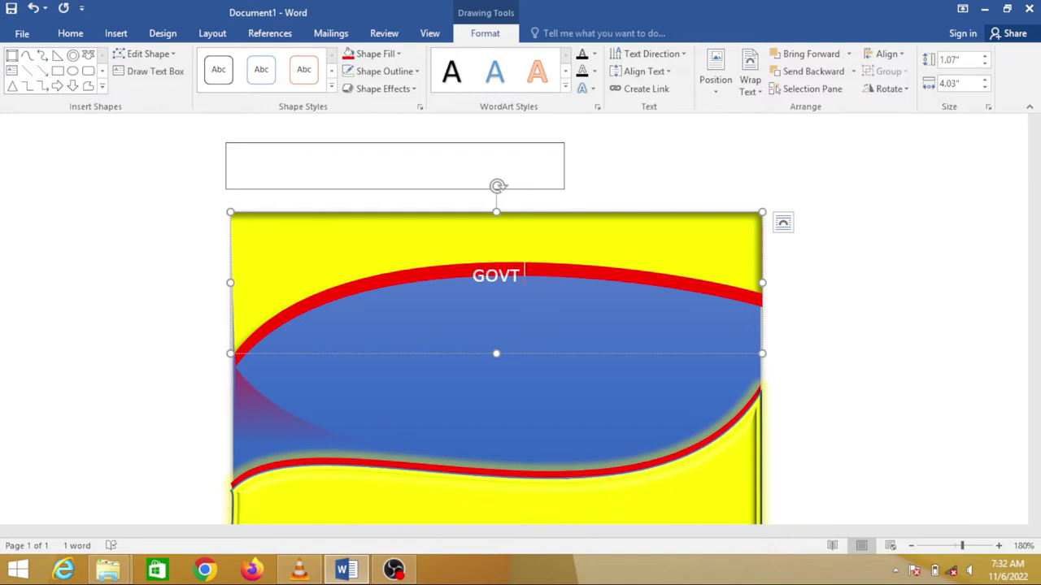
type("BO")
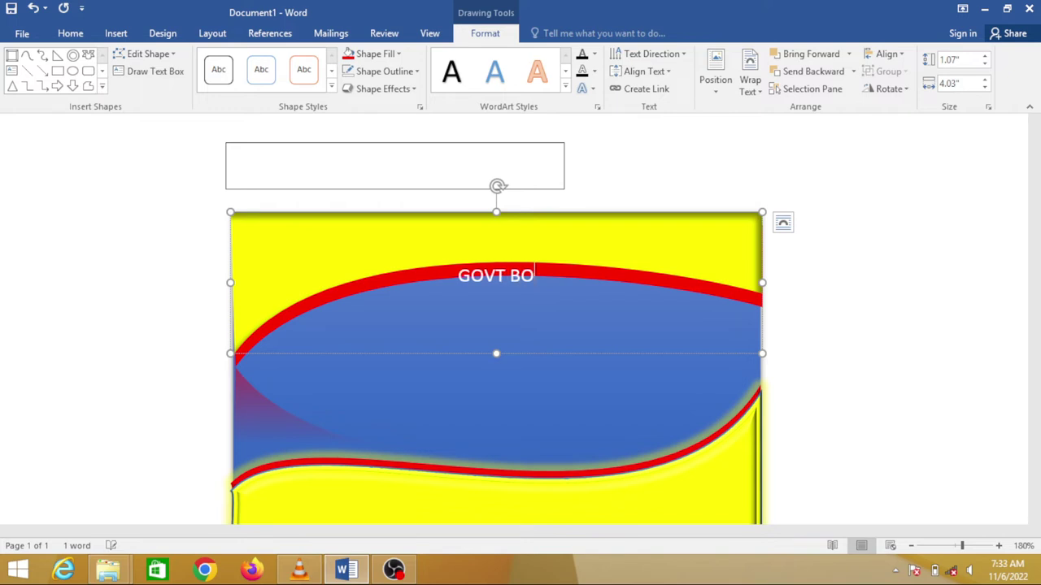
type("Y")
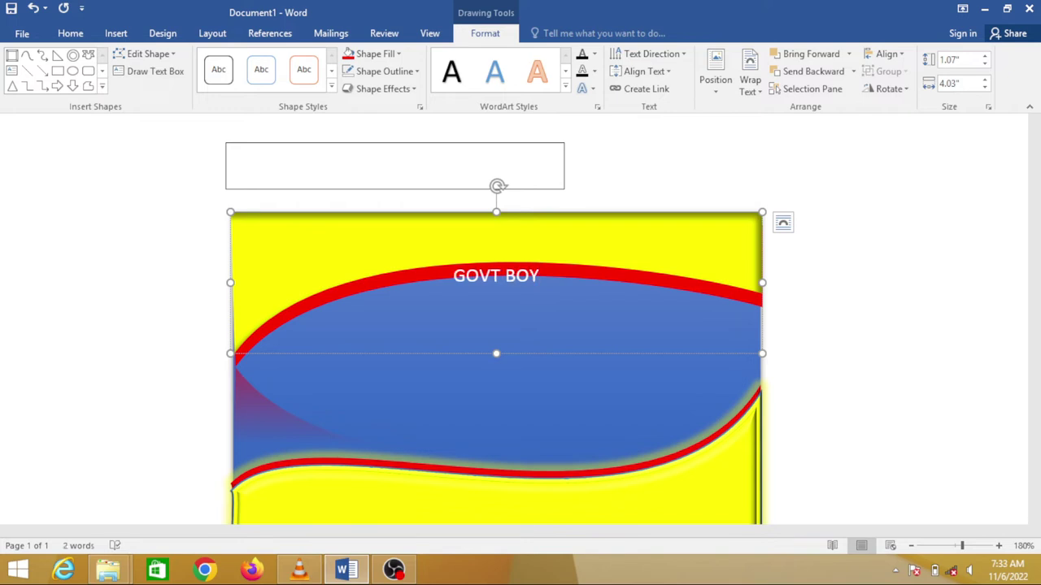
type("S")
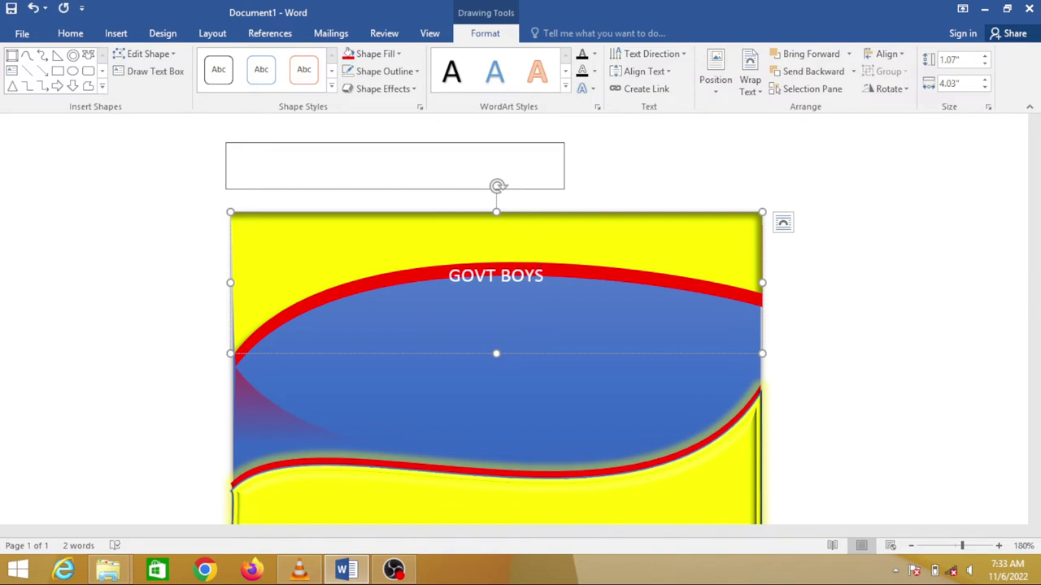
type(" HIGH C")
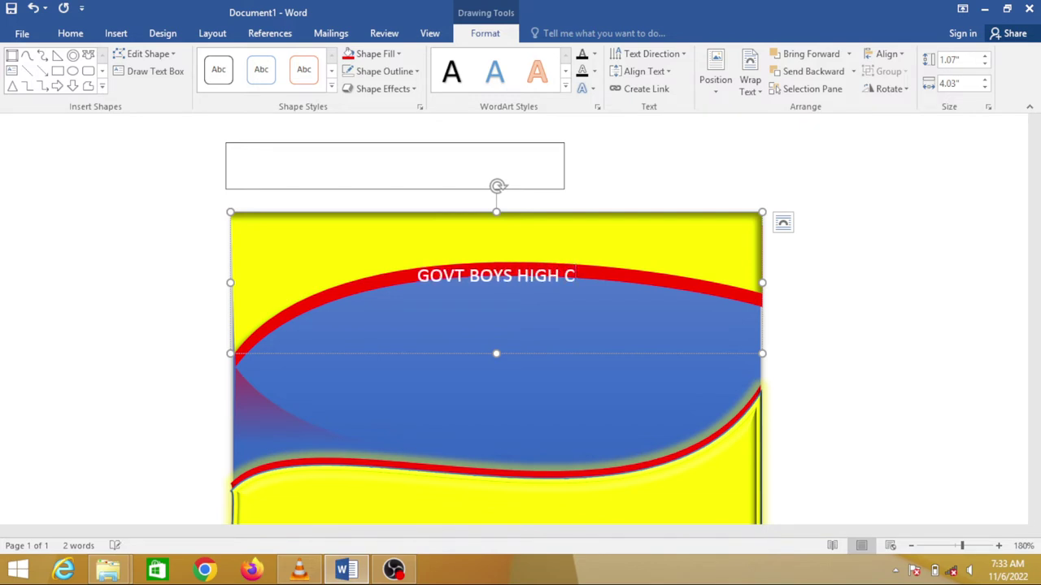
key("BackSpace")
type("SCHOO")
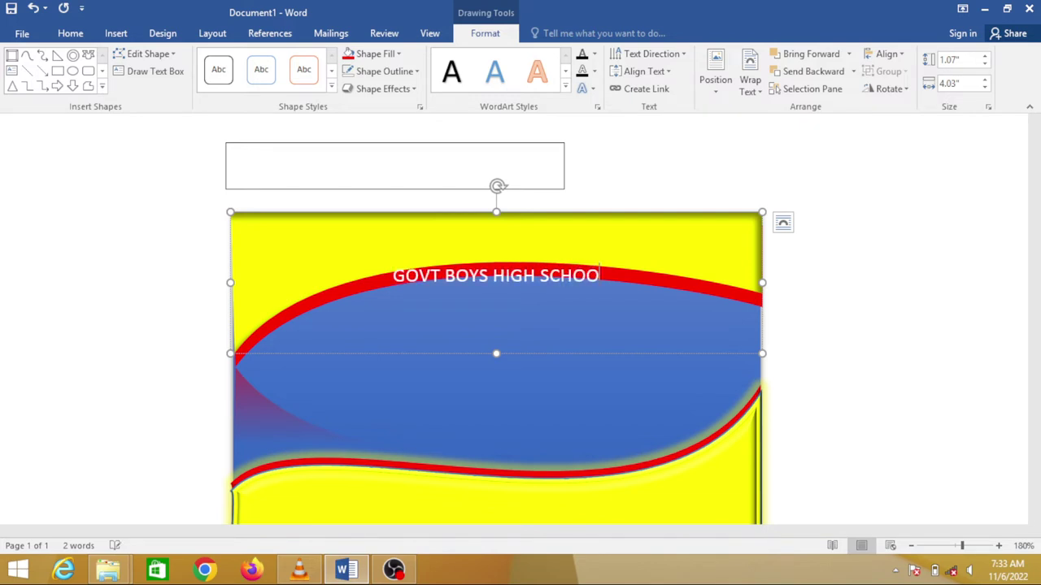
type("L")
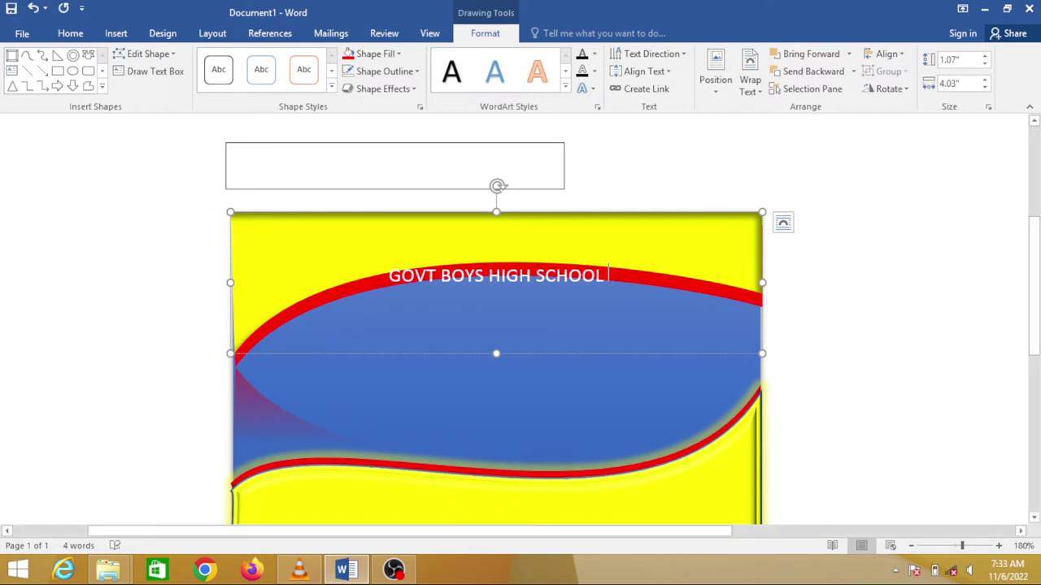
Push the banner title down one line and indent it with a tab.
left_click_drag(607, 275, 385, 278)
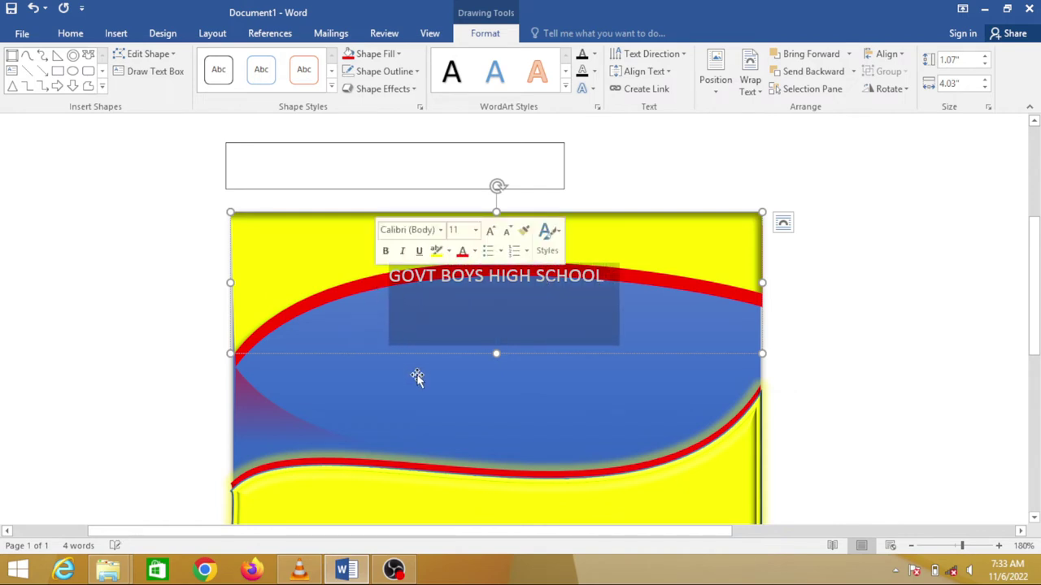
left_click(413, 280)
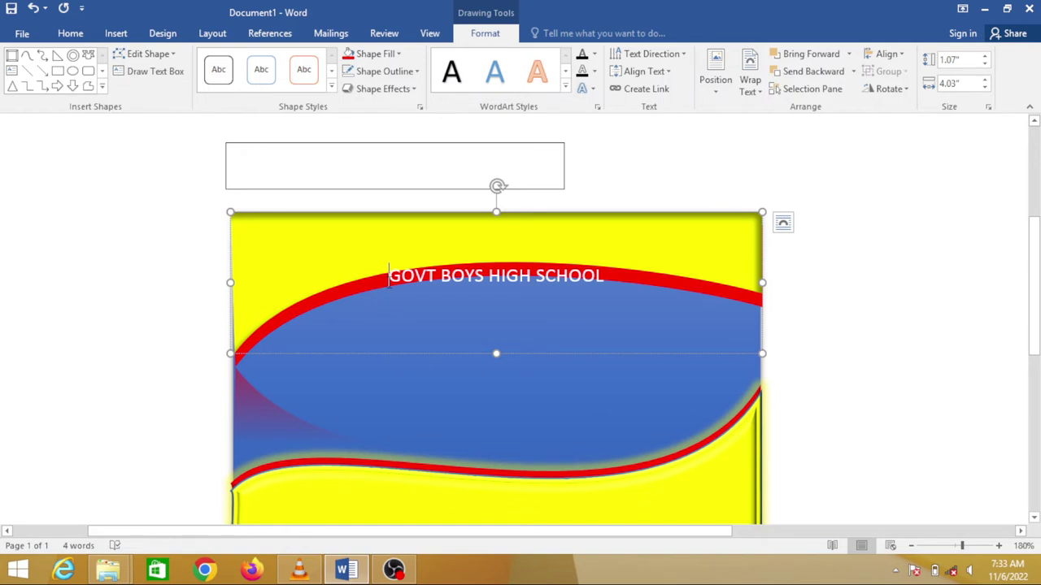
key("Return")
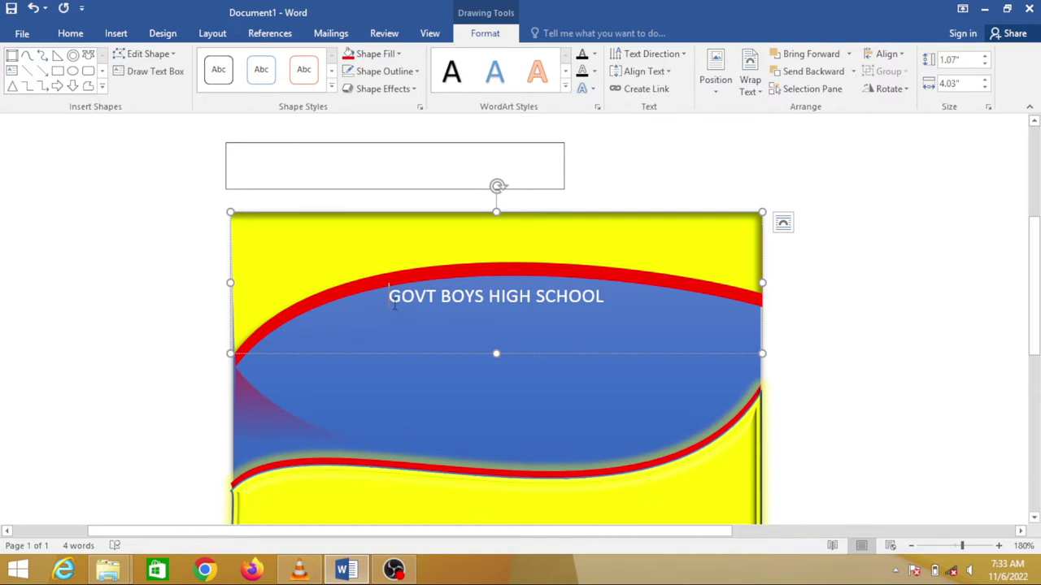
key("Tab")
key("Tab")
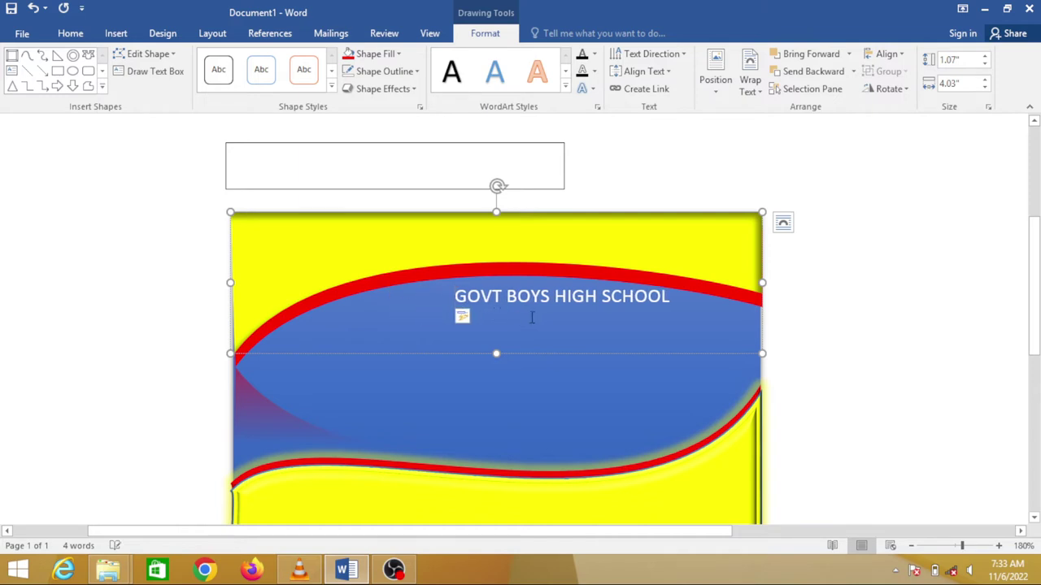
Make the title bold and set it in the Algerian font.
left_click_drag(662, 303, 454, 297)
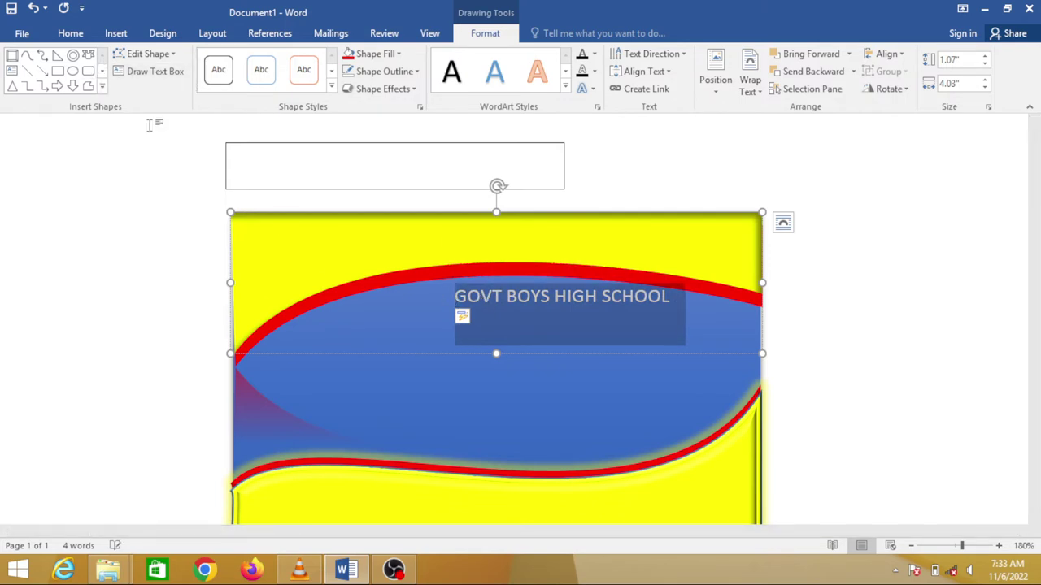
key("ctrl+b")
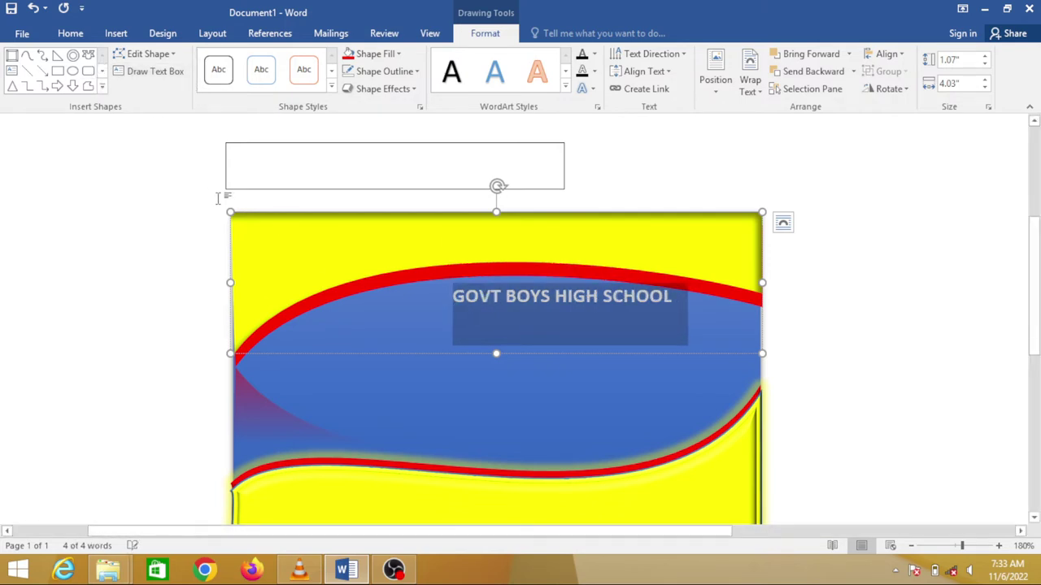
left_click(72, 34)
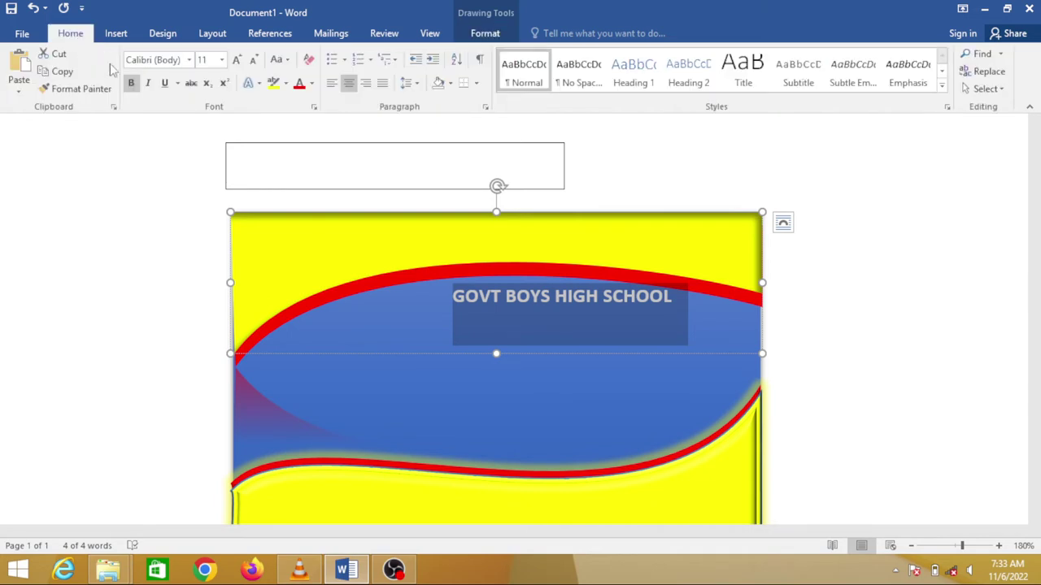
left_click(132, 84)
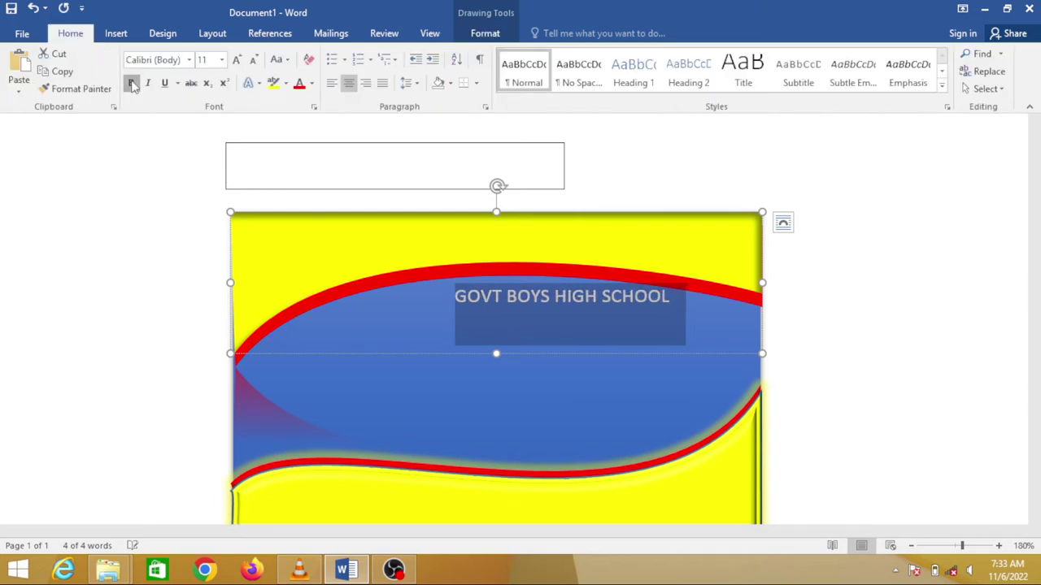
left_click(189, 59)
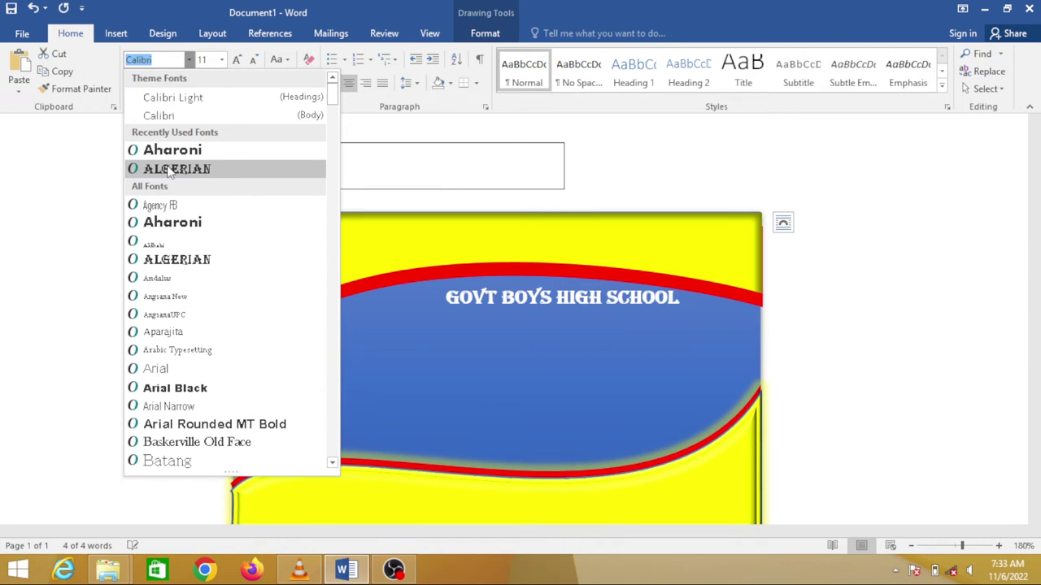
left_click(173, 260)
left_click(669, 332)
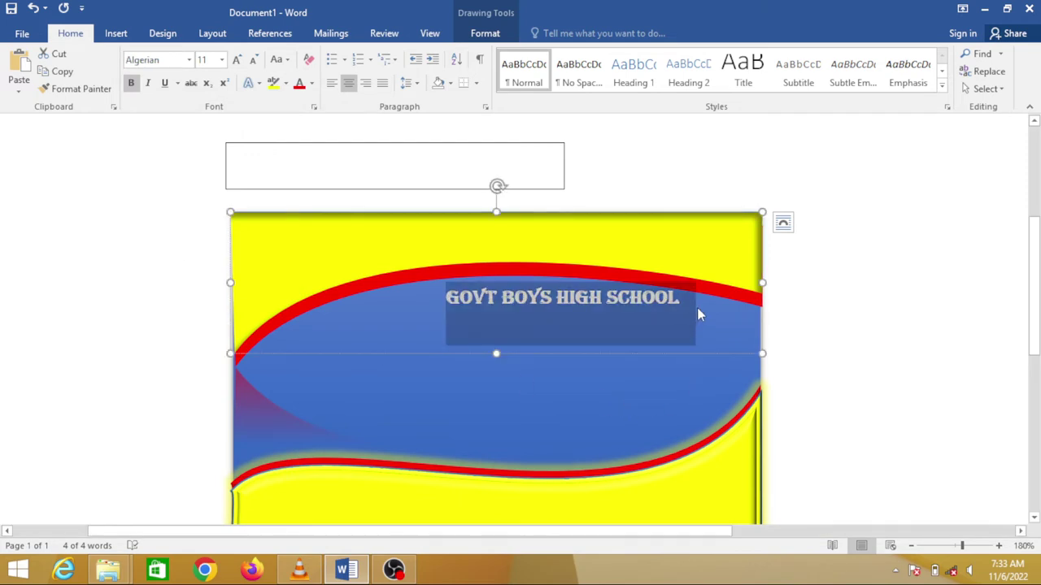
left_click(695, 314)
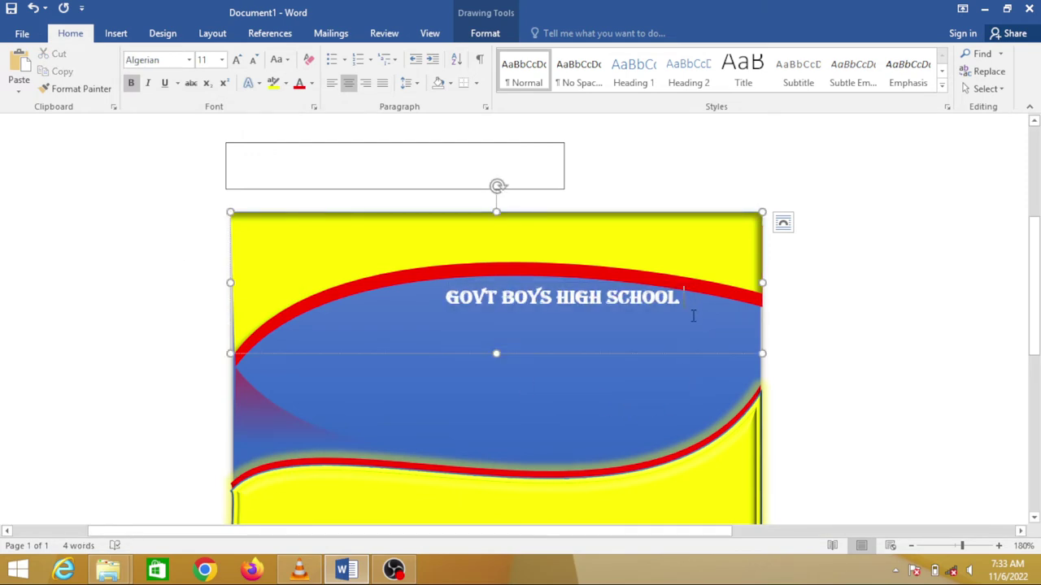
Reposition the title with extra lines, tabs and centre alignment so it sits in the blue band.
key("Return")
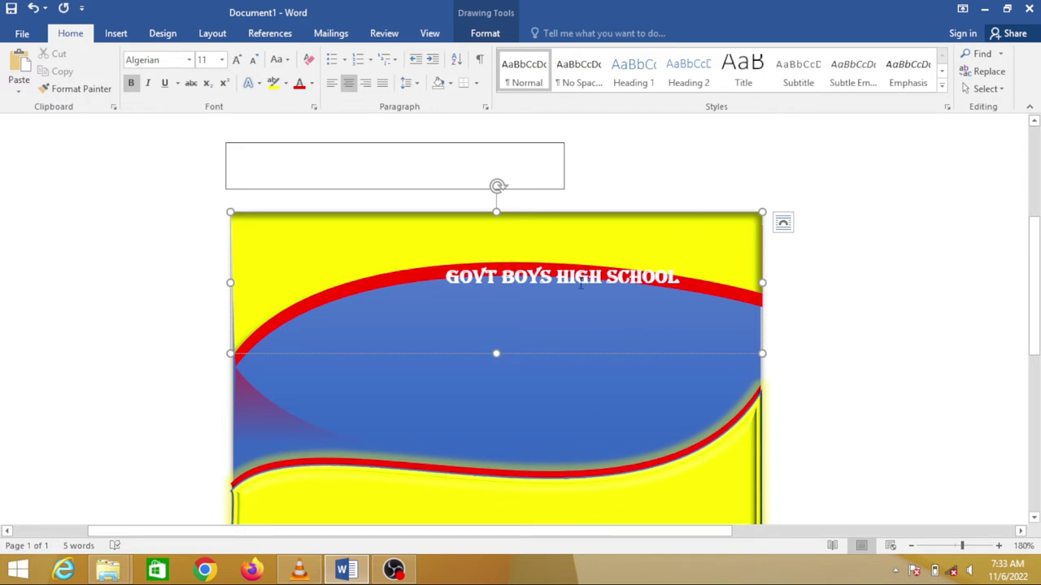
left_click(447, 281)
key("Tab")
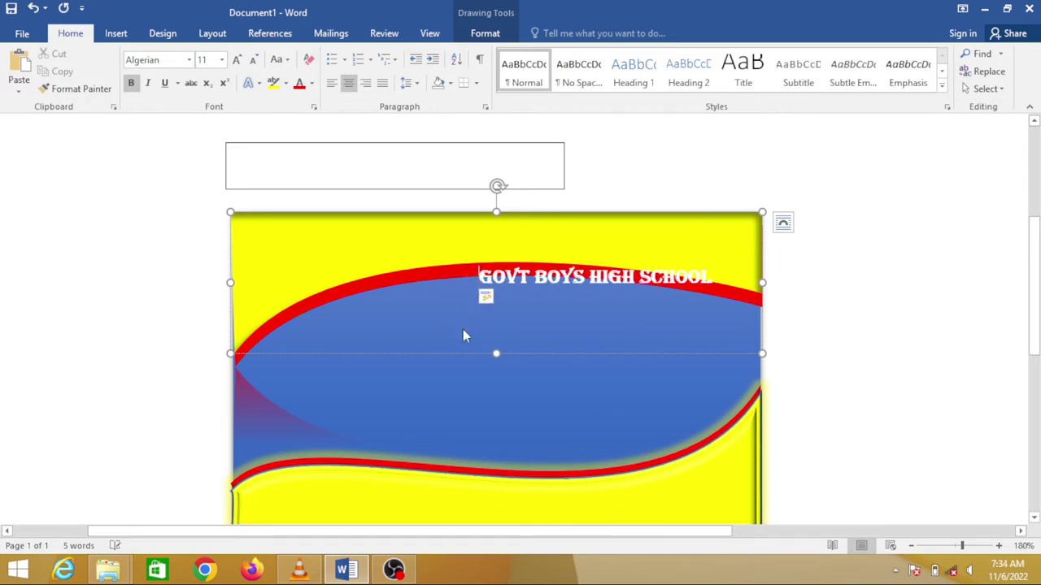
key("Return")
key("Tab")
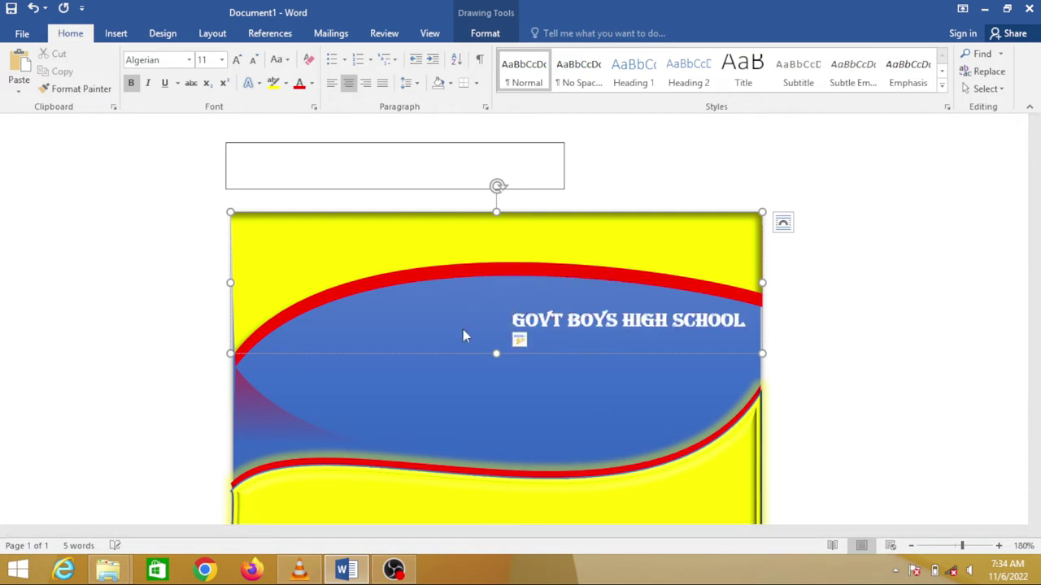
key("BackSpace")
key("BackSpace")
key("BackSpace")
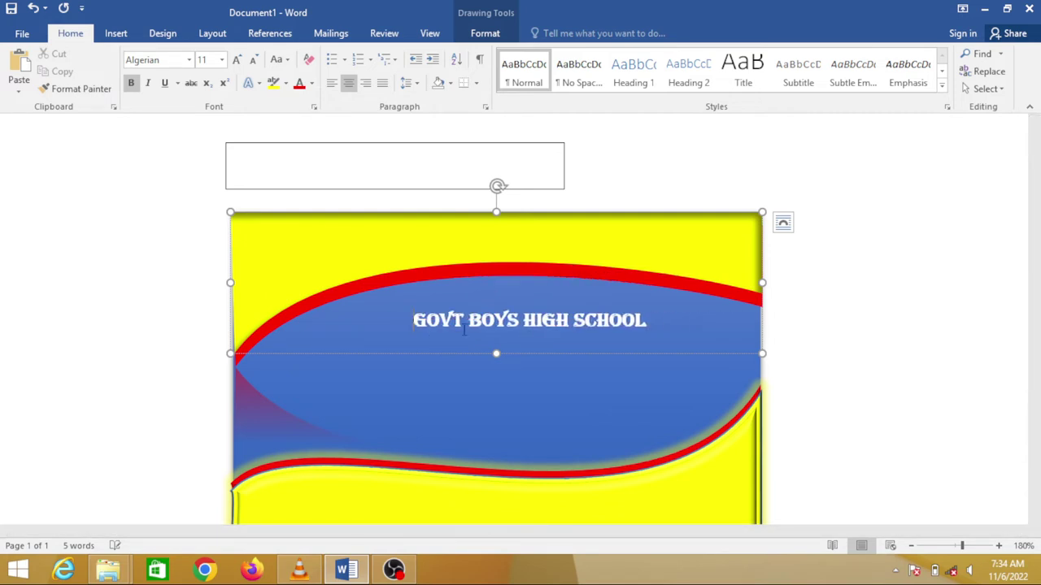
key("BackSpace")
key("ctrl+l")
key("BackSpace")
key("Tab")
key("Tab")
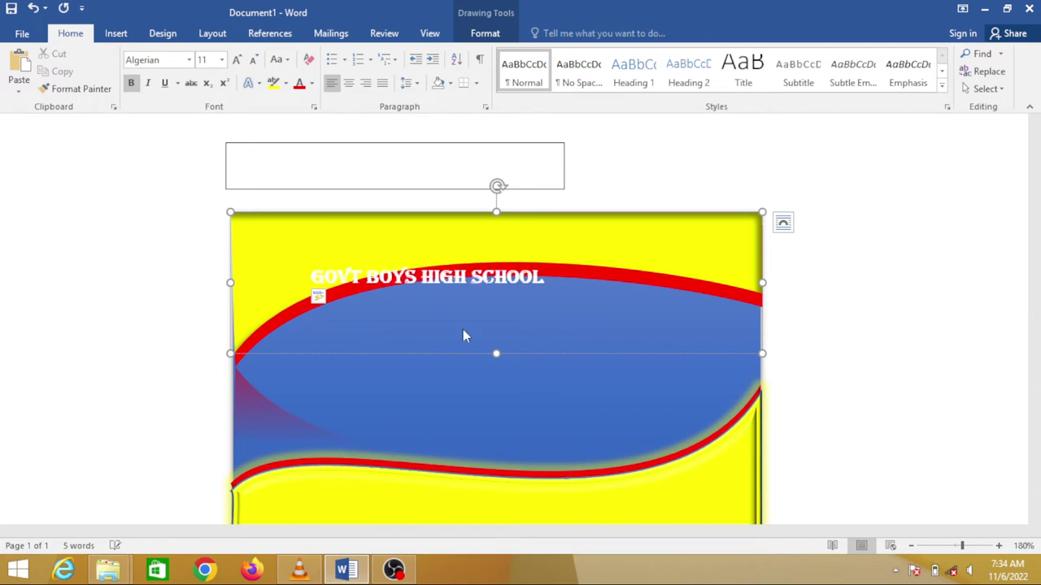
key("ctrl+e")
key("Return")
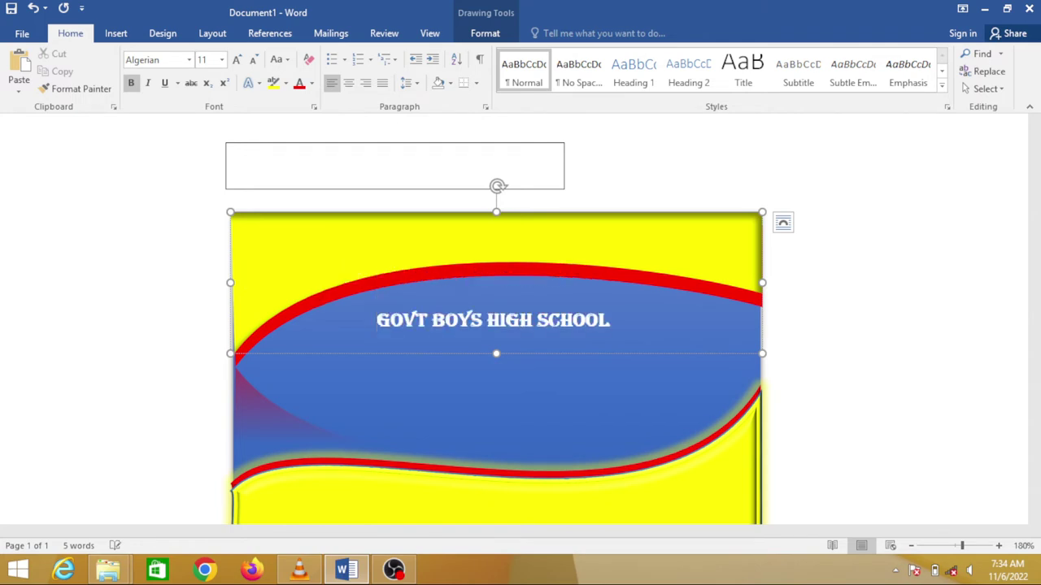
key("Tab")
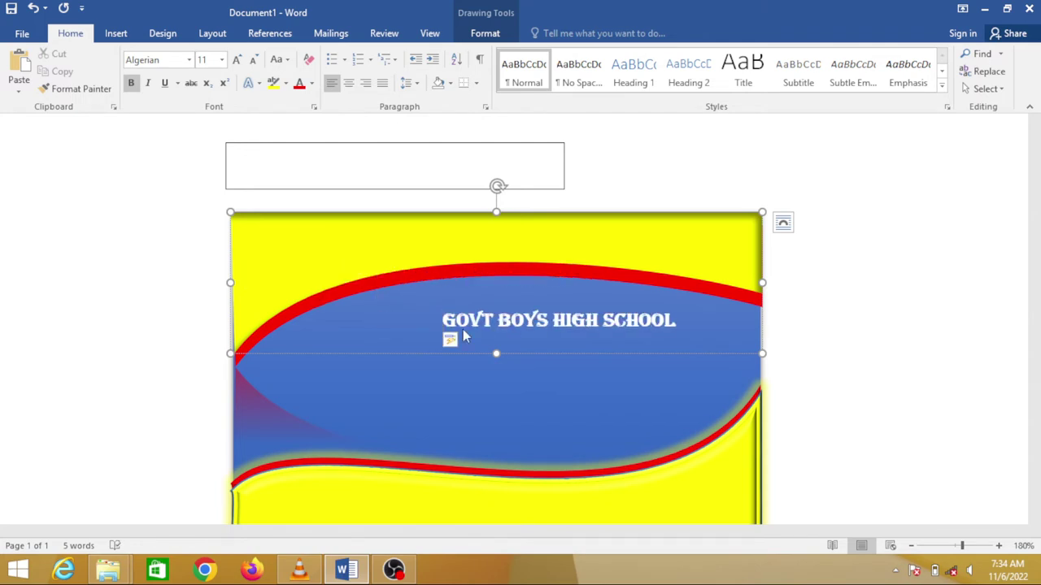
Remove the title's extra indent, then type the student's name into the empty text box.
key("BackSpace")
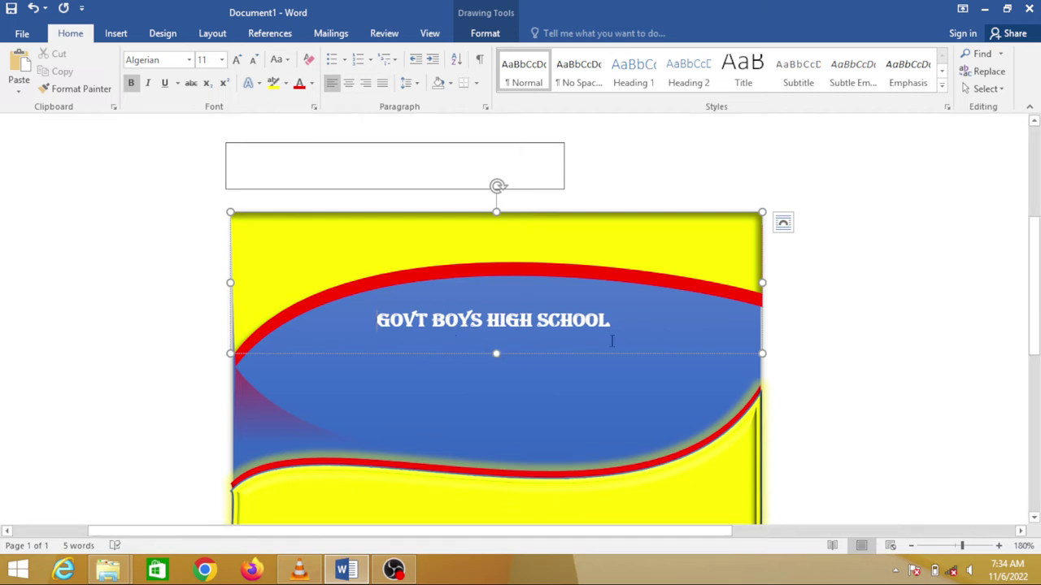
left_click(617, 327)
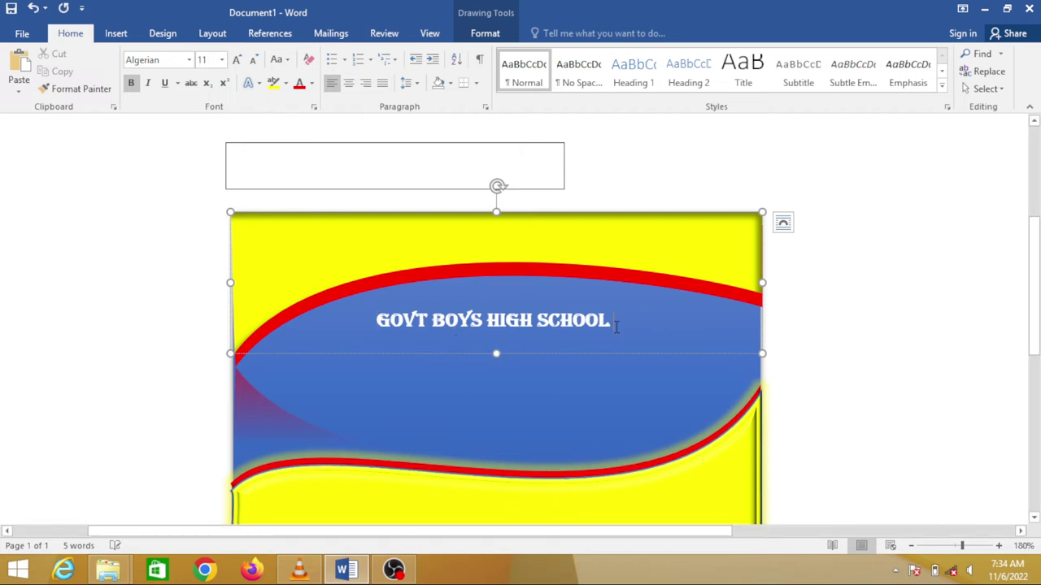
left_click(342, 164)
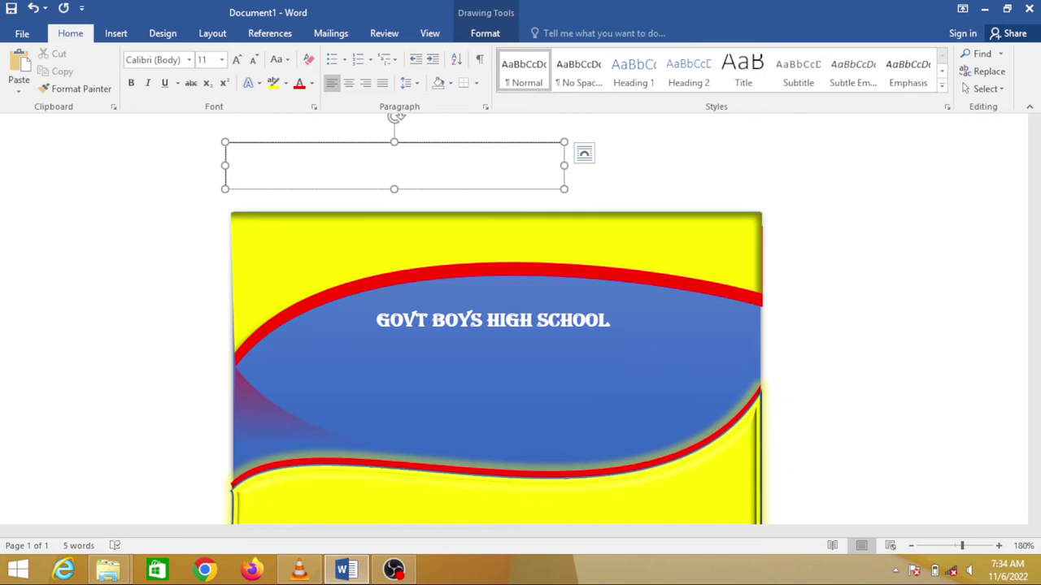
type("na")
type("deem")
key("BackSpace")
key("BackSpace")
key("BackSpace")
key("BackSpace")
key("BackSpace")
key("BackSpace")
type("KA")
type("MR")
key("BackSpace")
key("BackSpace")
key("BackSpace")
key("BackSpace")
type("AH")
type("MAD ")
type("KHAN")
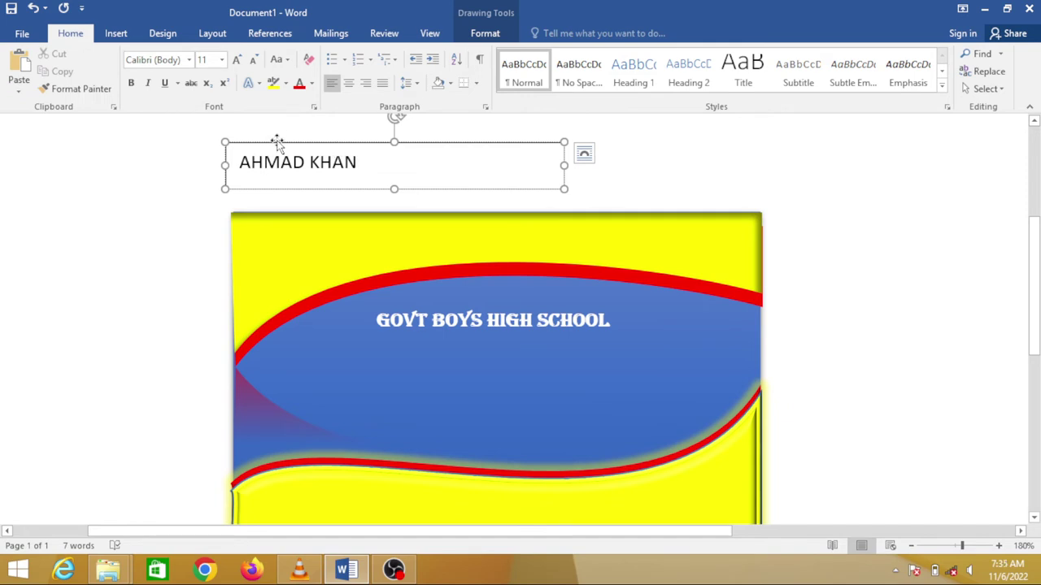
Move the name box onto the blue band under the title and make it taller.
left_click_drag(277, 142, 340, 343)
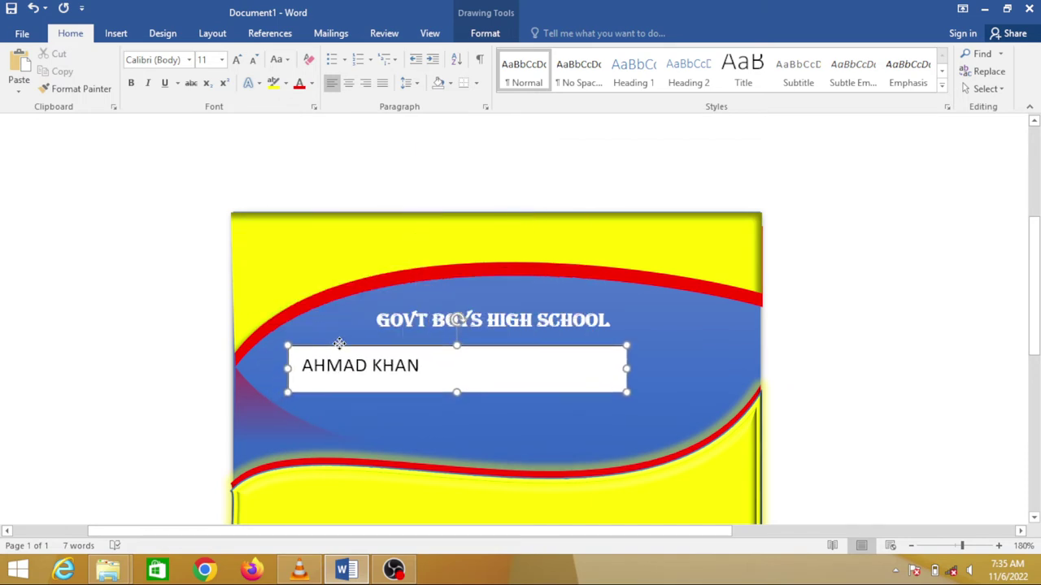
left_click_drag(340, 343, 356, 338)
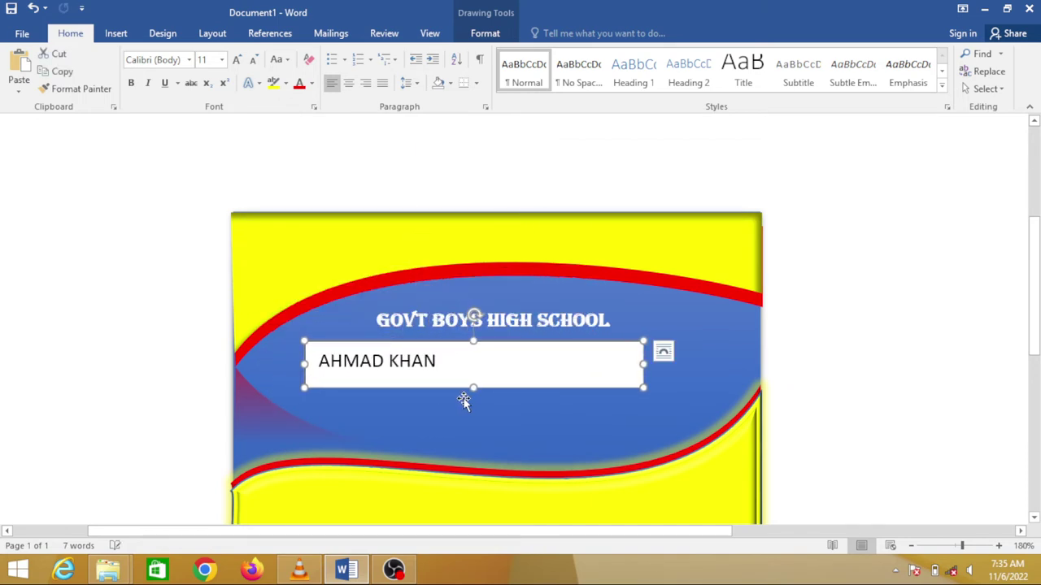
left_click_drag(472, 388, 473, 444)
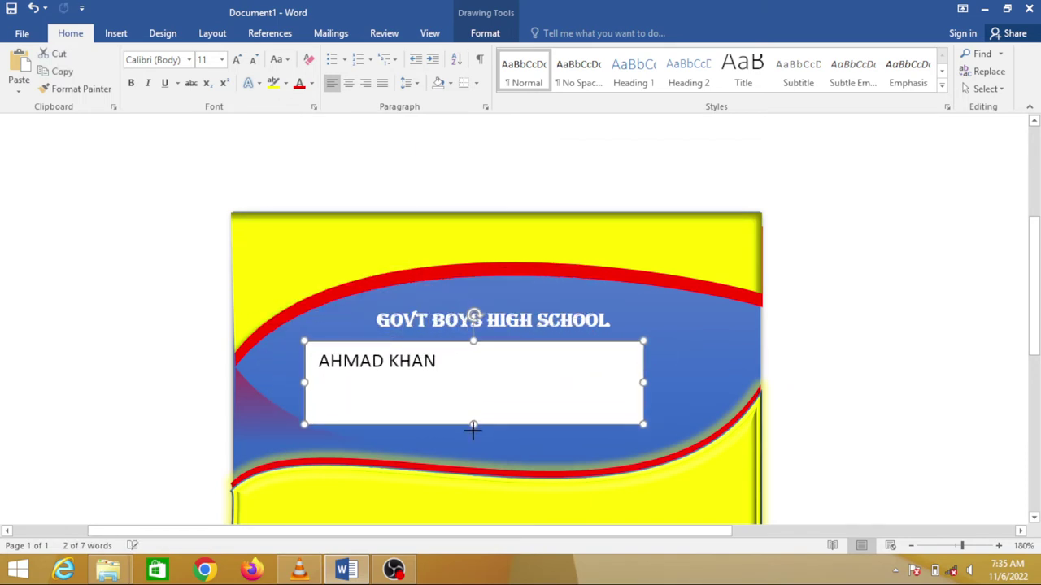
Add an 'F/NAME:' line below the name, followed by a new empty line.
left_click(449, 370)
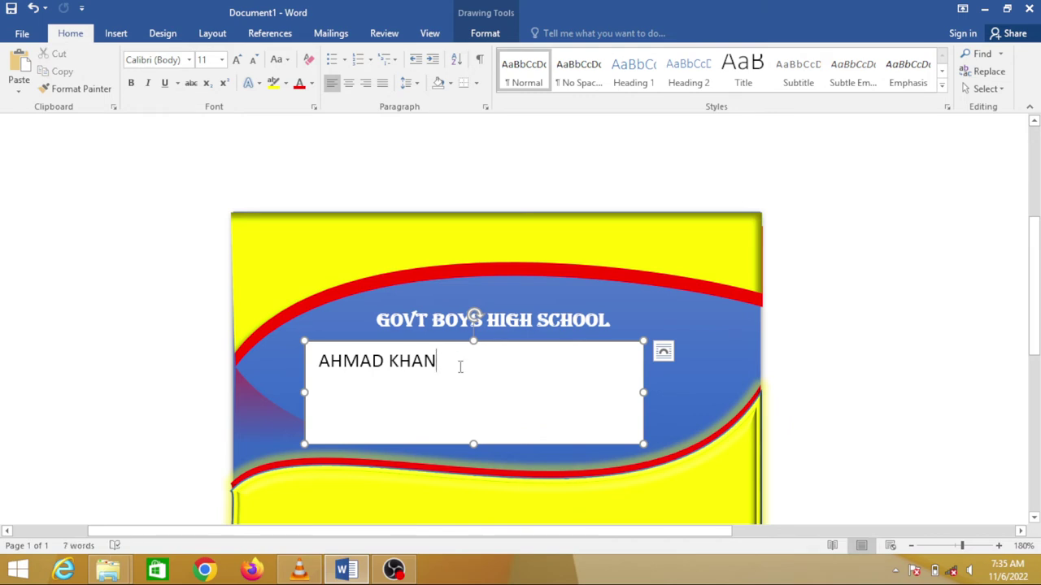
key("Return")
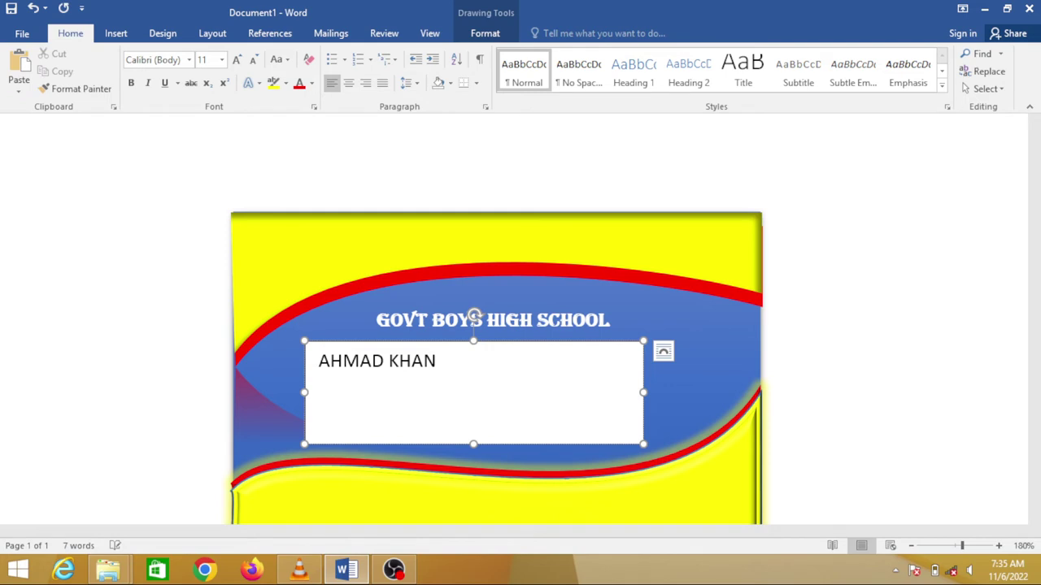
type("F")
type("/")
type("NAME")
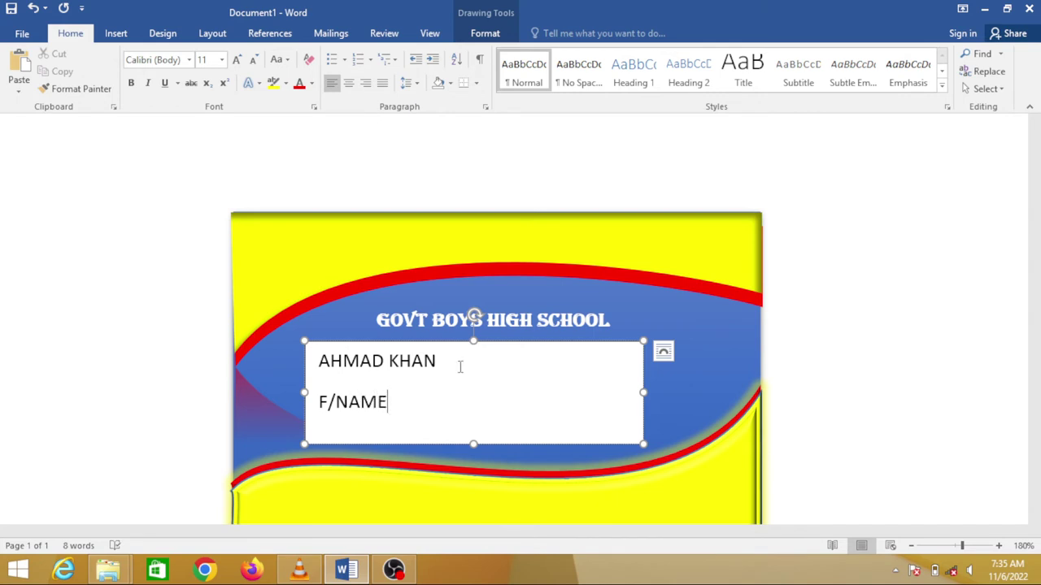
type(":")
key("Return")
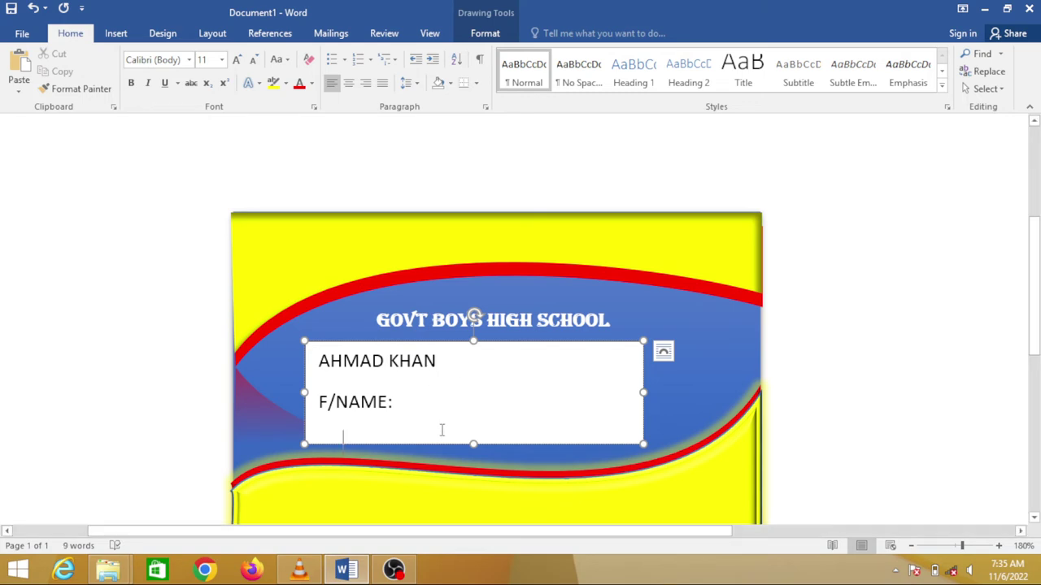
Apply No Spacing to the box lines and add 'DATE OF BIRTH :' with an underline blank.
left_click_drag(319, 361, 441, 429)
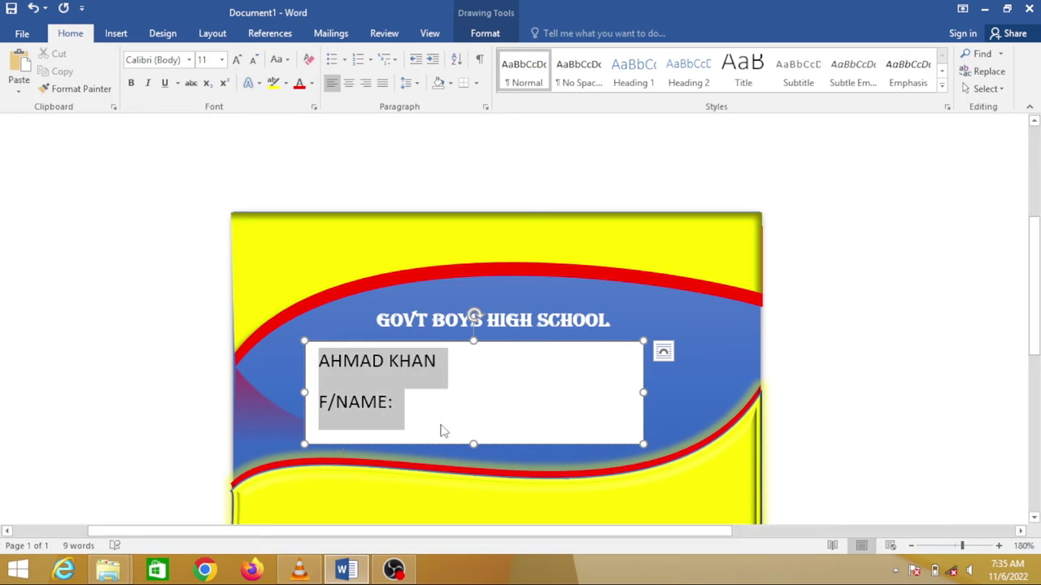
left_click(576, 81)
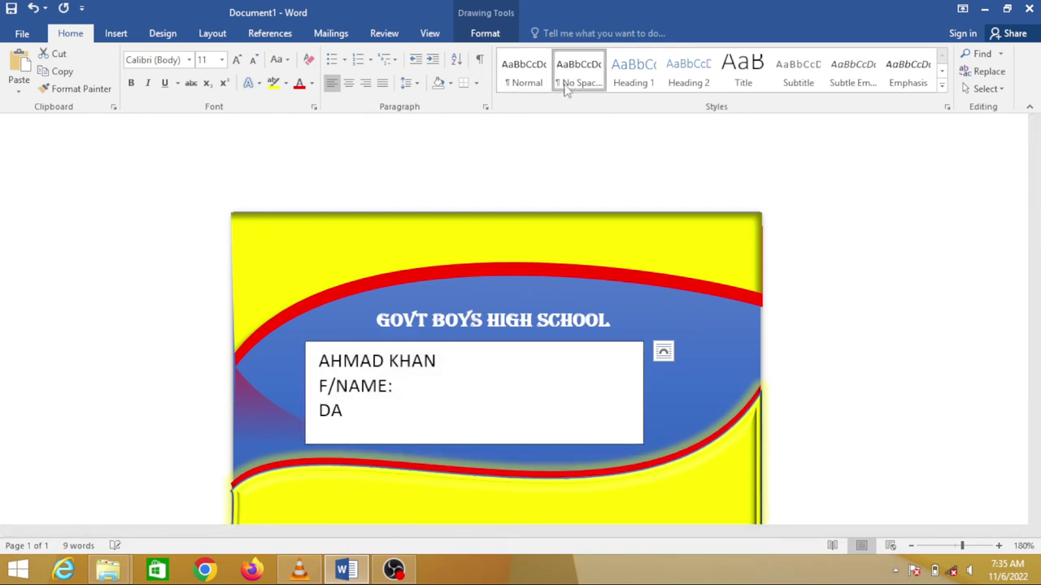
left_click(369, 409)
type("TE")
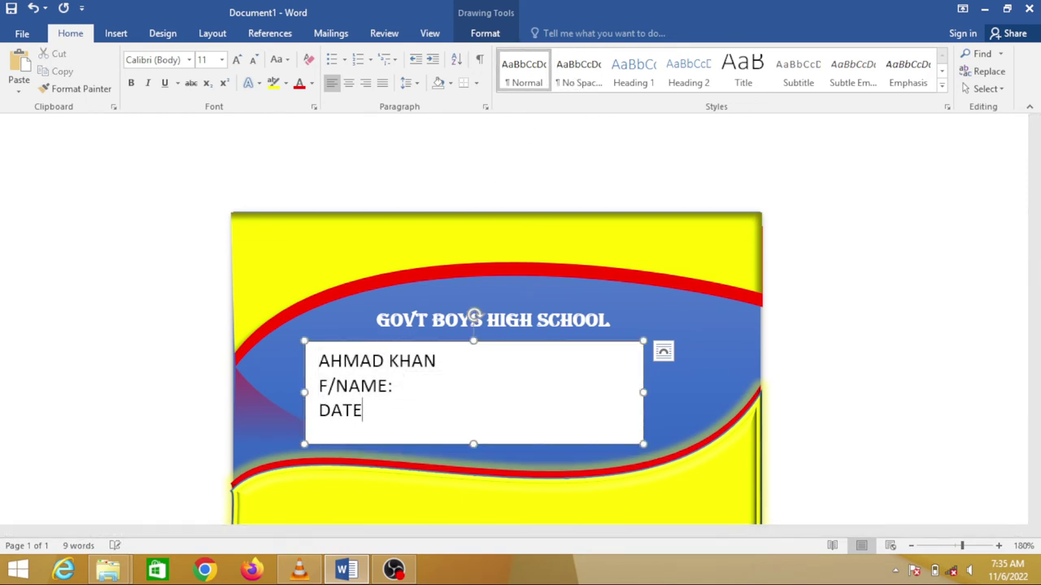
type(" OF BIR")
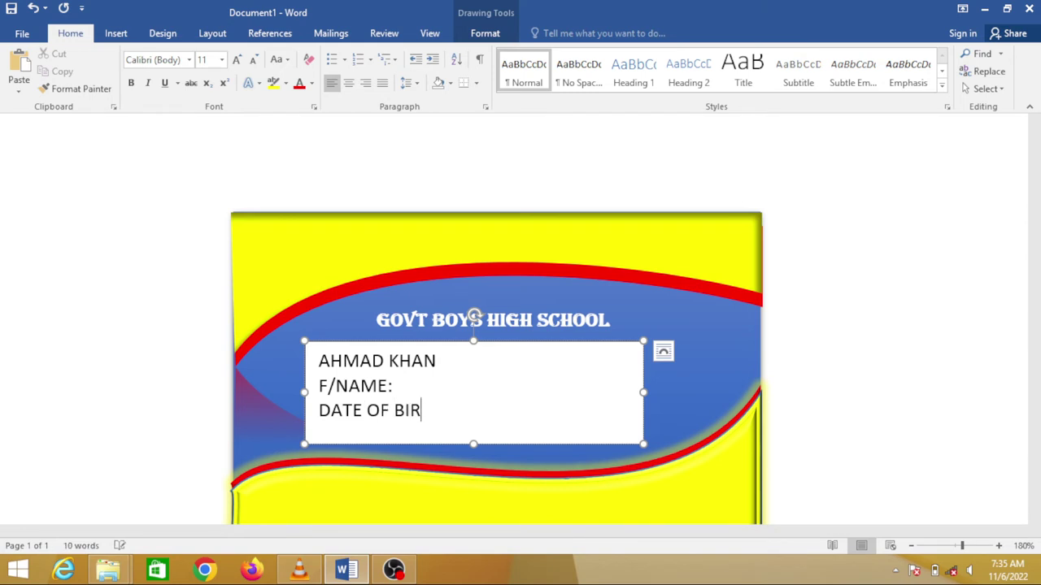
type("TH")
type(" :")
type("____")
type("___            ")
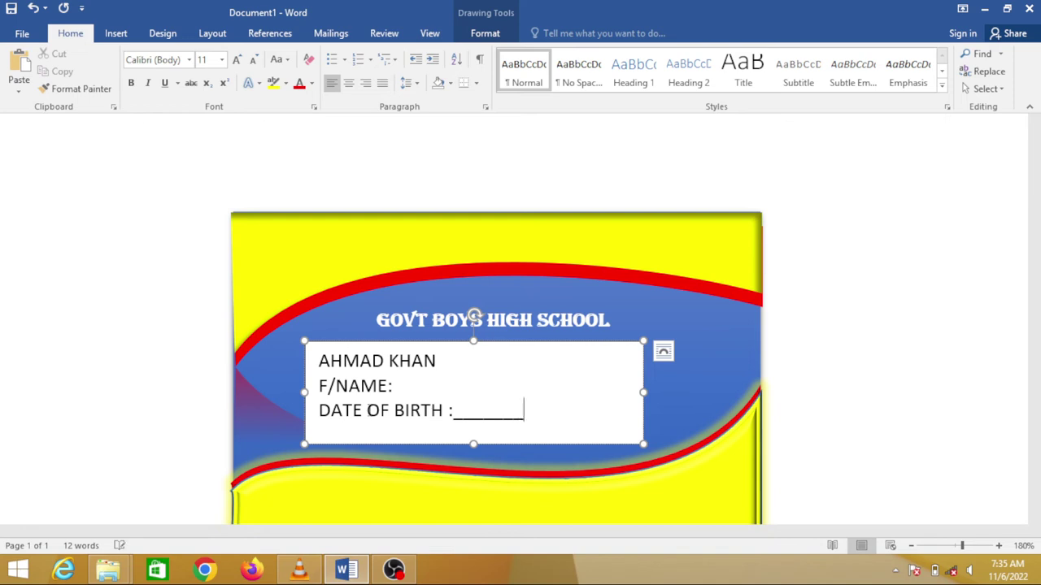
type("C")
type("L")
key("BackSpace")
key("BackSpace")
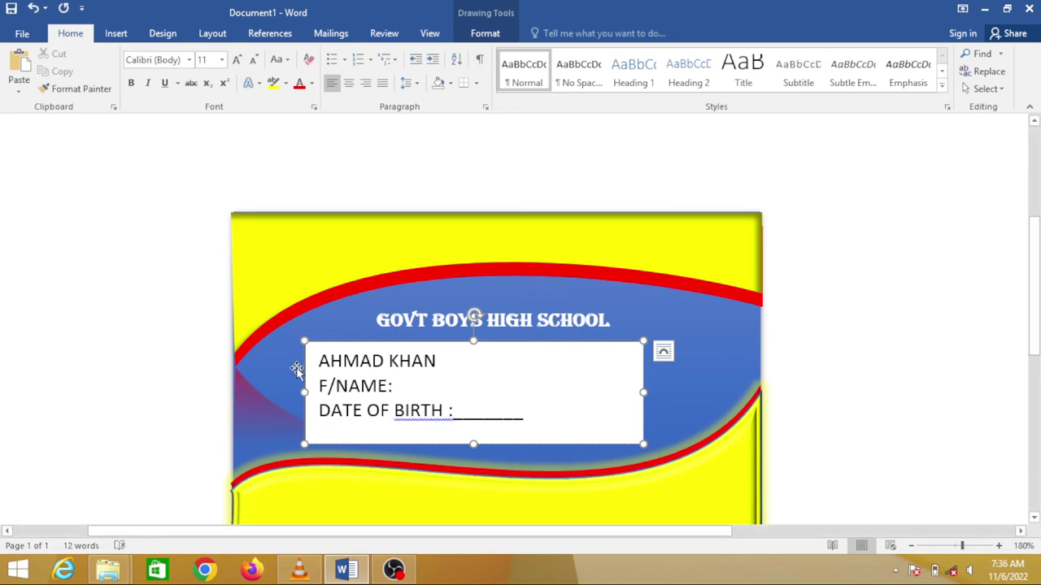
Enlarge the text box slightly and add a 'CLASS:' line below the date of birth.
mouse_move(319, 360)
left_mouse_down()
mouse_move(431, 410)
mouse_move(523, 416)
left_mouse_up()
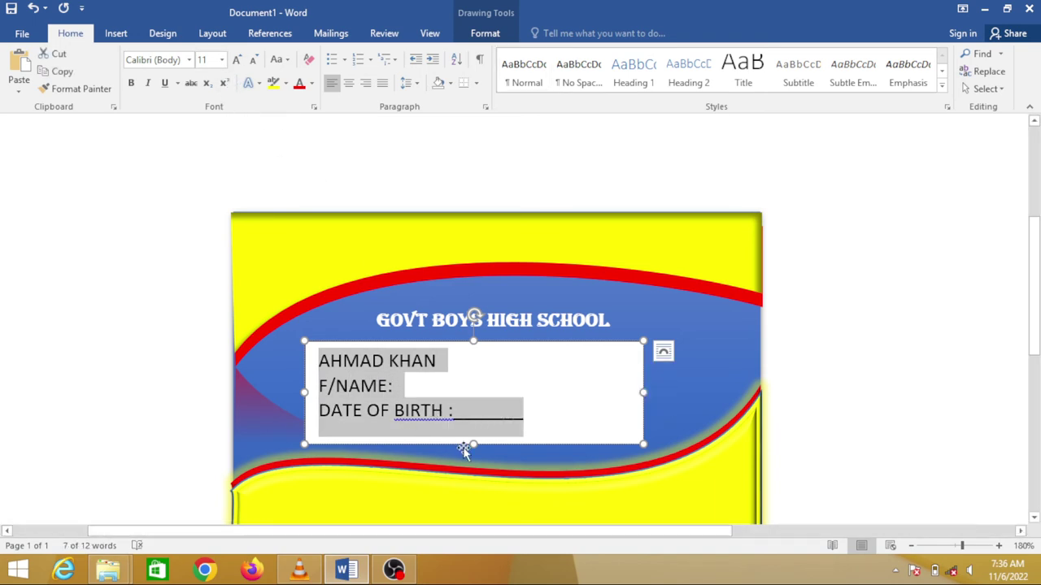
left_click_drag(473, 444, 473, 458)
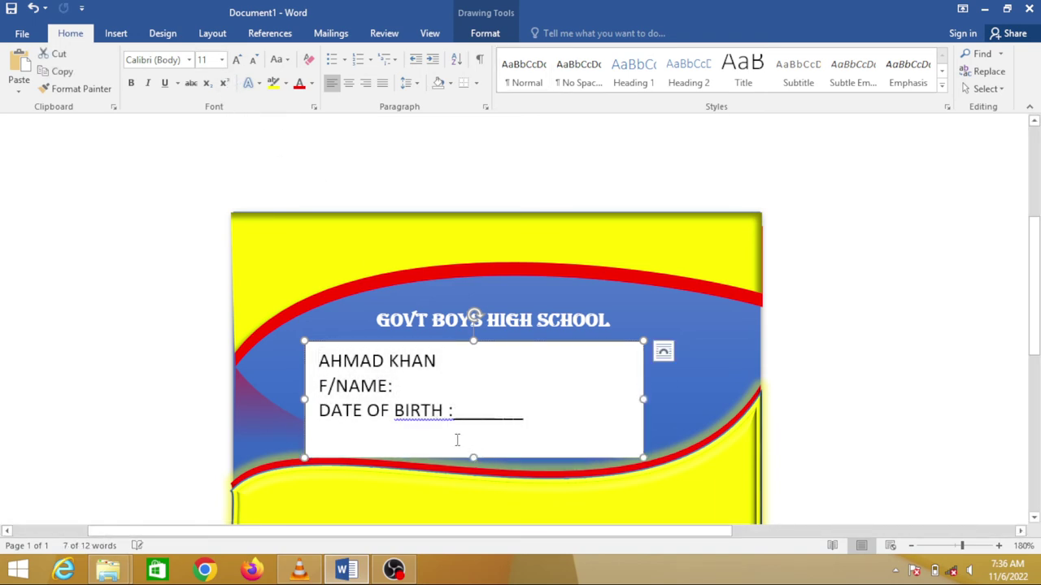
left_click(539, 419)
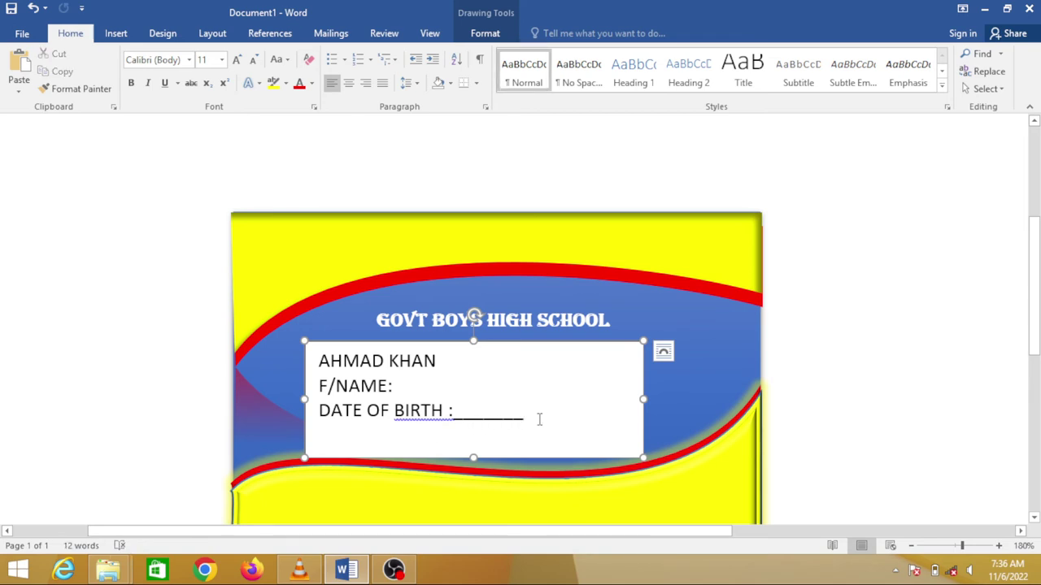
key("Return")
type("C")
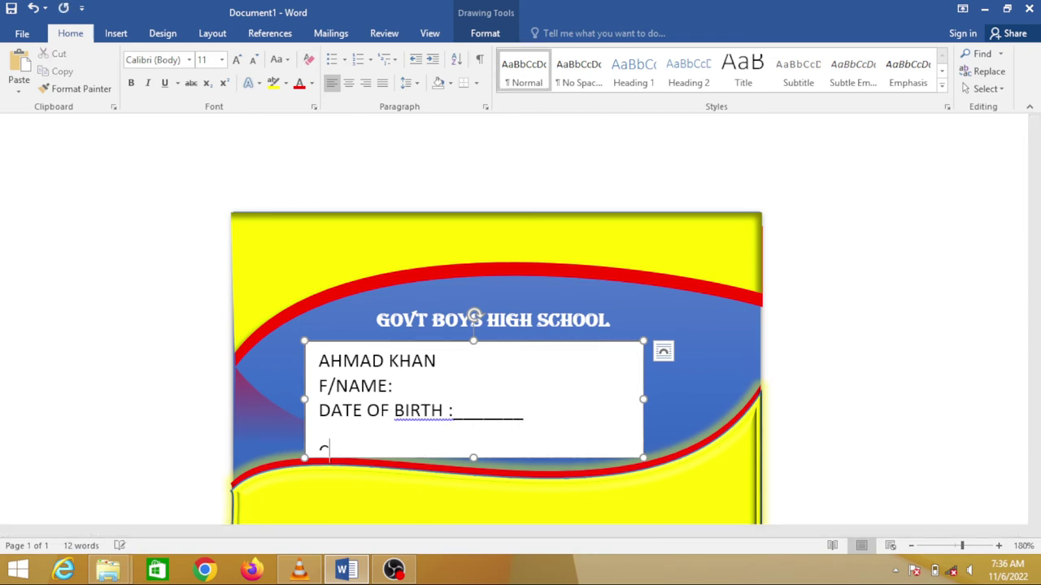
type("LASS")
type(":")
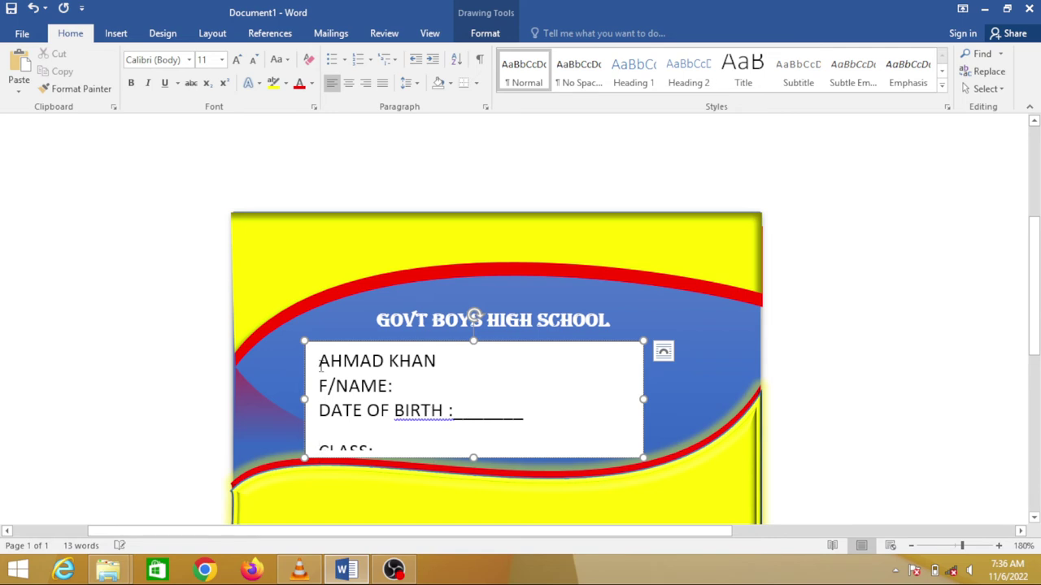
Apply No Spacing to all box lines so CLASS sits under DATE OF BIRTH, and nudge the box.
mouse_move(320, 363)
left_mouse_down()
mouse_move(405, 431)
mouse_move(504, 463)
left_mouse_up()
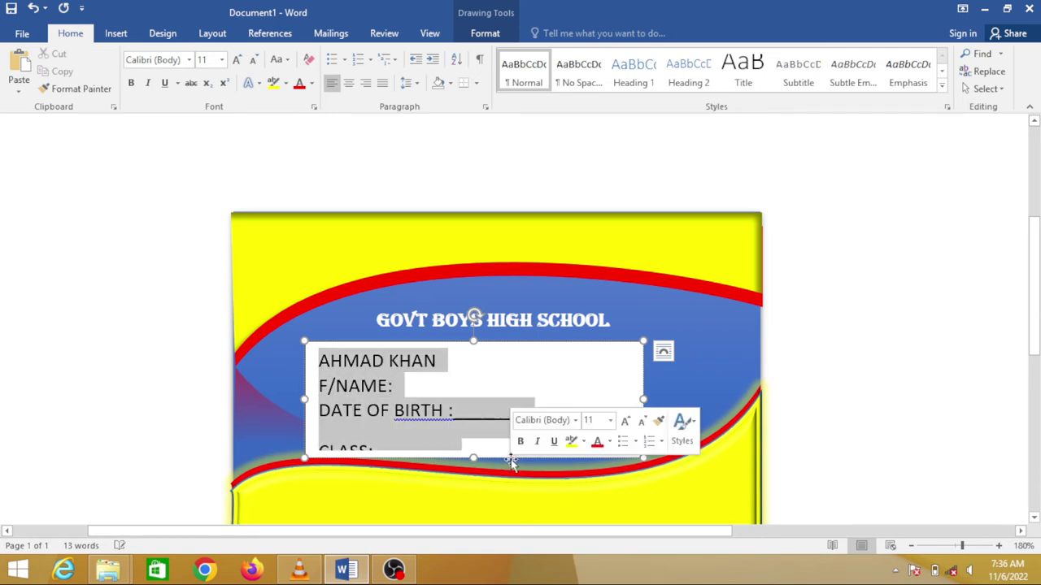
left_click(576, 84)
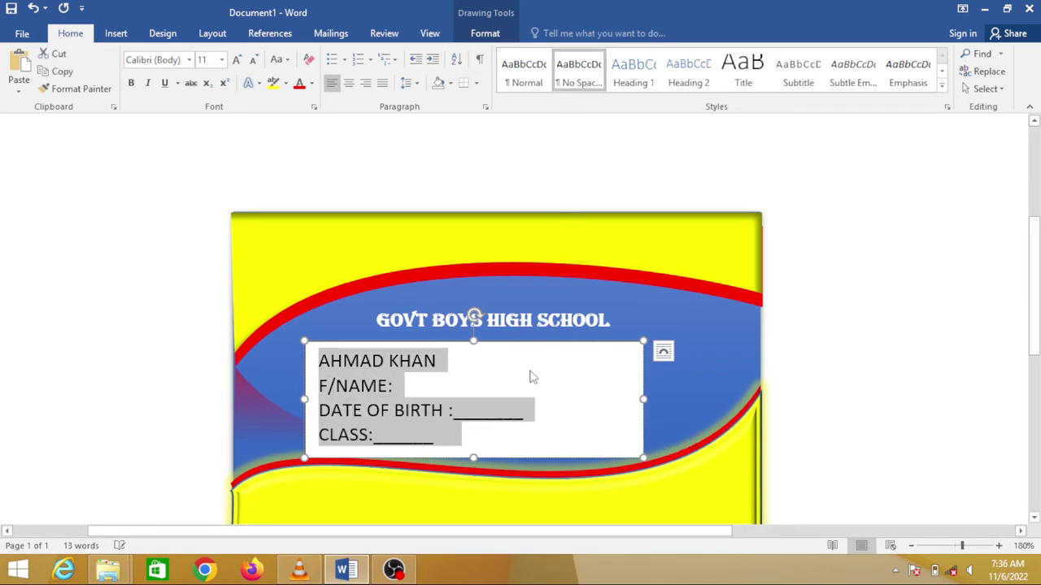
left_click(448, 435)
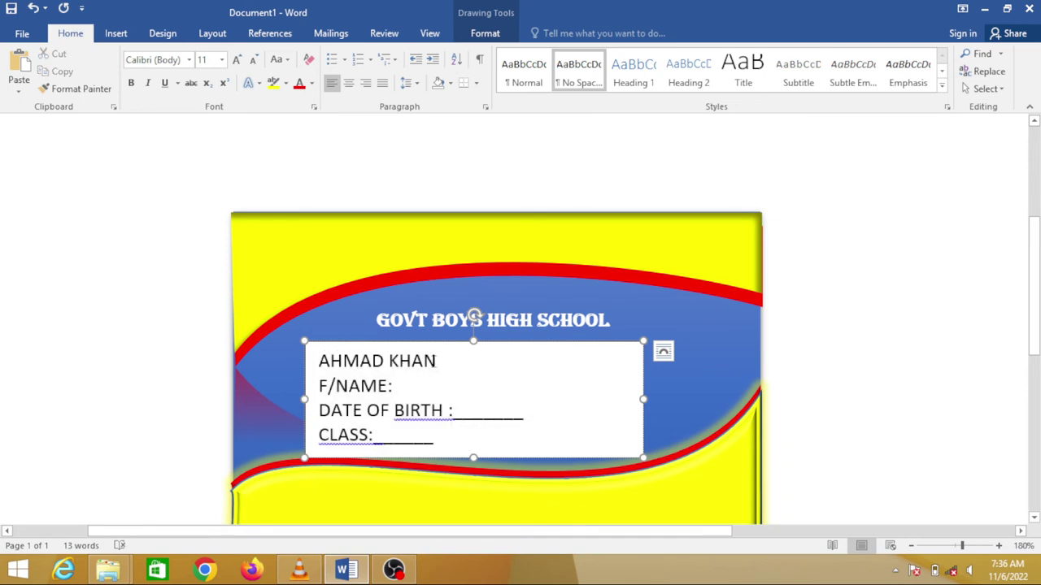
left_click_drag(447, 342, 450, 332)
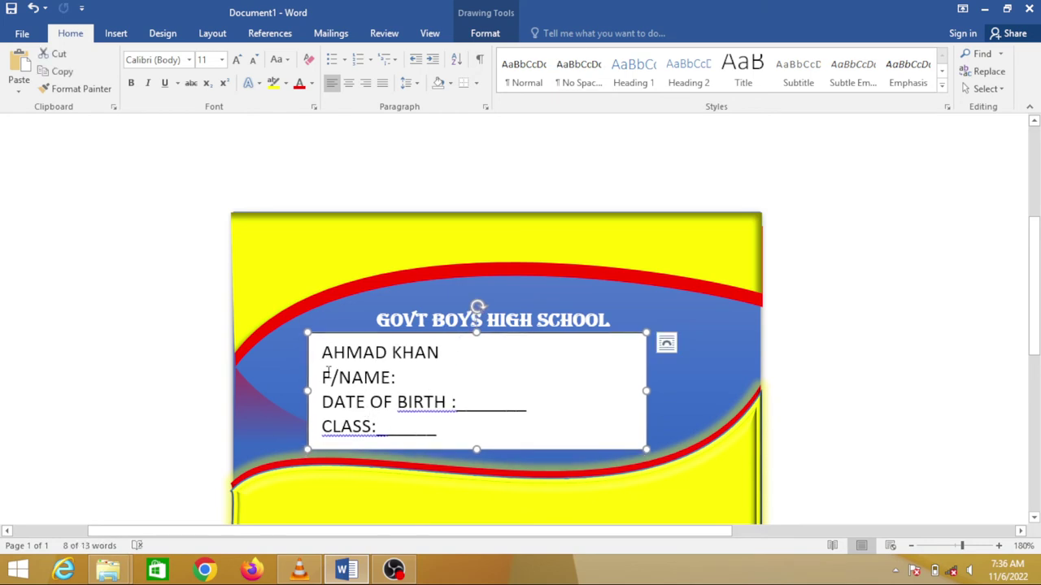
Add underline blanks after the 'CLASS:' and 'F/NAME:' labels.
left_click_drag(322, 352, 496, 446)
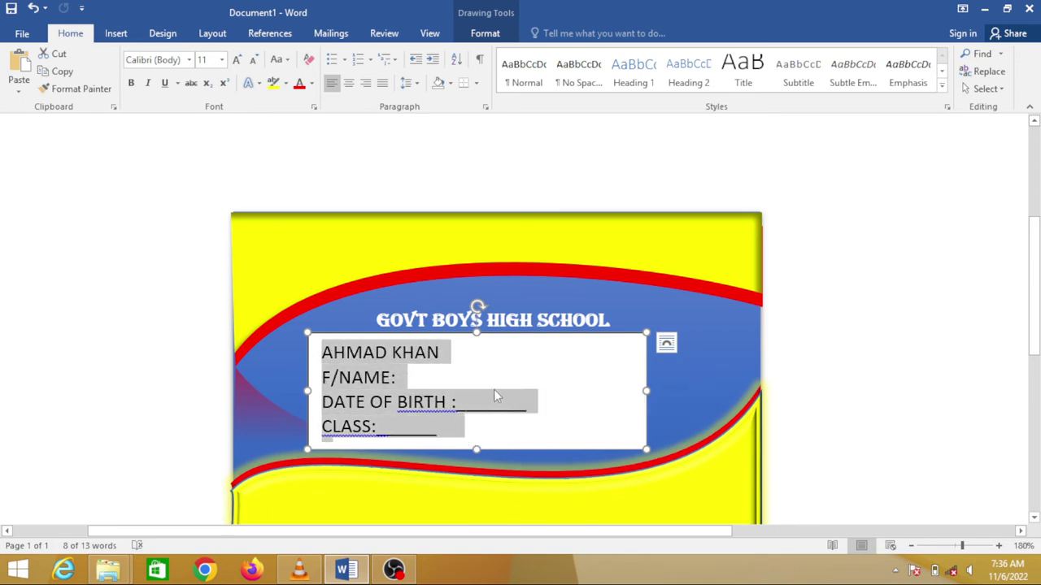
left_click(467, 374)
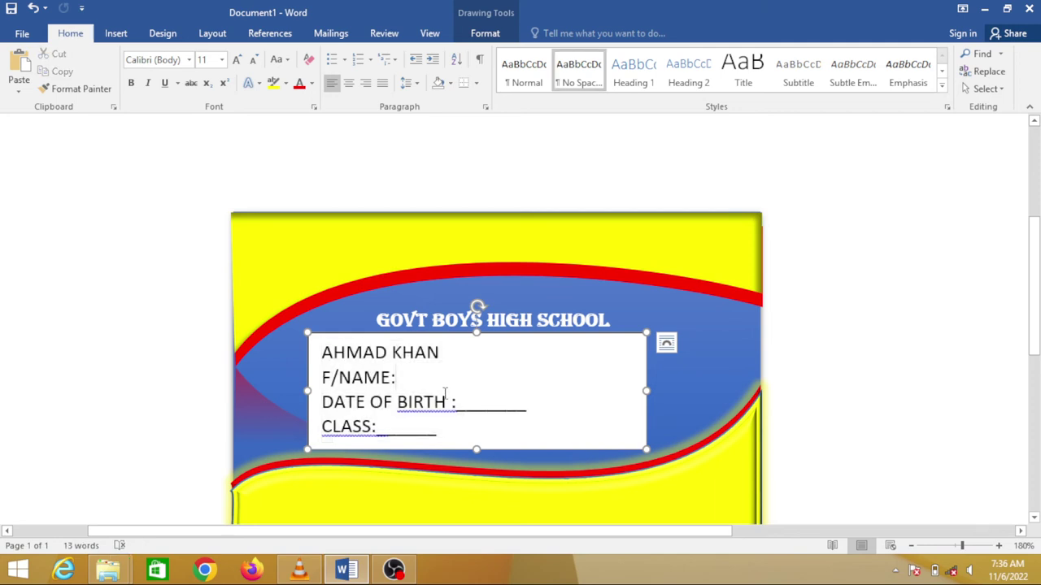
left_click(444, 437)
type("_")
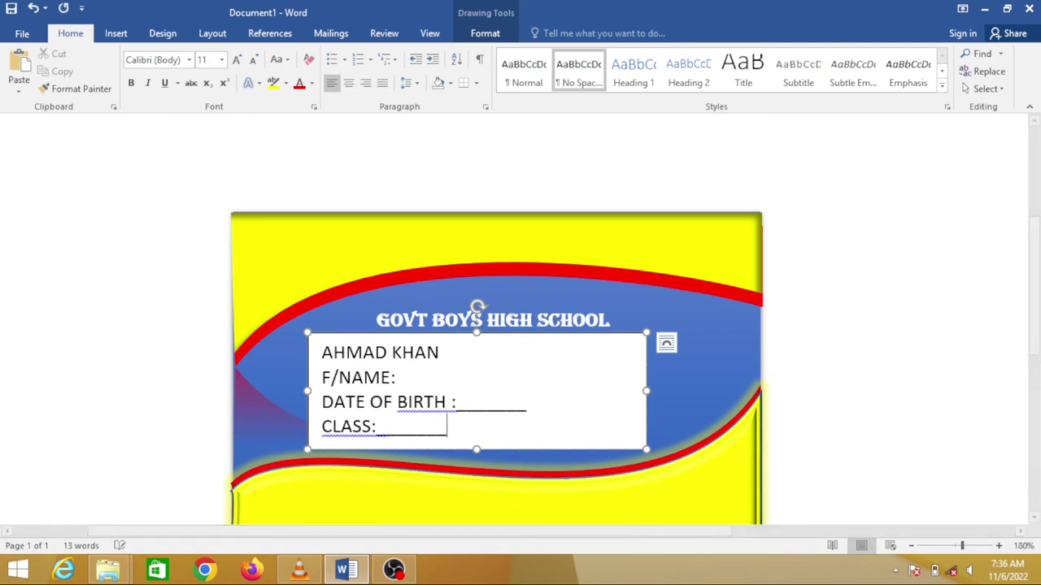
type("_______")
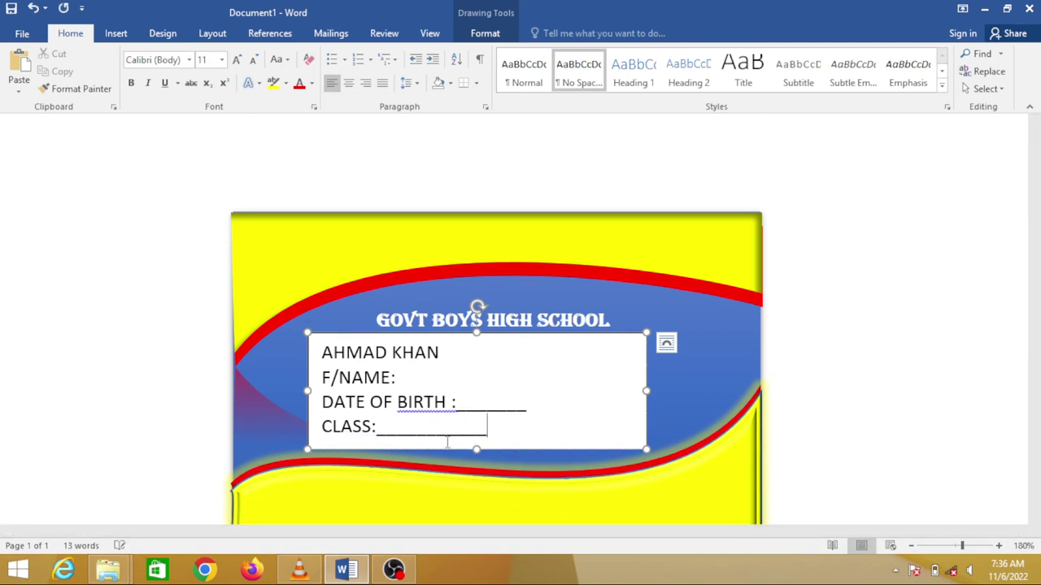
left_click(414, 381)
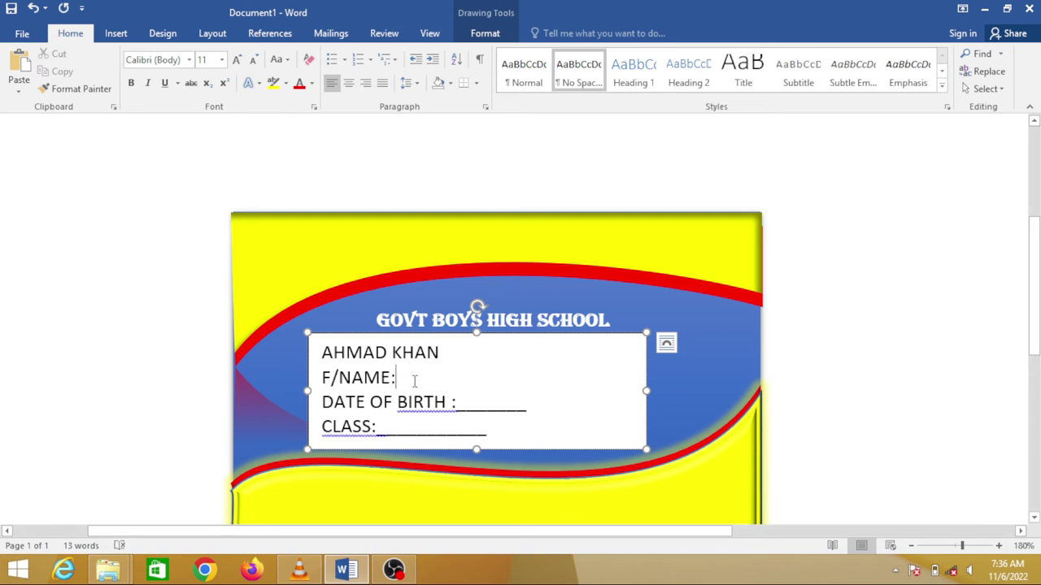
type("__________")
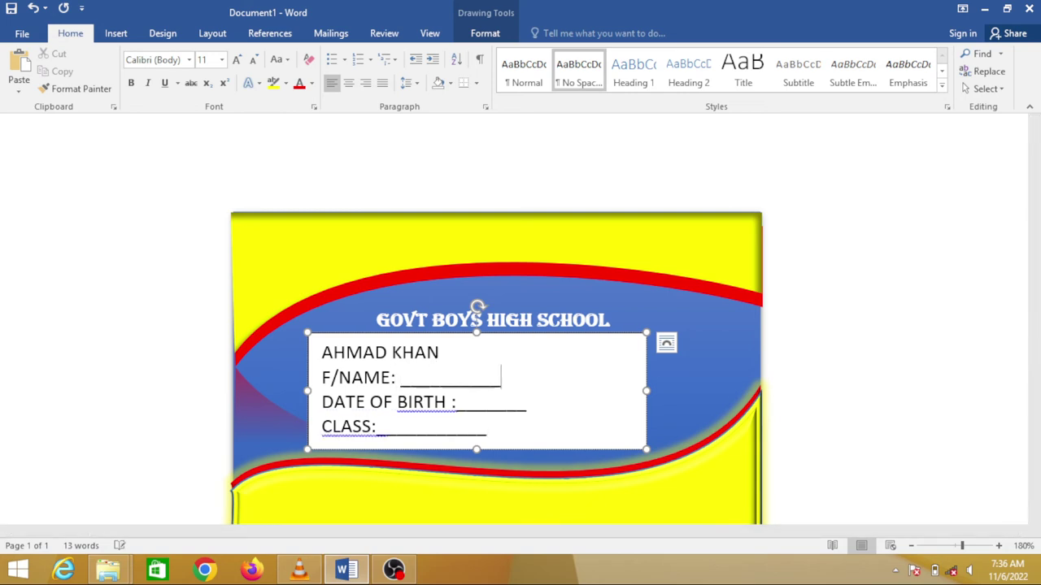
type("_______")
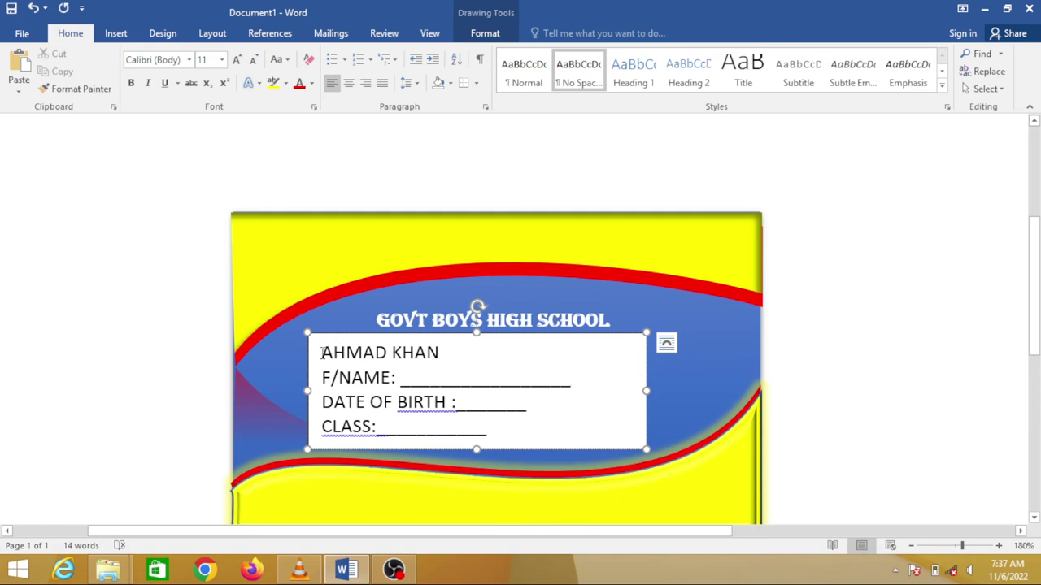
Centre and bold the student's name line at the top of the text box.
left_click_drag(322, 352, 439, 355)
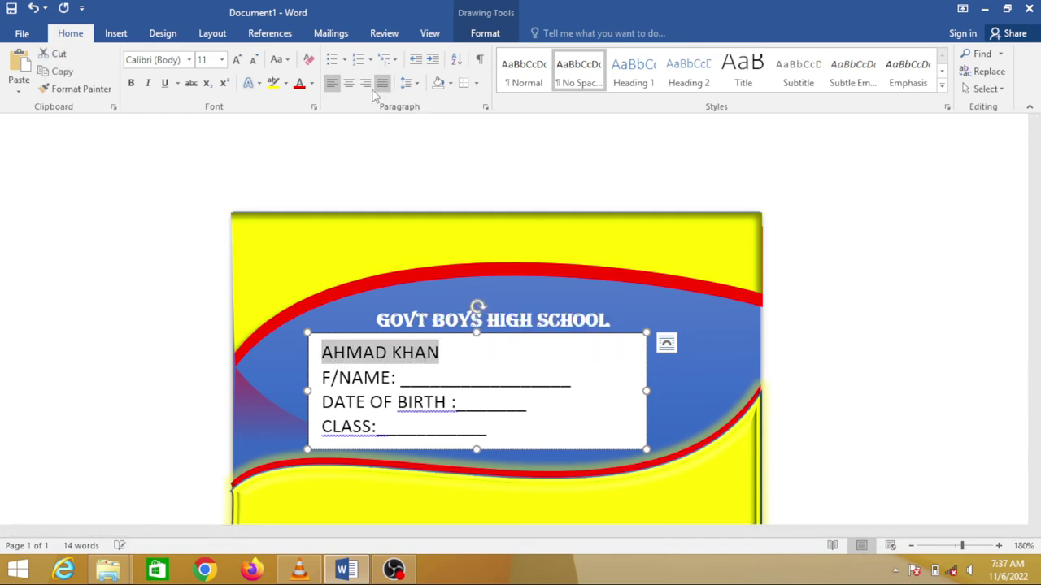
left_click(348, 83)
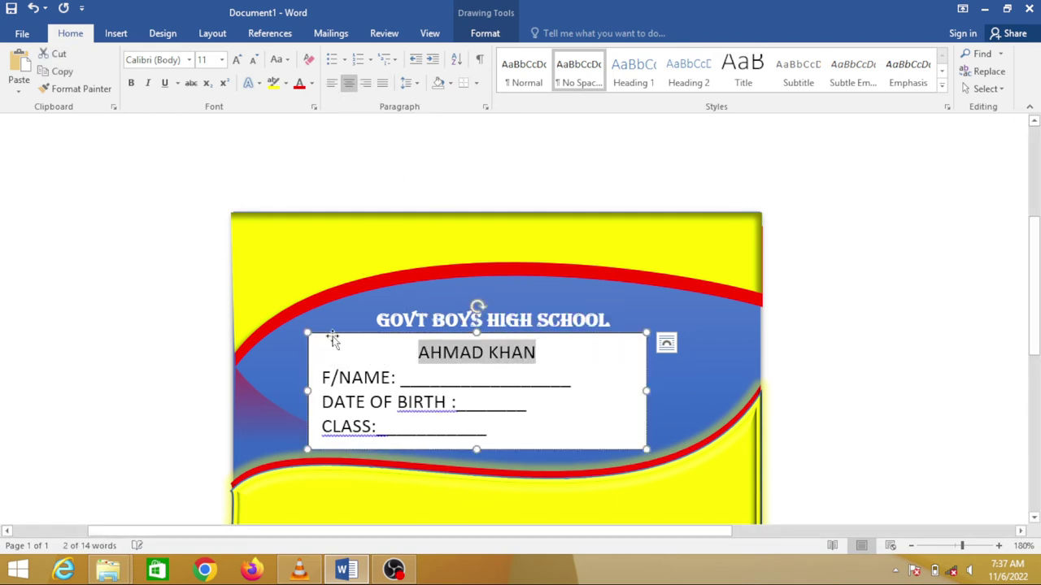
left_click(131, 83)
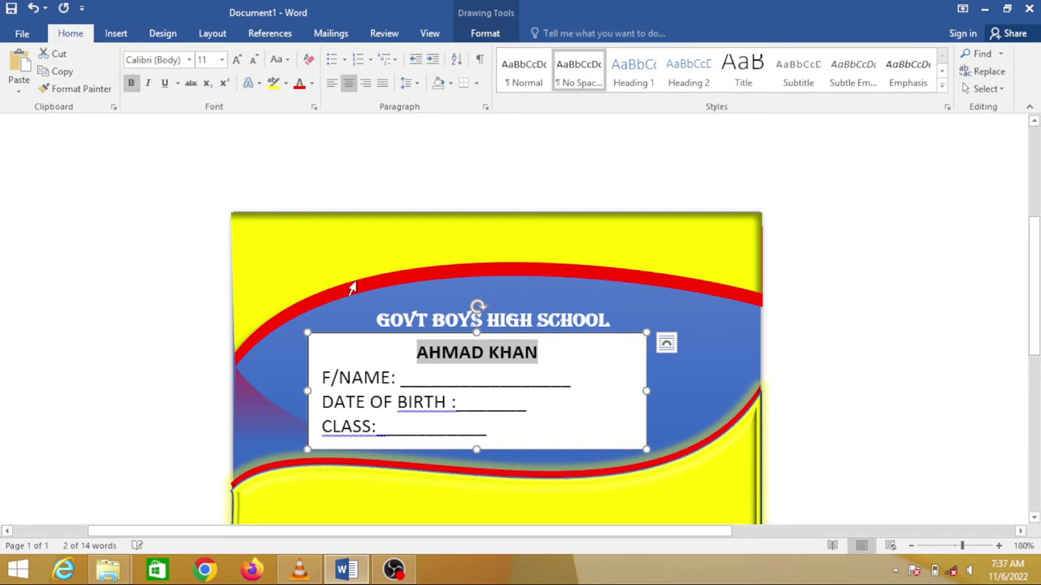
left_click(557, 367)
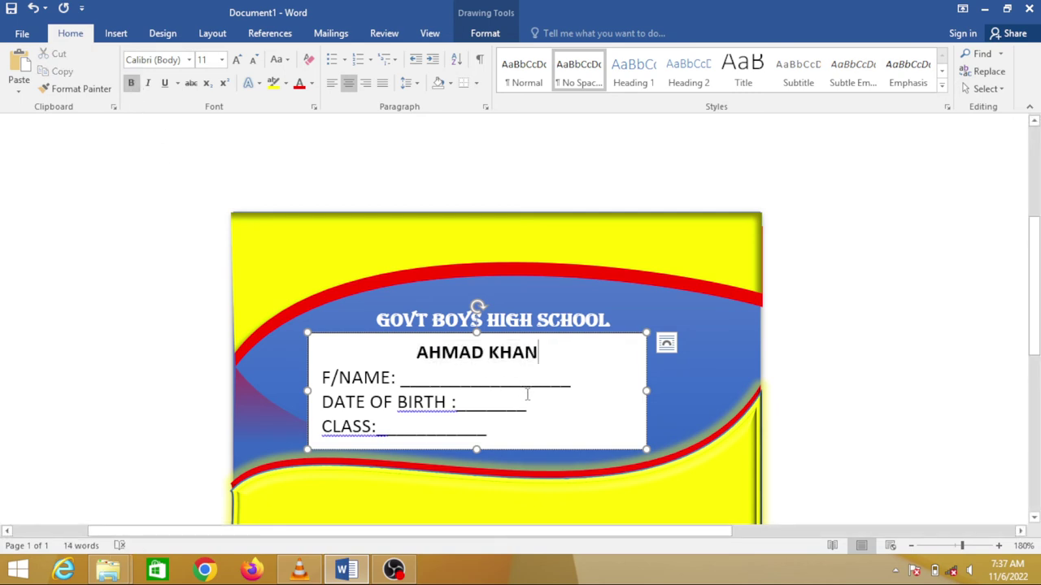
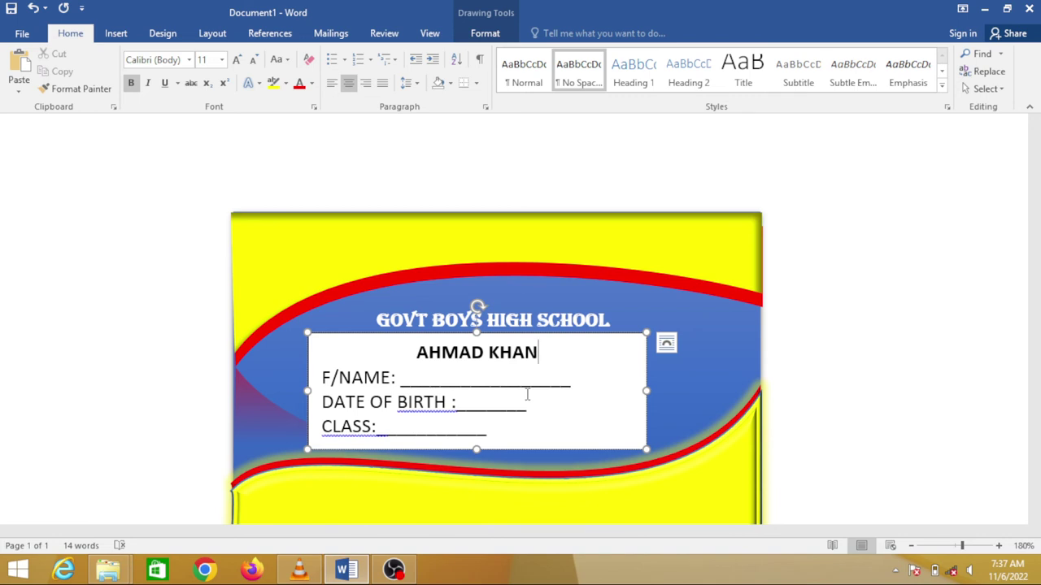
Replace the F/NAME underline with the father's name after a tab gap, and clear the DATE OF BIRTH underscores.
left_click(460, 378)
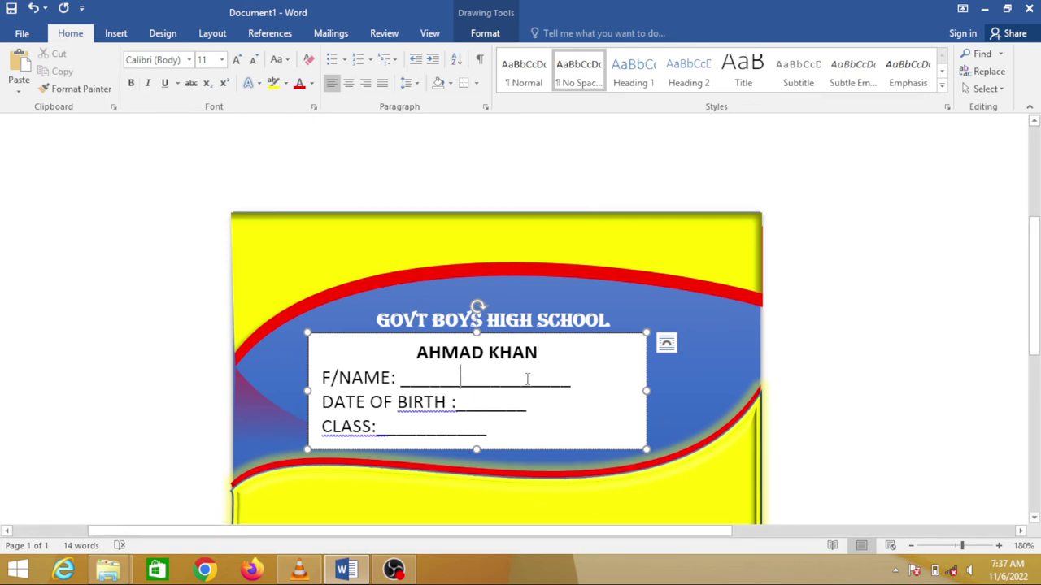
key("BackSpace")
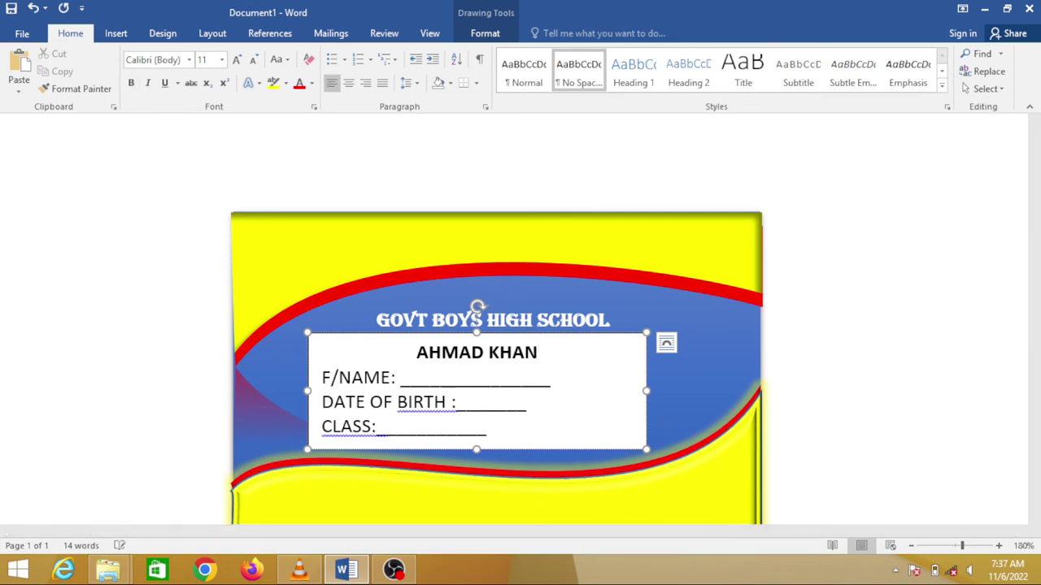
key("Left")
key("Left")
key("Left")
type("WAS")
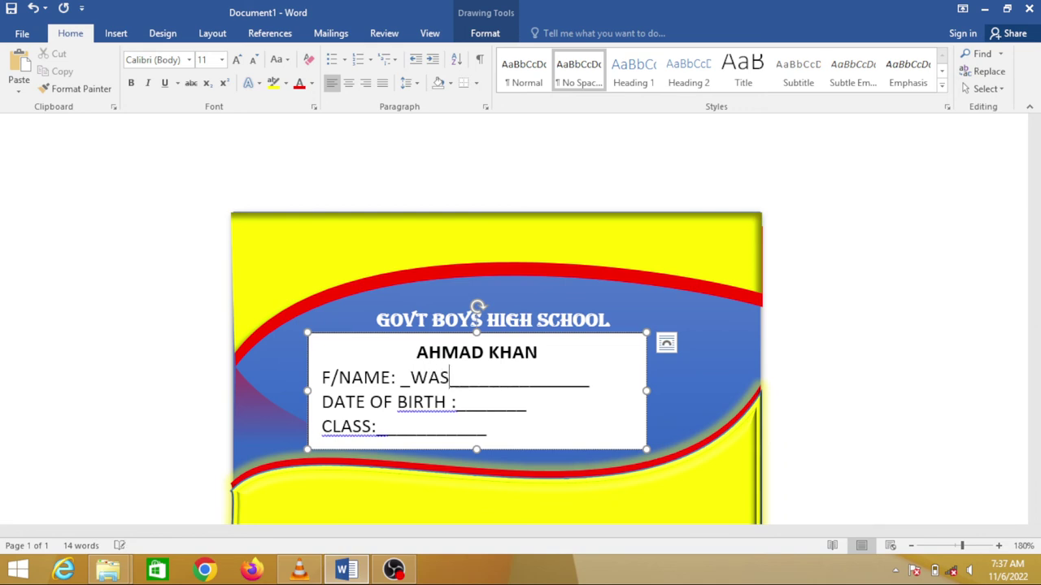
type("EEM")
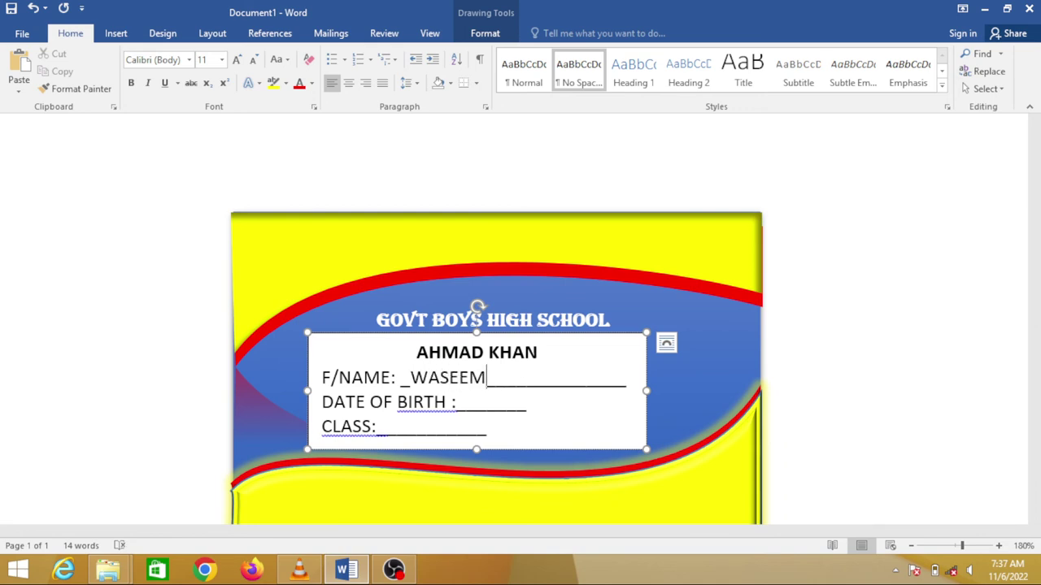
left_click(633, 385)
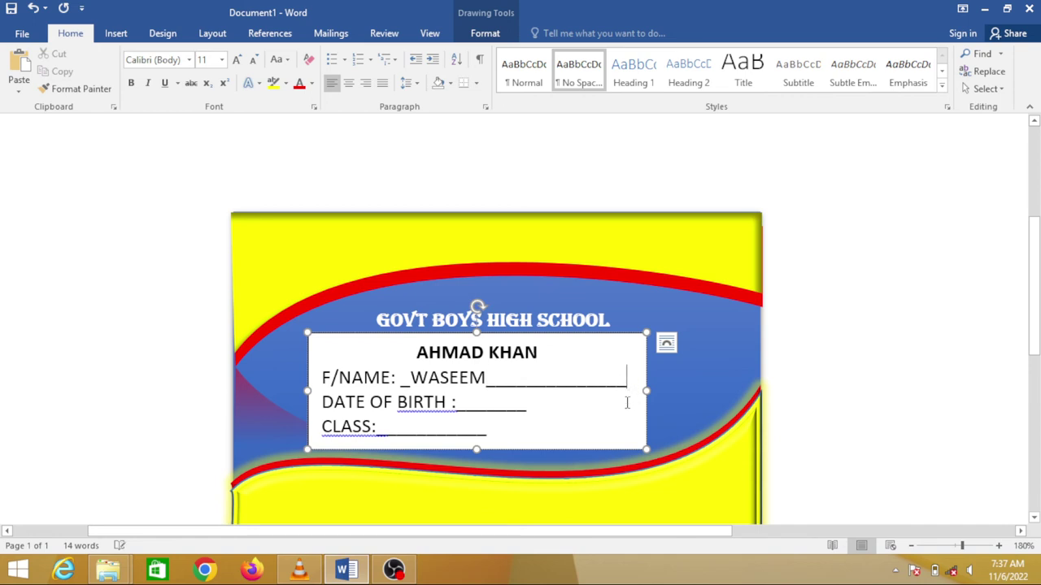
key("BackSpace")
key("BackSpace")
key("BackSpace")
key("BackSpace")
key("BackSpace")
key("BackSpace")
key("BackSpace")
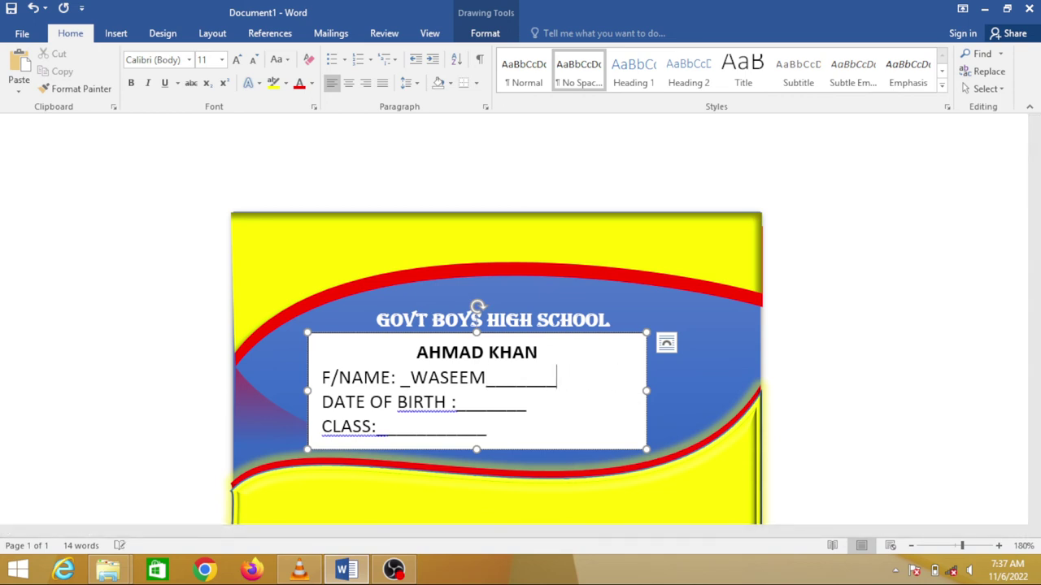
key("BackSpace")
key("BackSpace")
key("BackSpace")
key("BackSpace")
key("BackSpace")
key("BackSpace")
key("BackSpace")
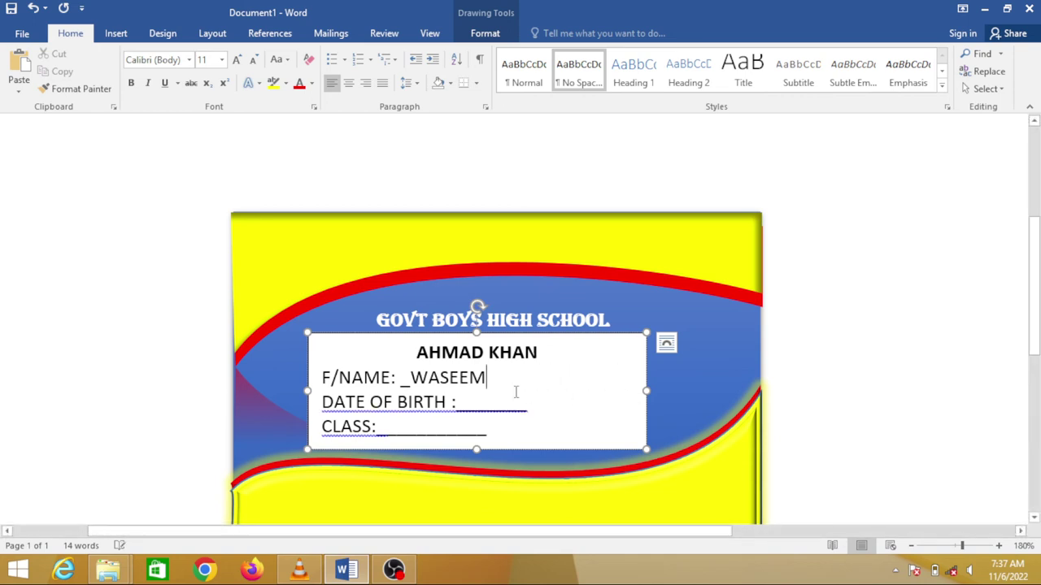
left_click(410, 379)
key("BackSpace")
key("Tab")
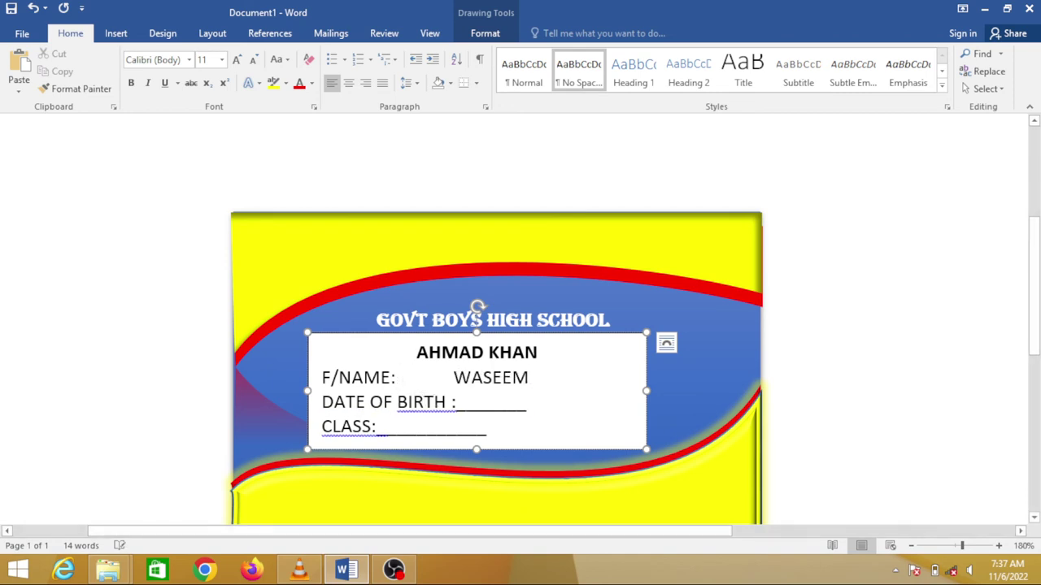
left_click(526, 409)
key("BackSpace")
key("BackSpace")
key("BackSpace")
key("BackSpace")
key("BackSpace")
key("BackSpace")
key("BackSpace")
Align the father's name and enter 03-04-1999 as the date of birth.
left_click(454, 378)
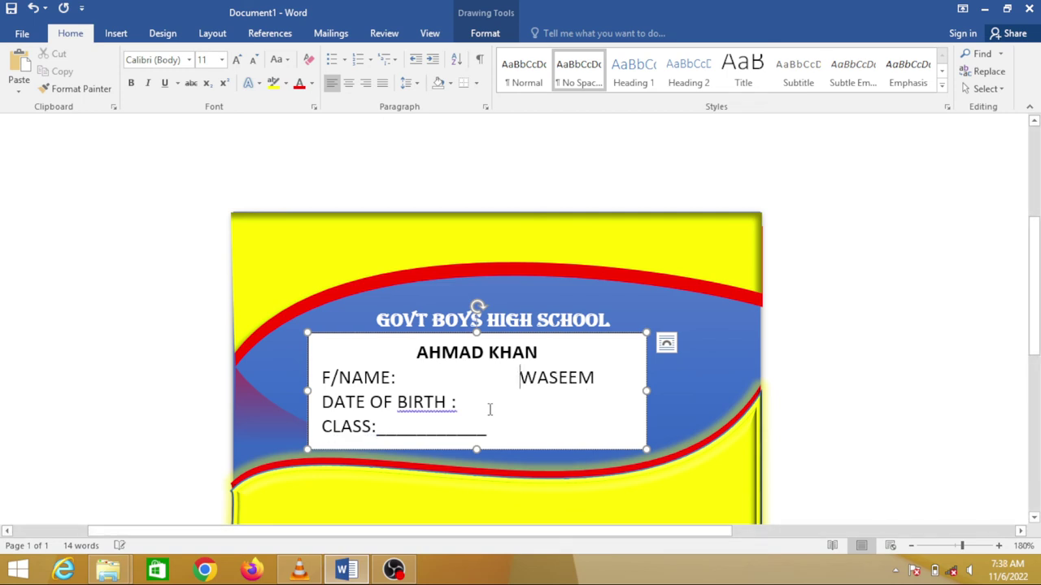
left_click(520, 403)
type("0")
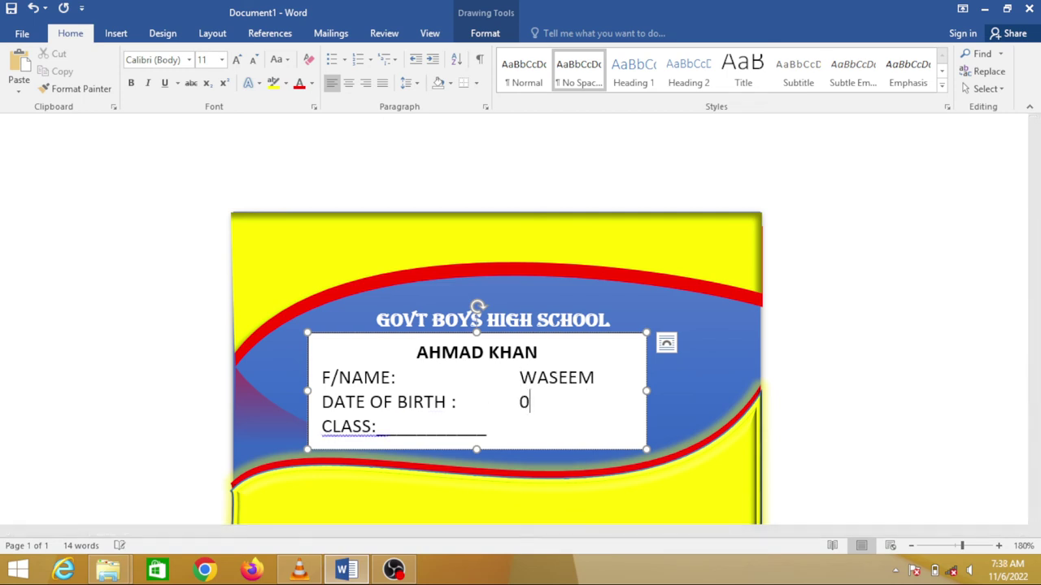
type("3-0")
type("4-1")
type("99")
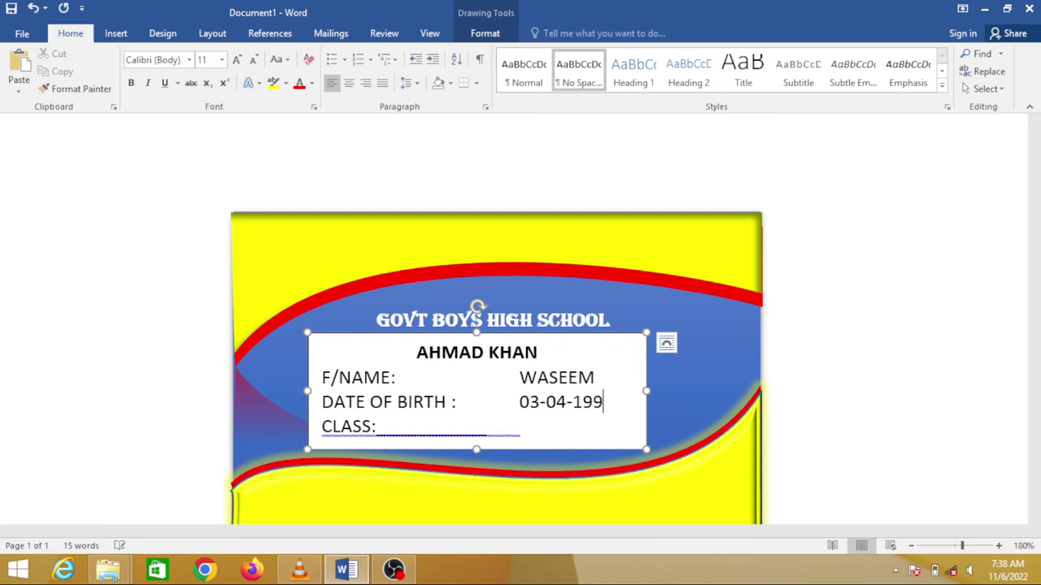
type("6")
key("BackSpace")
type("9")
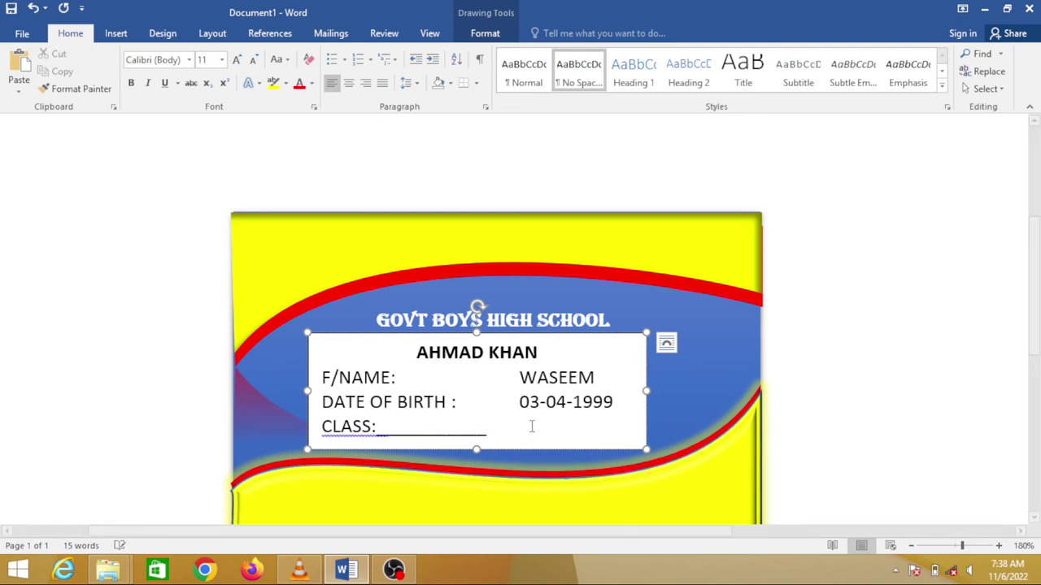
Replace the CLASS underscores with a tab and 10TH.
left_click(512, 437)
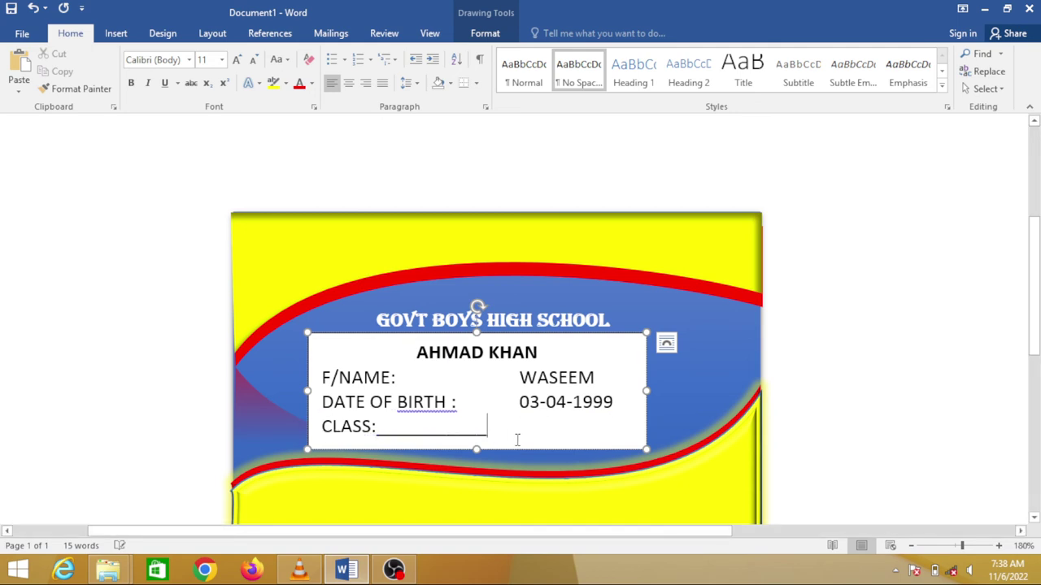
key("BackSpace")
key("BackSpace")
key("BackSpace")
key("BackSpace")
key("BackSpace")
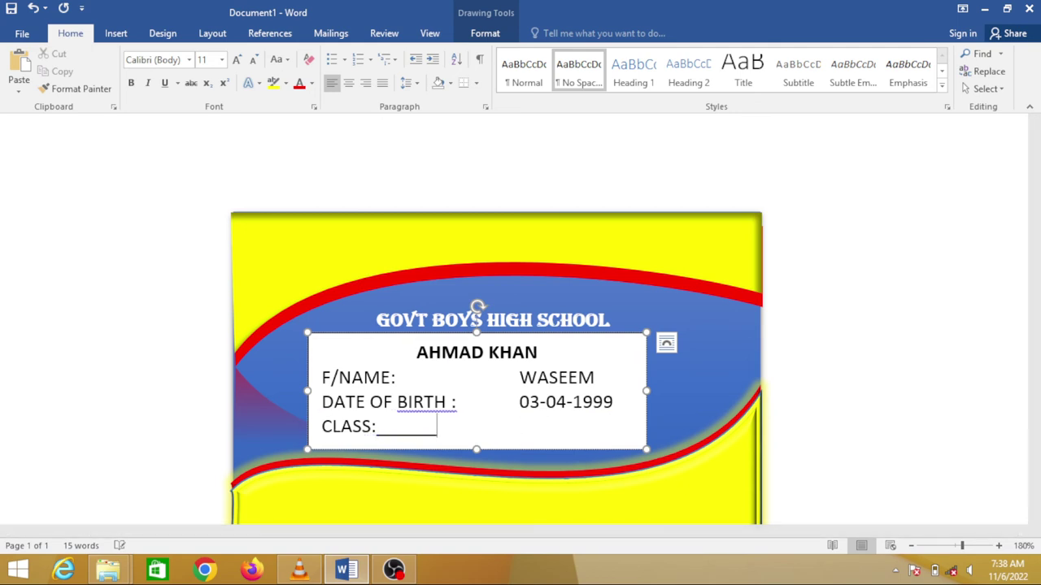
key("BackSpace")
key("BackSpace")
key("BackSpace")
key("BackSpace")
key("BackSpace")
key("BackSpace")
key("Tab")
type("10")
type("TH")
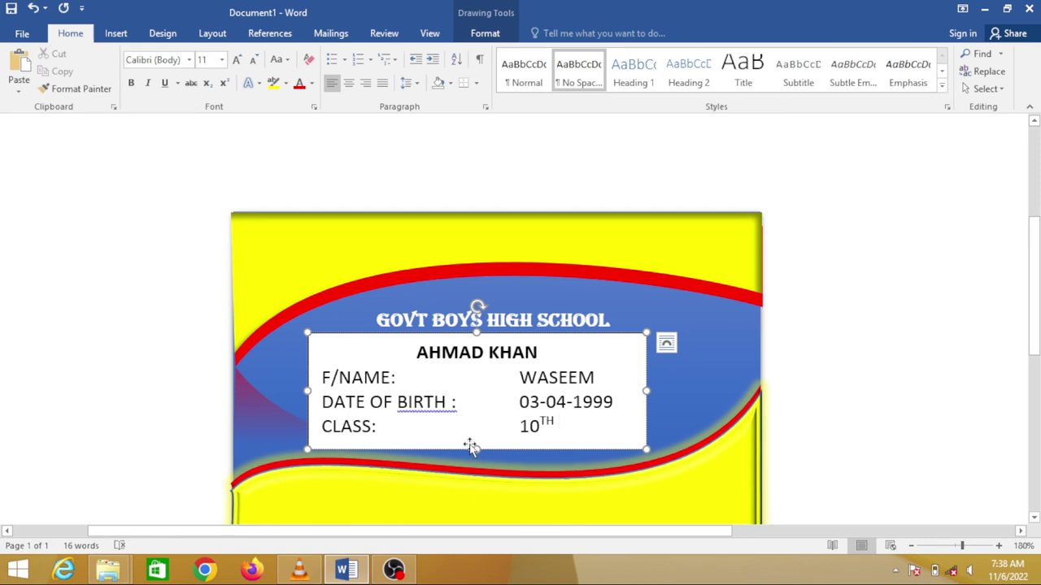
Set the student details text box's Shape Fill to No Fill.
scroll(471, 443, "down", 1)
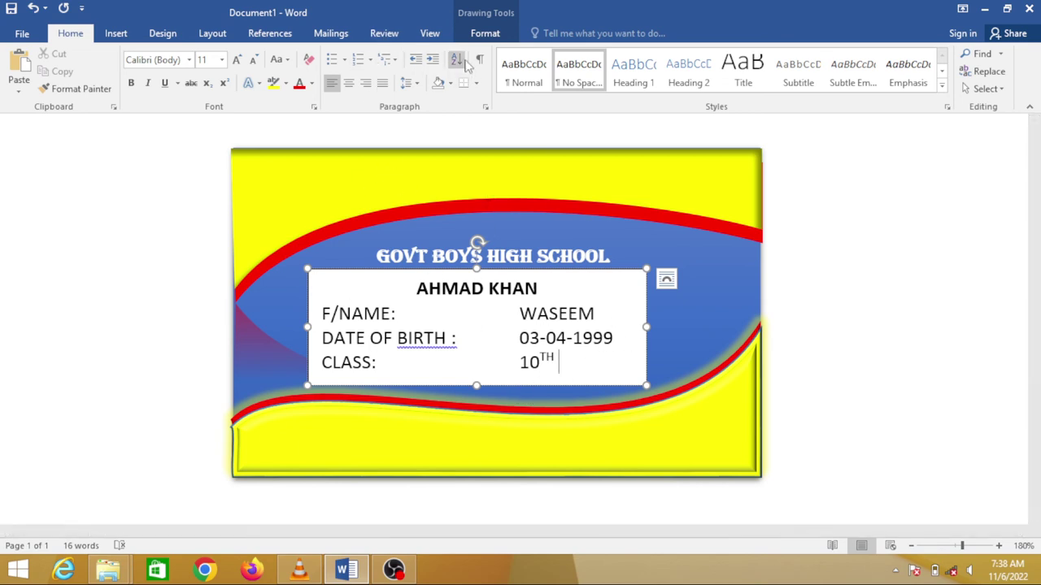
left_click(485, 34)
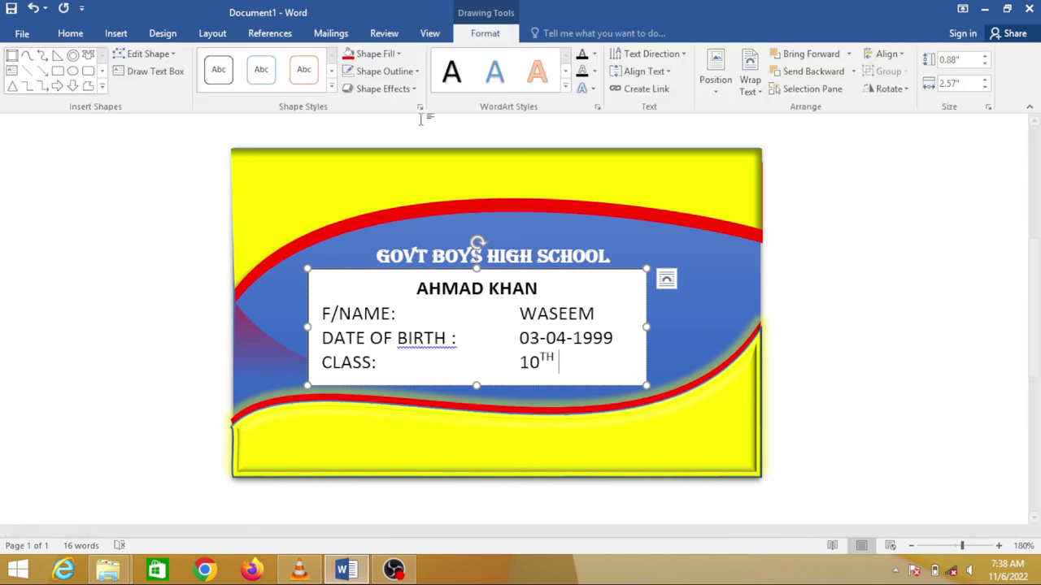
left_click(399, 53)
left_click(389, 190)
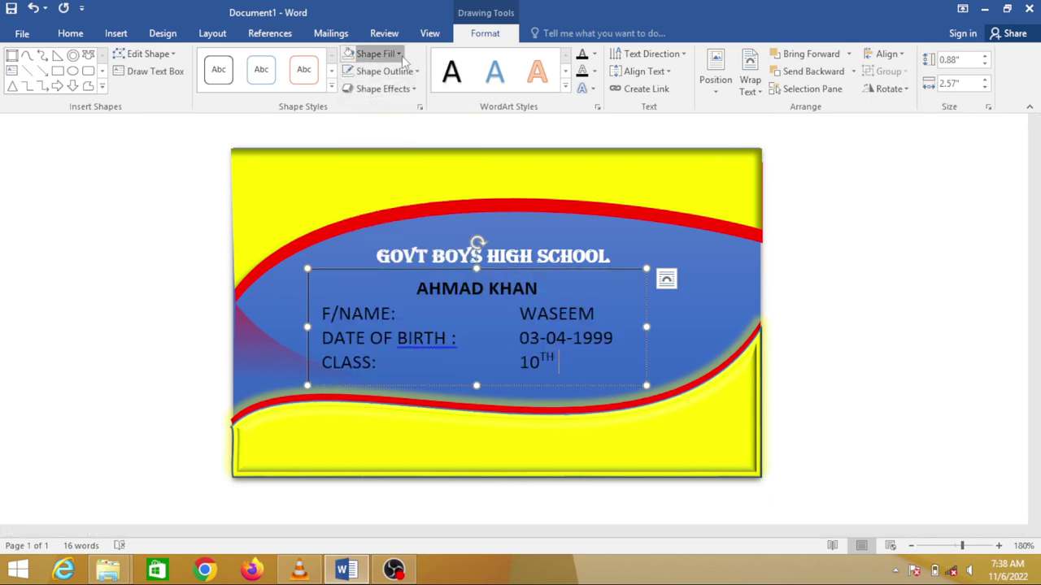
left_click(399, 53)
left_click(370, 188)
left_click(366, 194)
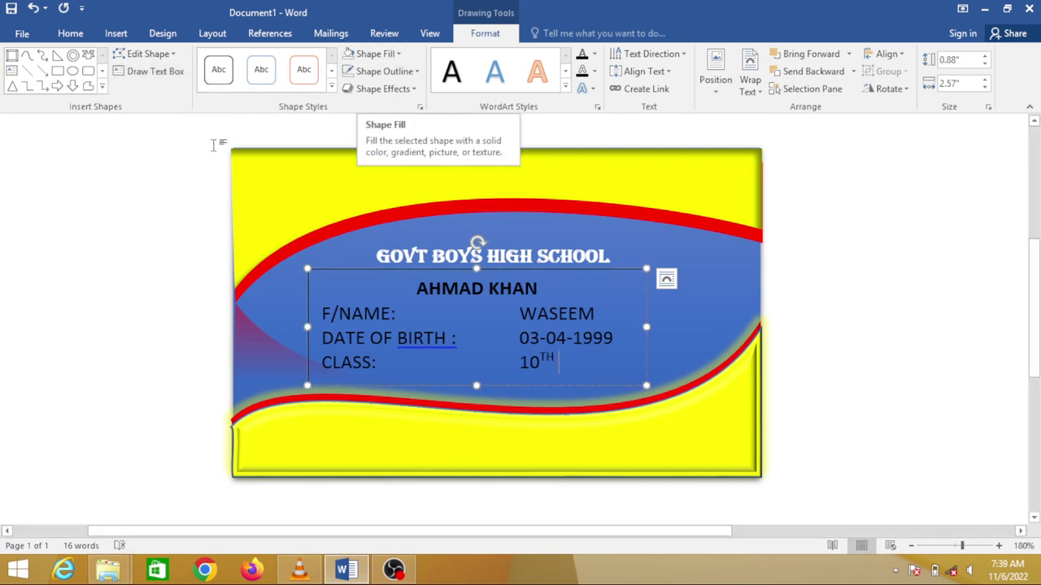
left_click(182, 151)
scroll(396, 341, "down", 1)
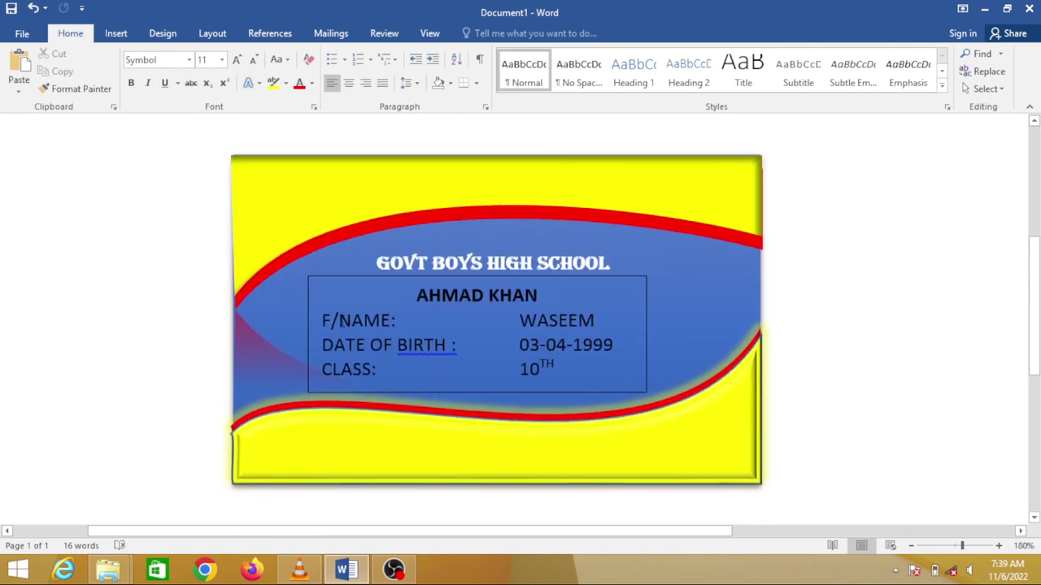
Color all the details box text White, Background 1.
triple_click(358, 296)
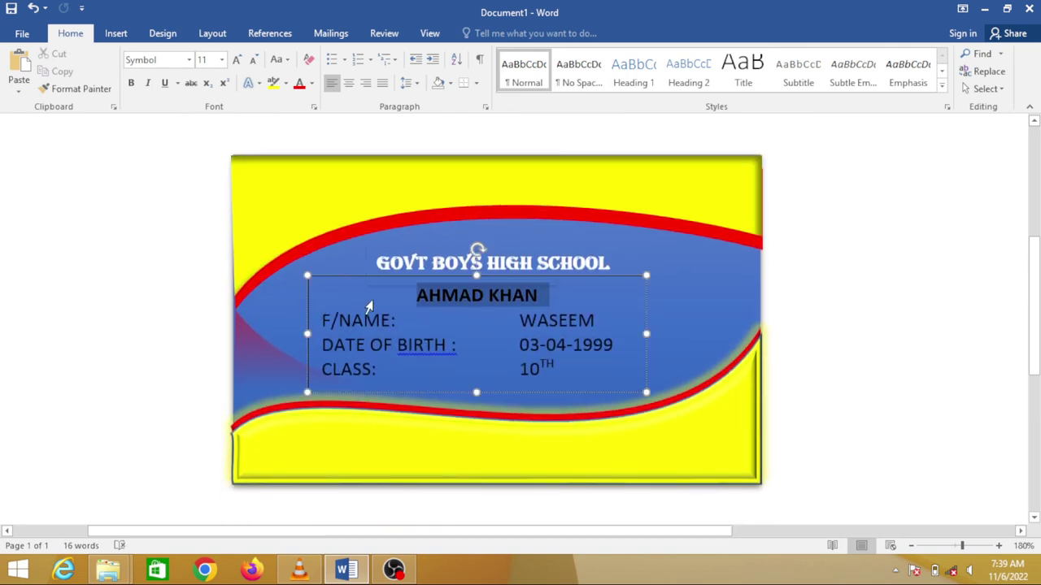
left_click(442, 322)
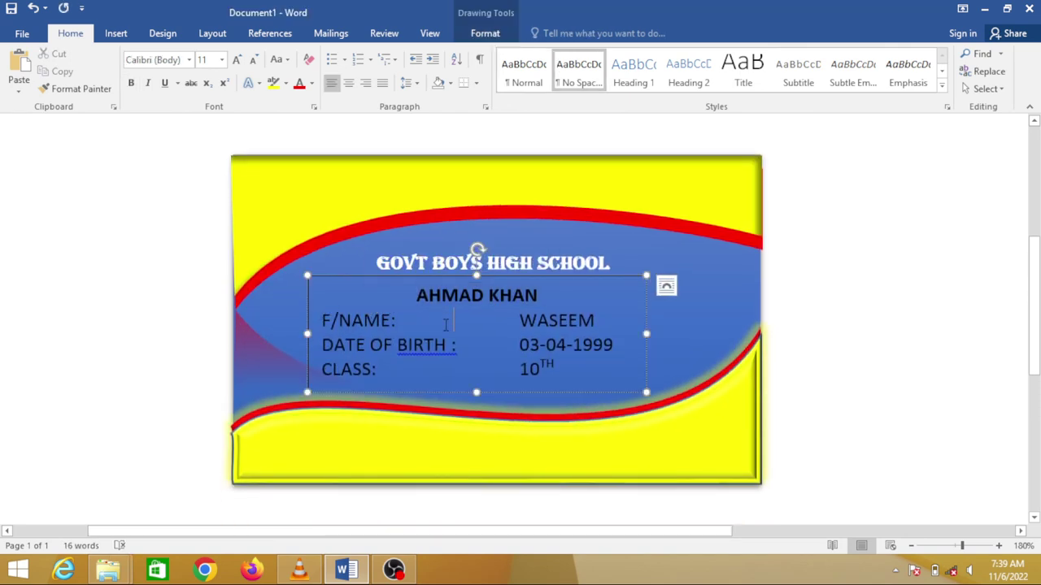
key("ctrl+a")
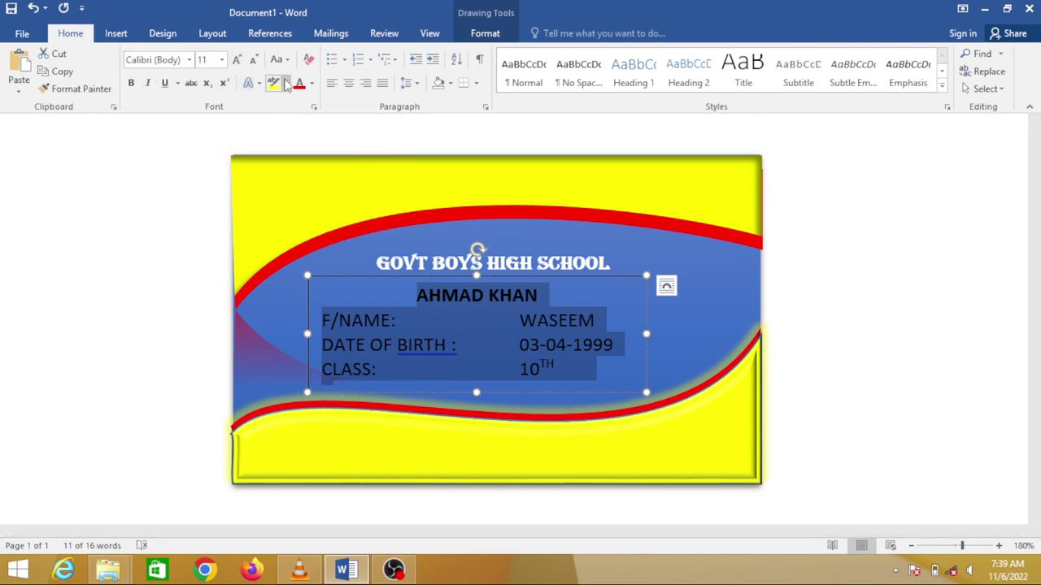
left_click(313, 85)
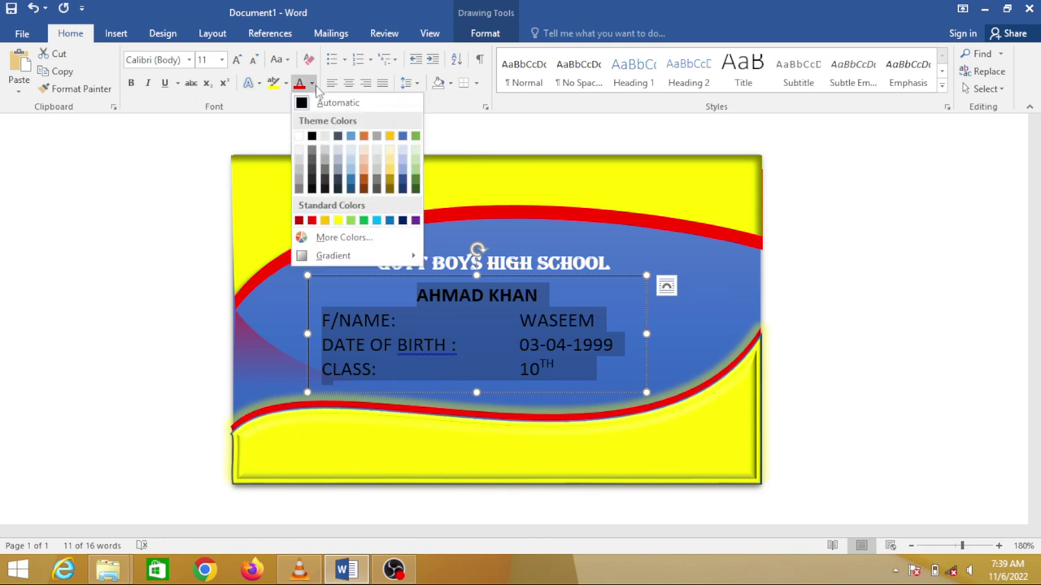
left_click(299, 137)
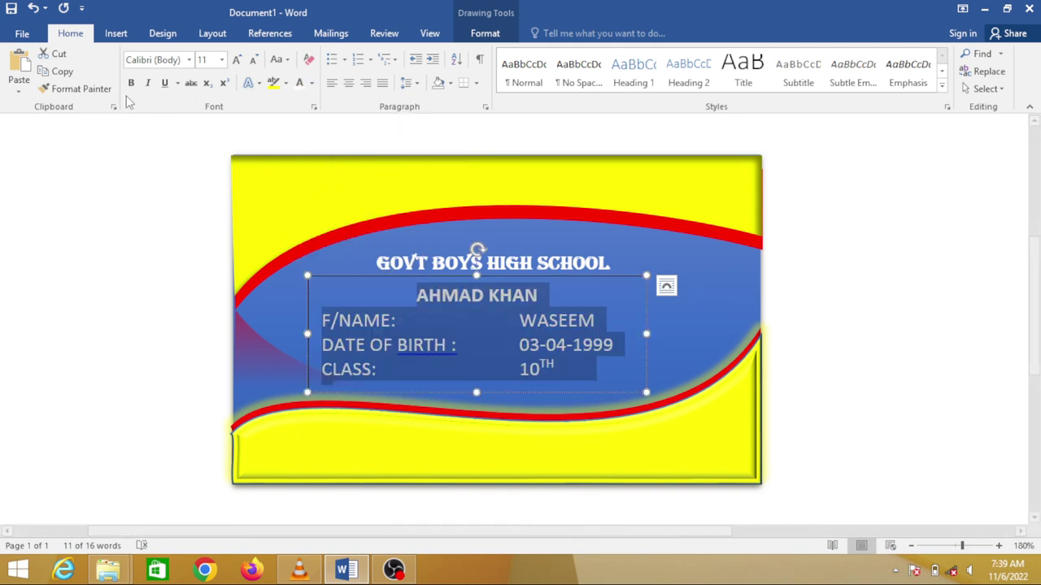
left_click(842, 351)
scroll(813, 350, "down", 2)
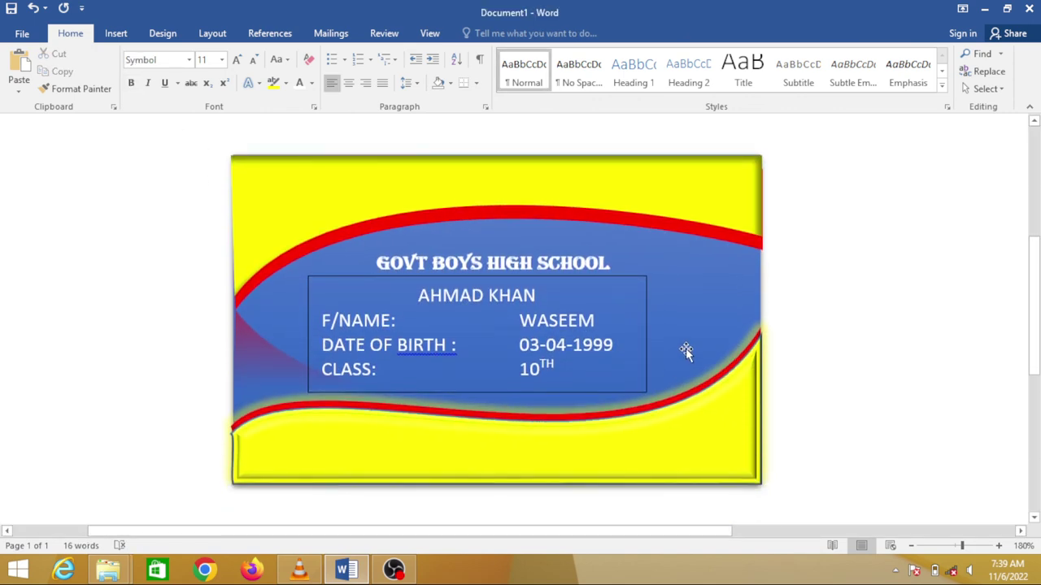
left_click(685, 348)
left_click(626, 333)
left_click(706, 311)
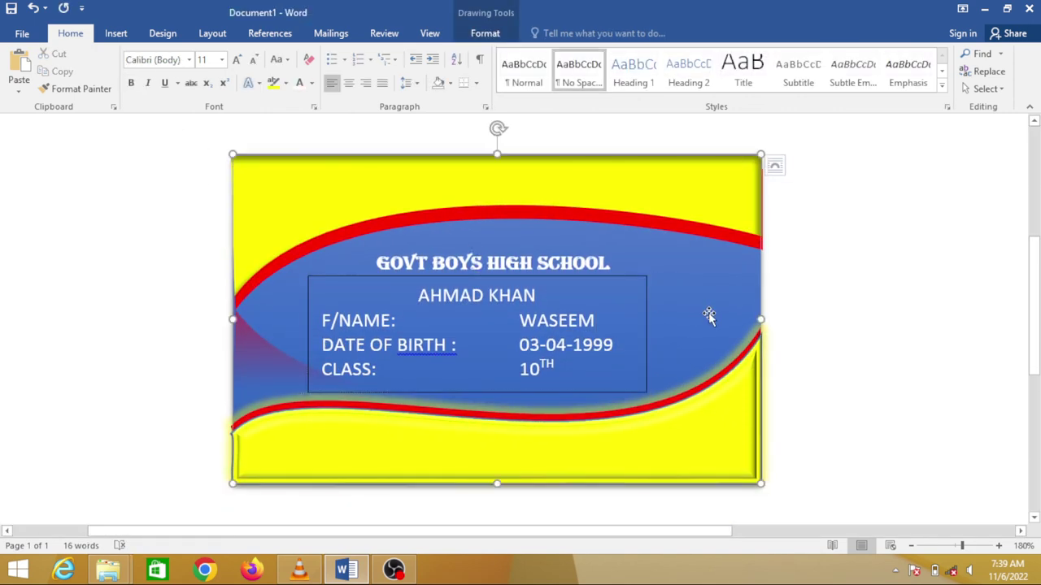
Set the details text box's Shape Outline to No Outline.
left_click(368, 279)
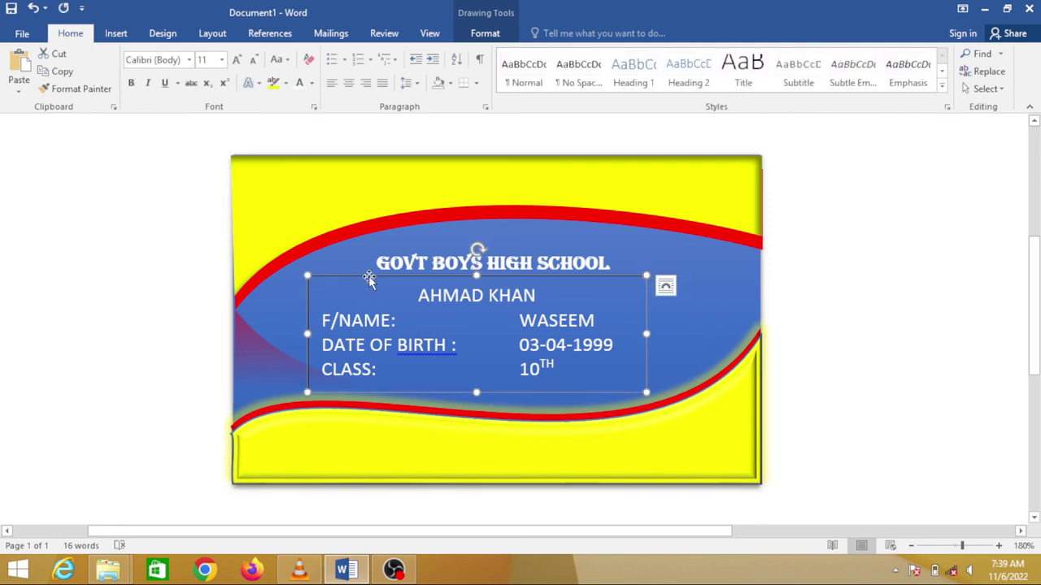
left_click(490, 35)
left_click(394, 72)
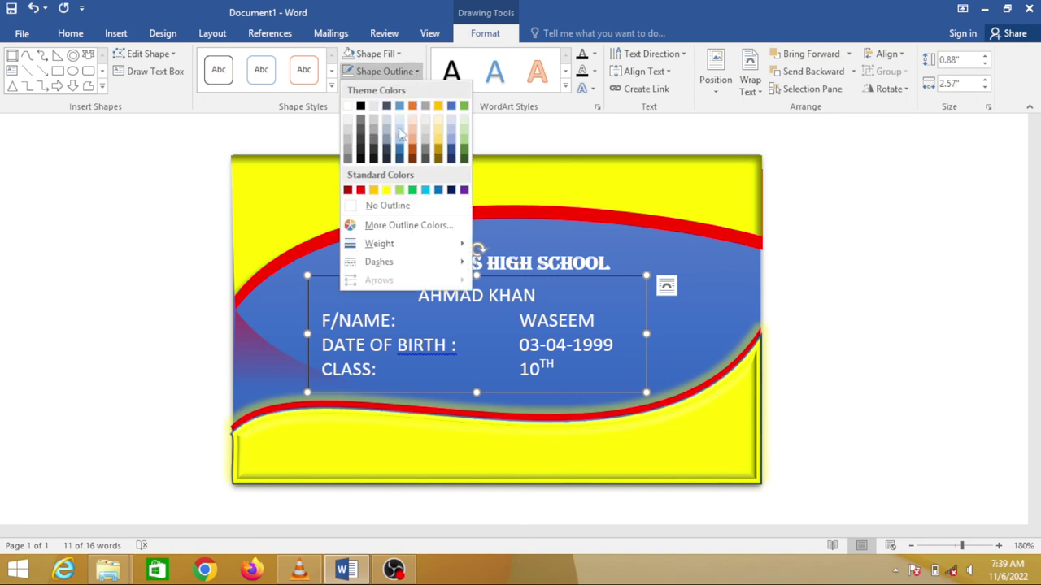
left_click(395, 206)
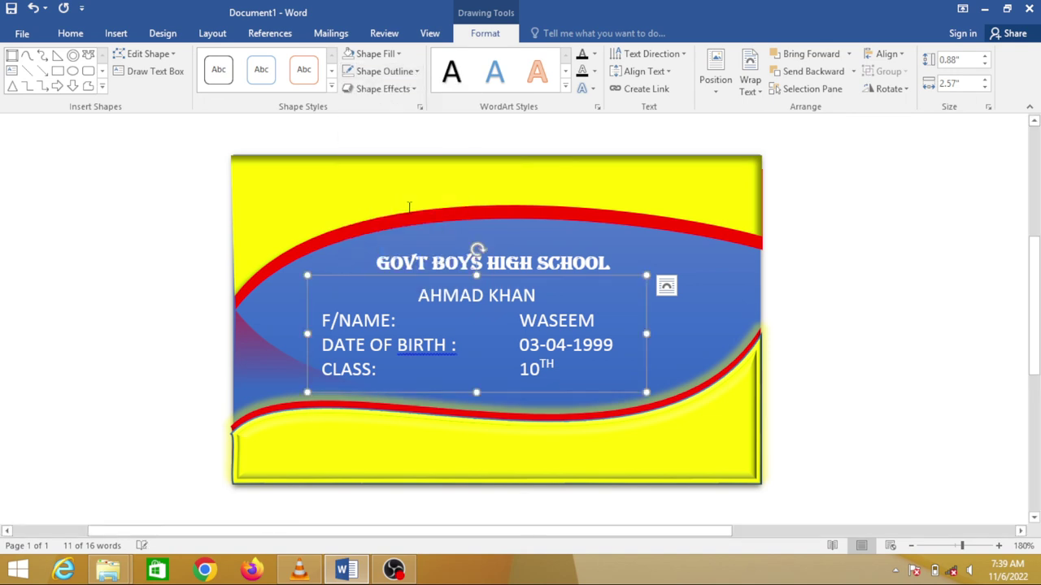
left_click(899, 283)
scroll(740, 330, "down", 3)
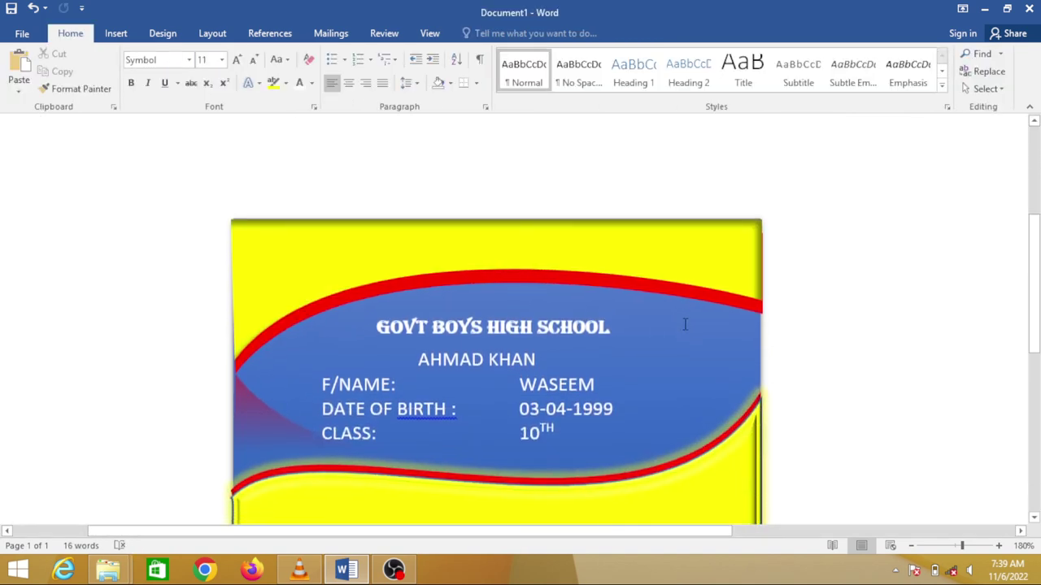
scroll(612, 388, "down", 2)
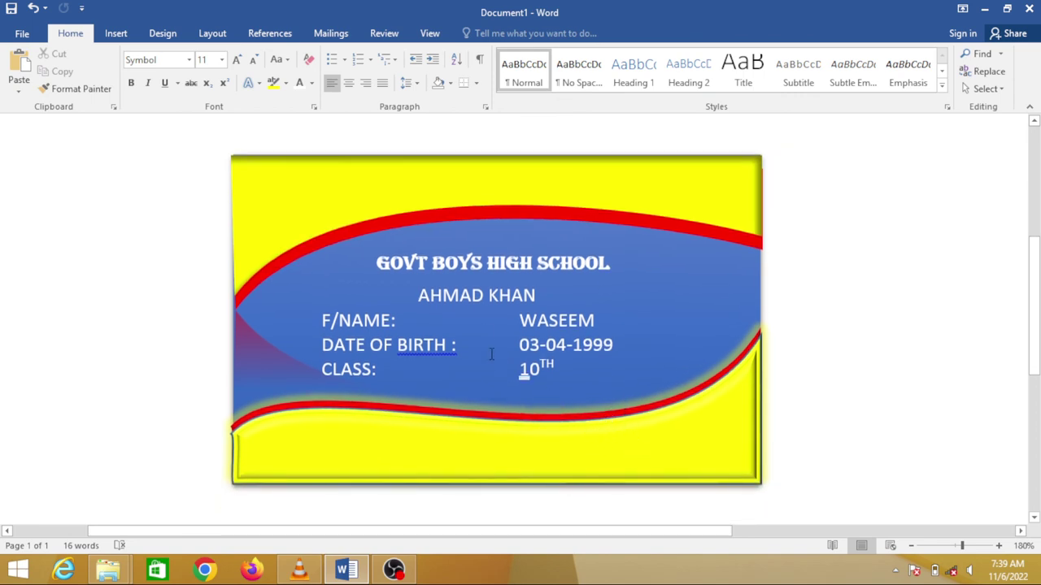
left_click(117, 35)
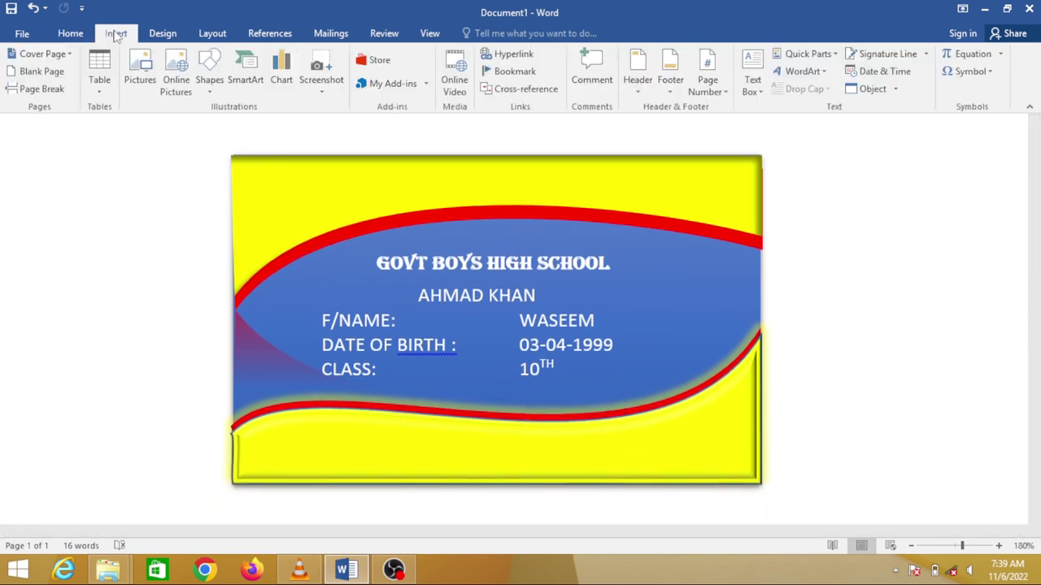
Draw a small rectangle, about 0.66" by 0.61", at the card's right side.
left_click(209, 79)
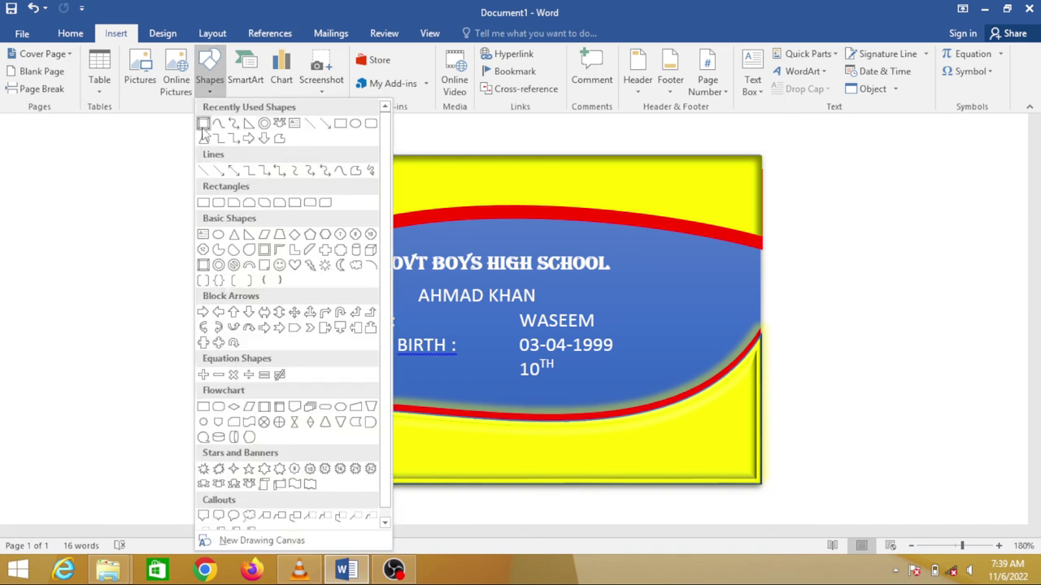
left_click(341, 125)
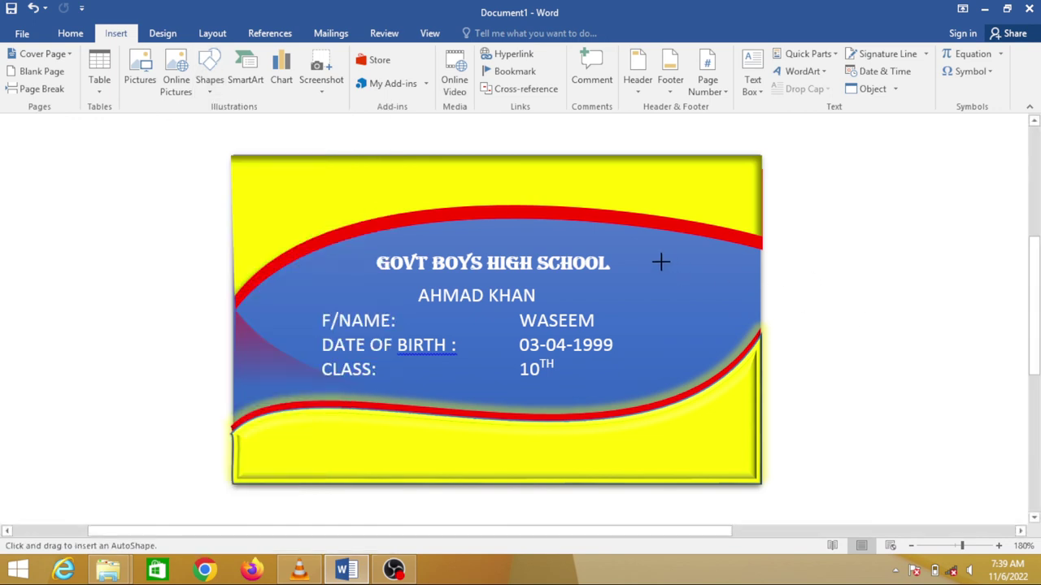
left_click_drag(662, 264, 740, 345)
left_click_drag(696, 298, 695, 294)
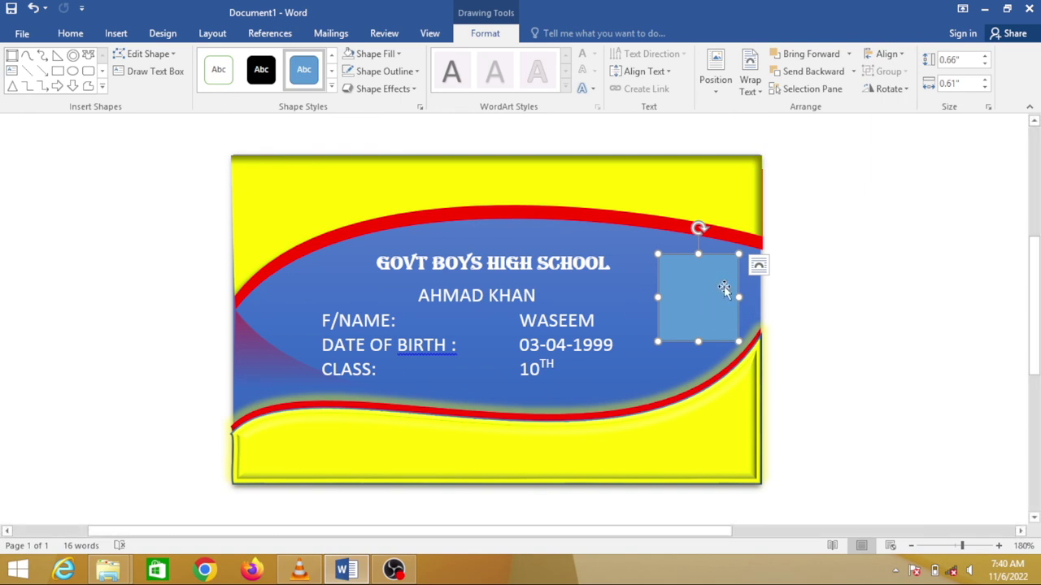
Give the rectangle the green Colored Outline style and add the text PHOTO inside.
left_click(218, 71)
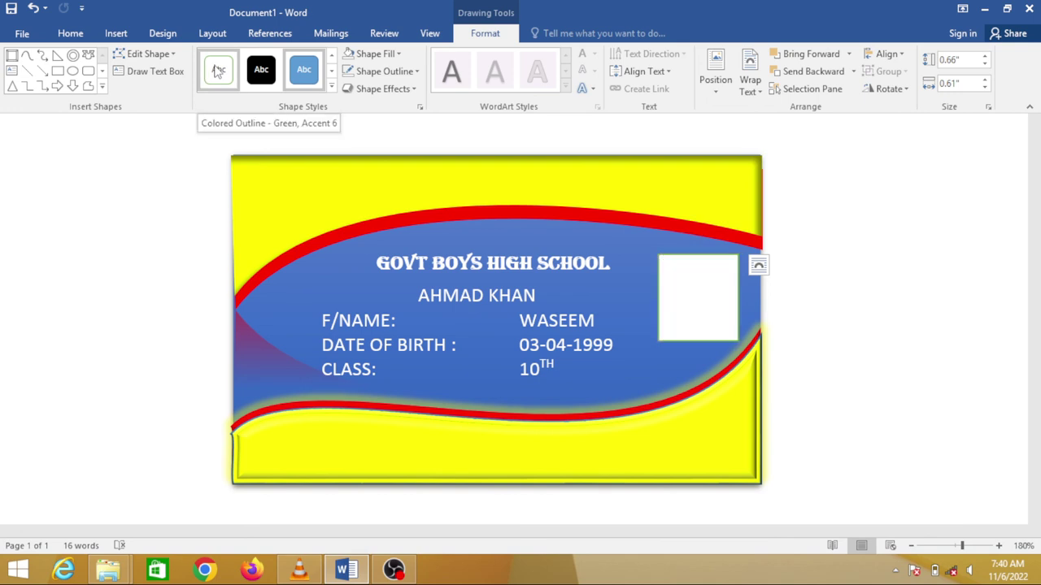
right_click(687, 273)
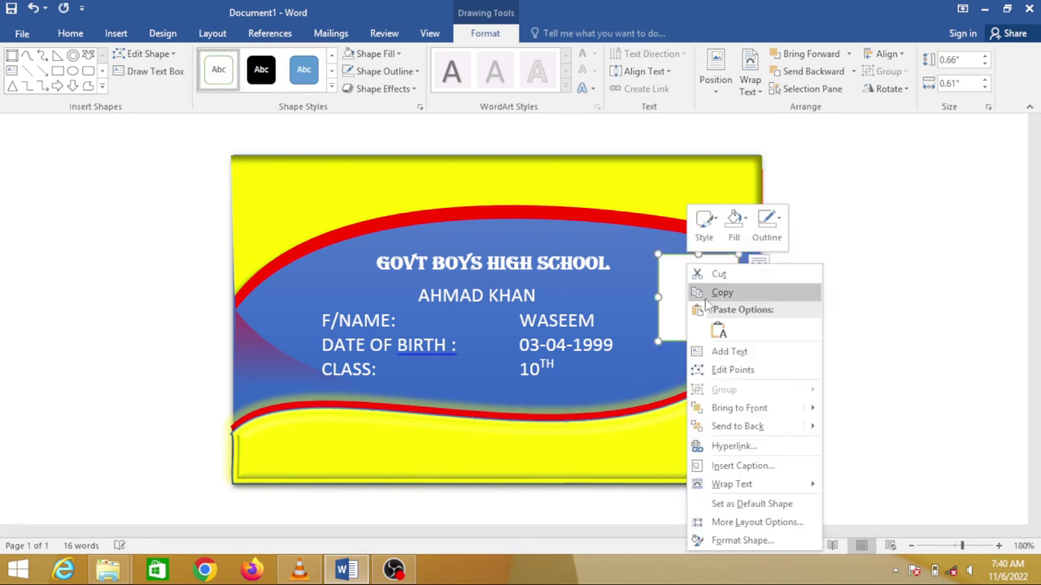
left_click(730, 351)
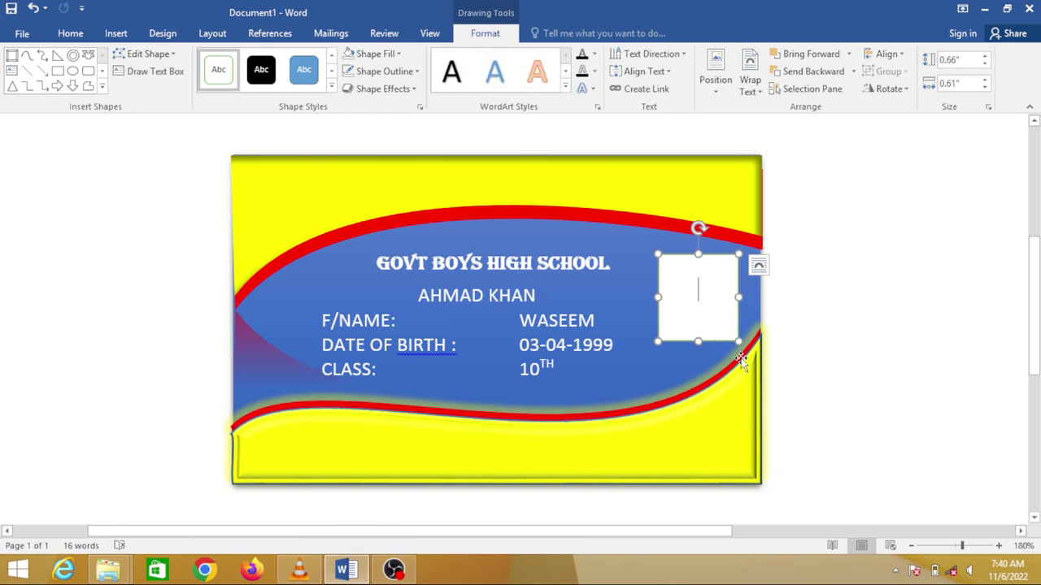
type("PHO")
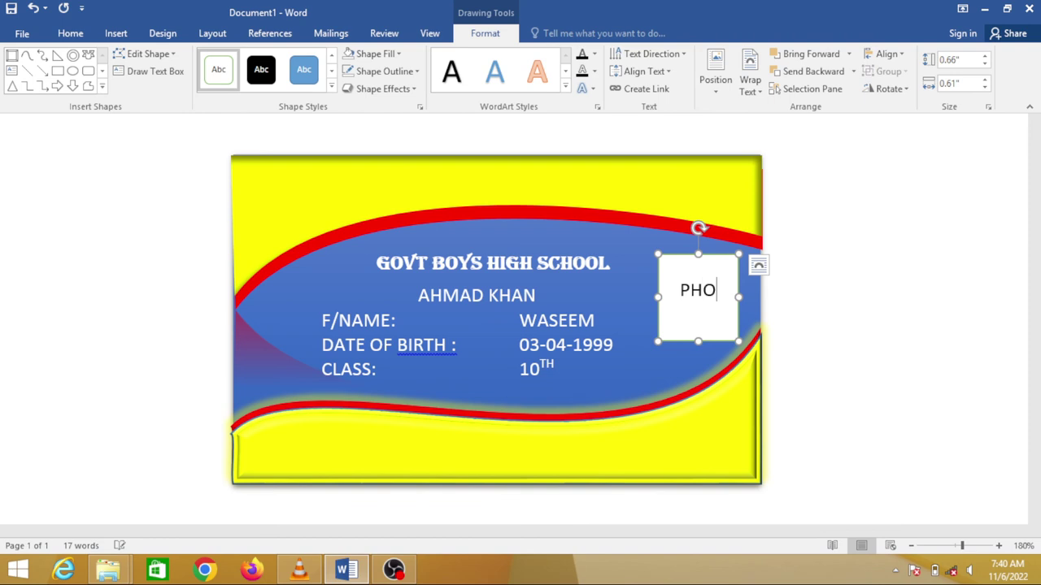
type("TO")
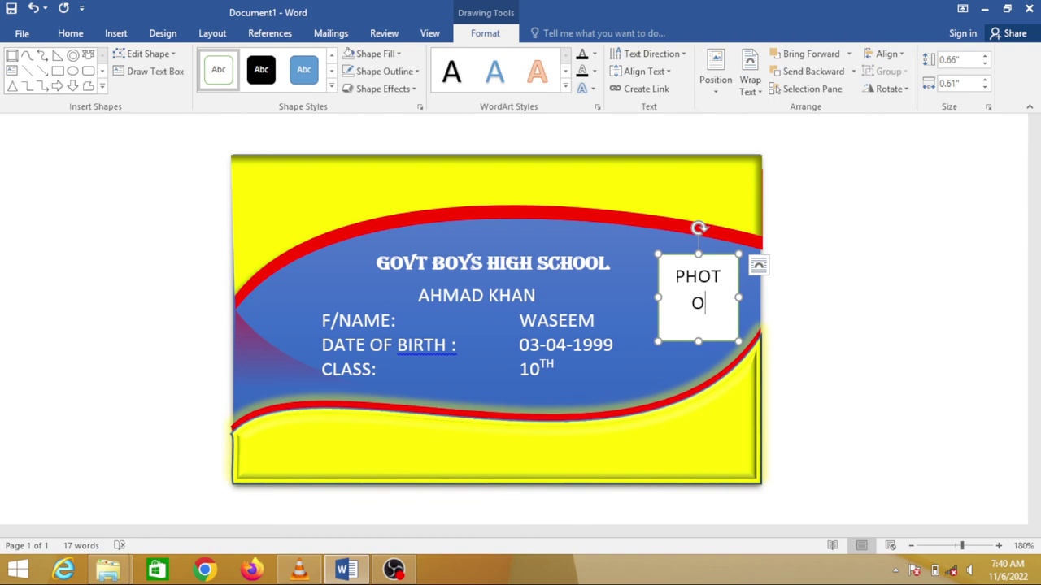
left_click(758, 264)
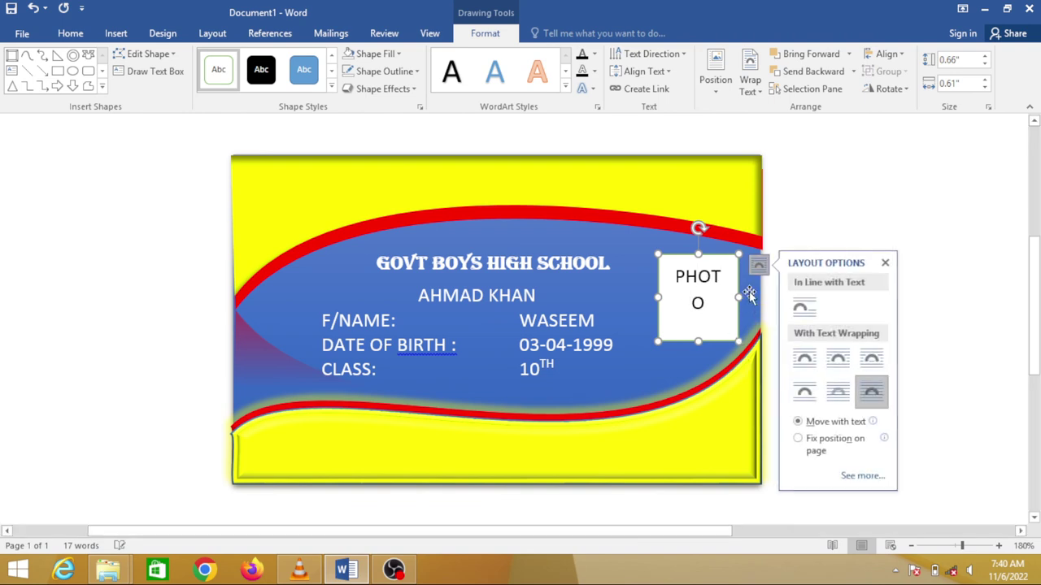
Shrink the PHOTO text to 9 pt so it fits on one line.
left_click_drag(706, 303, 672, 276)
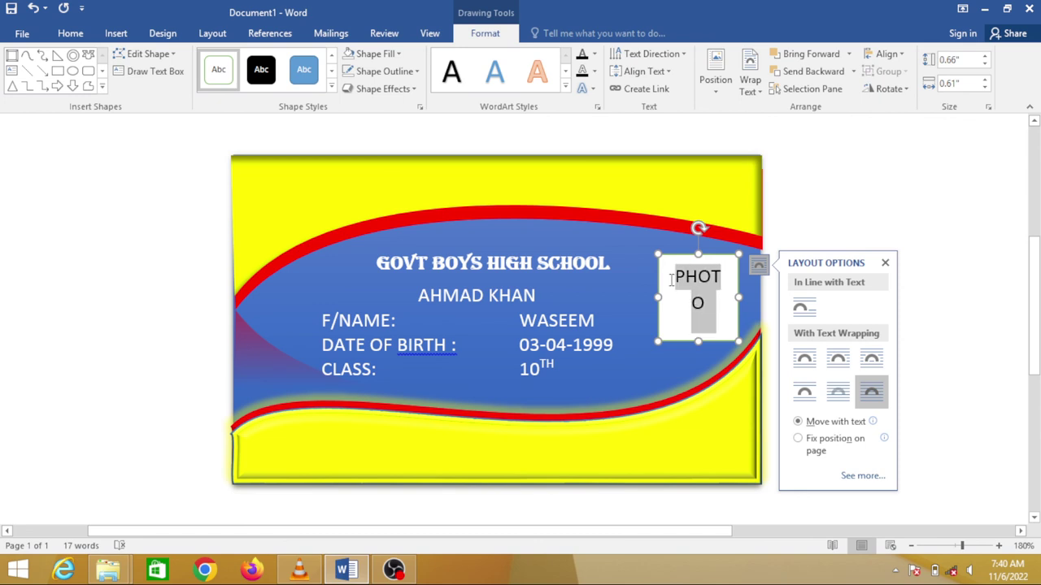
left_click(71, 36)
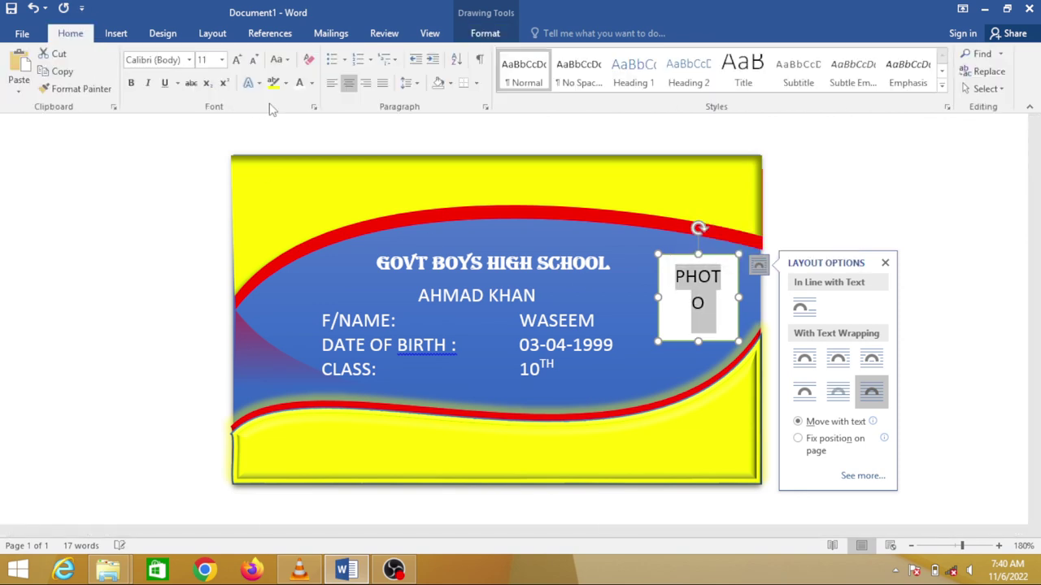
left_click(253, 62)
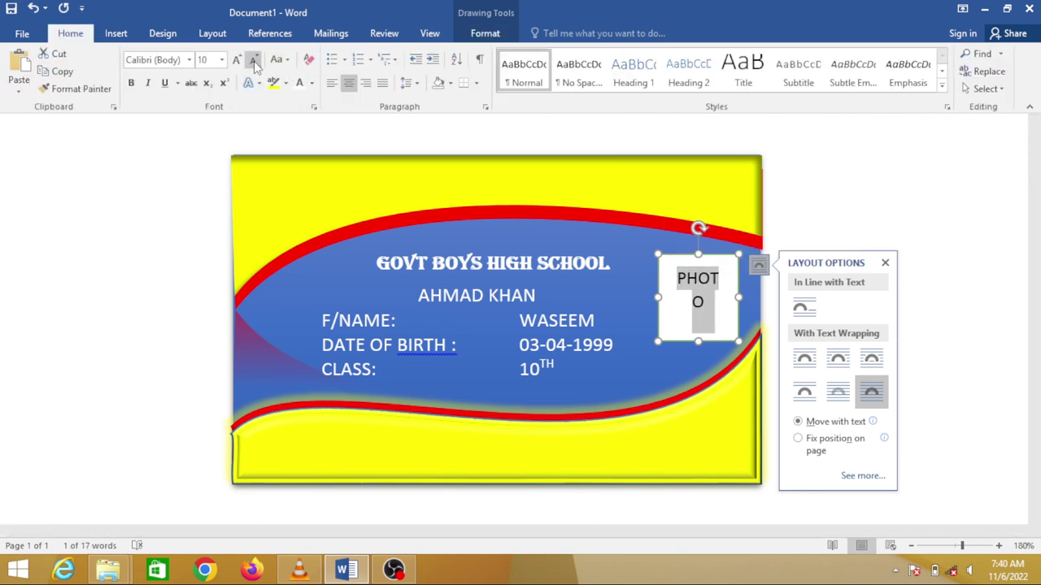
left_click(253, 62)
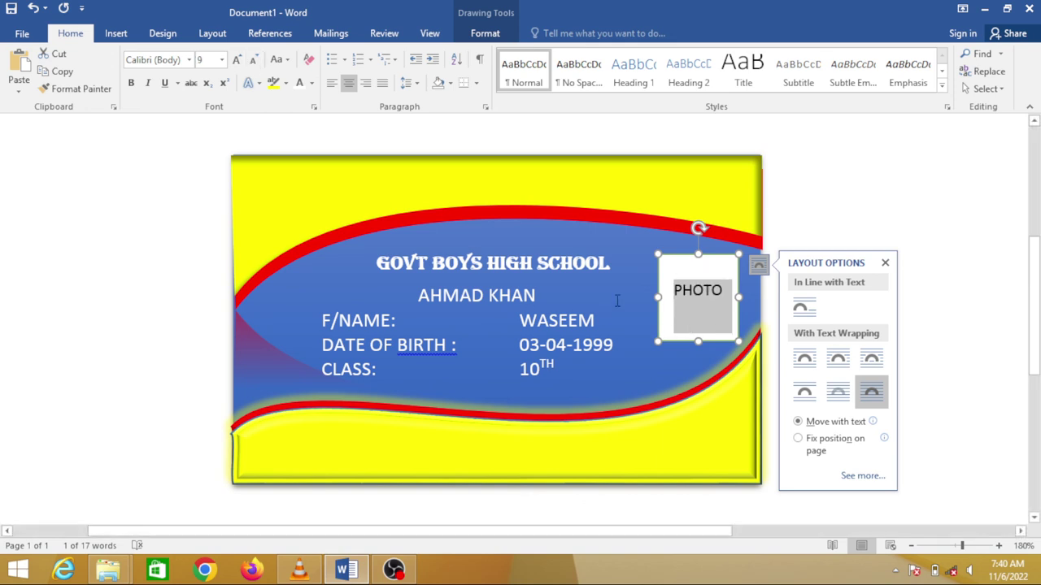
left_click(697, 308)
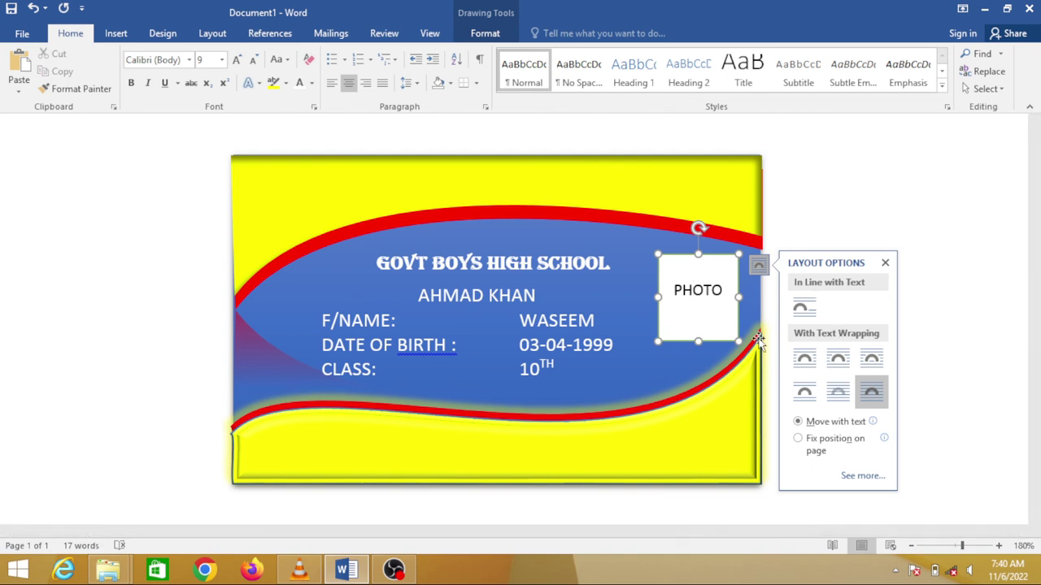
left_click_drag(672, 291, 724, 291)
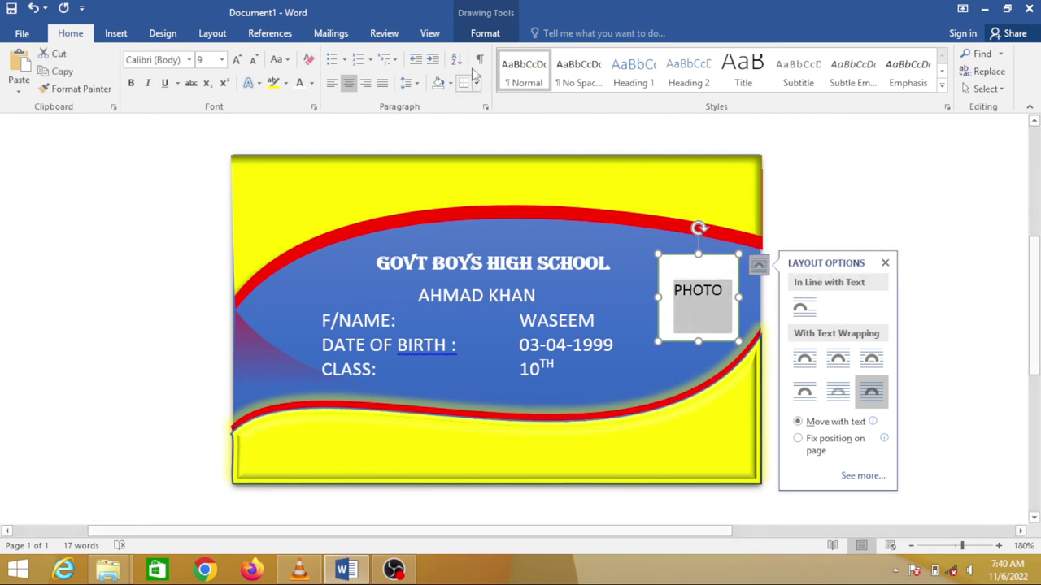
left_click(488, 34)
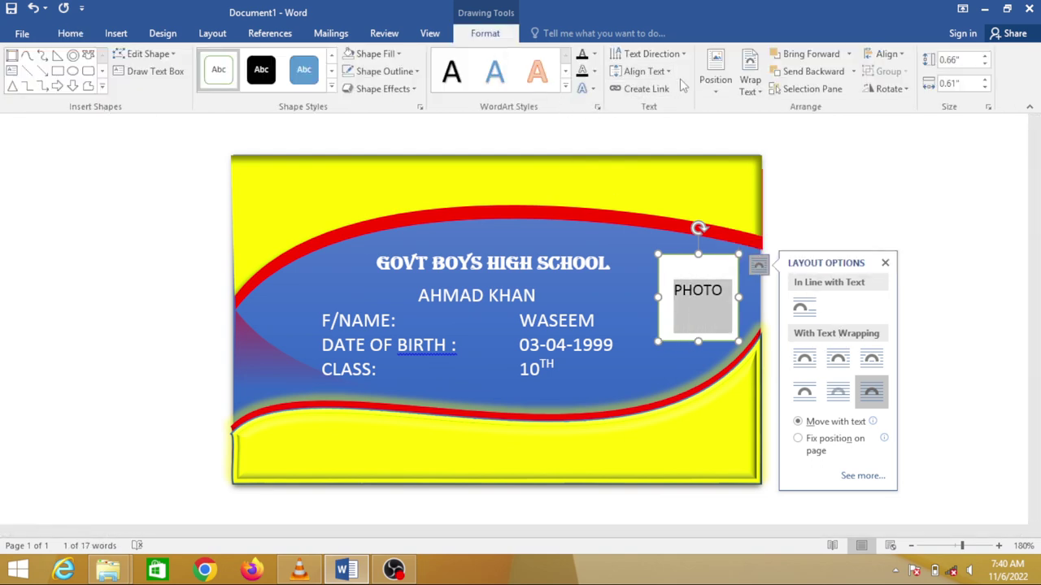
mouse_move(850, 218)
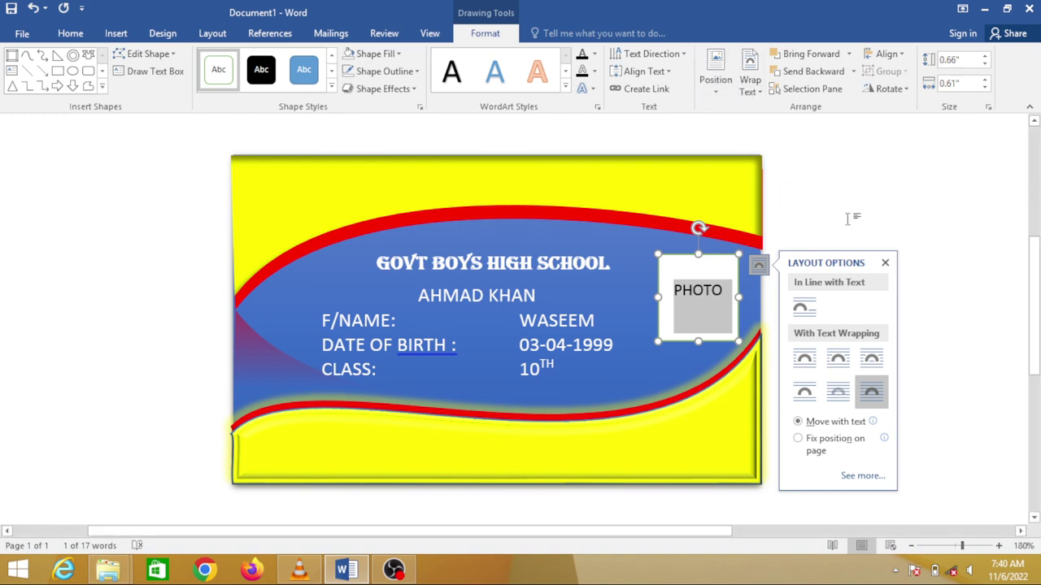
Deselect the PHOTO box and scroll to view the finished card.
left_click(864, 210)
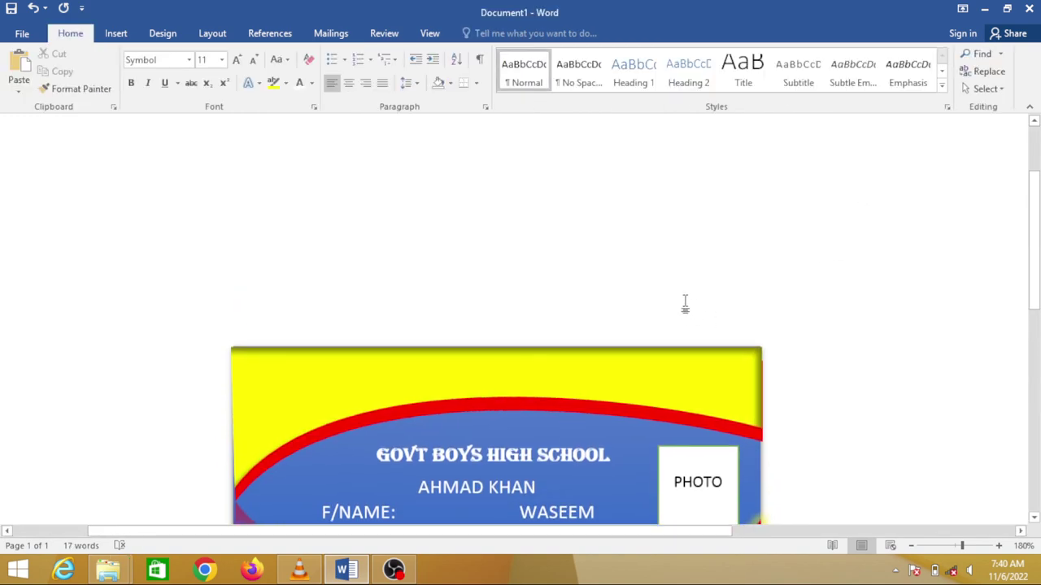
scroll(658, 342, "down", 3)
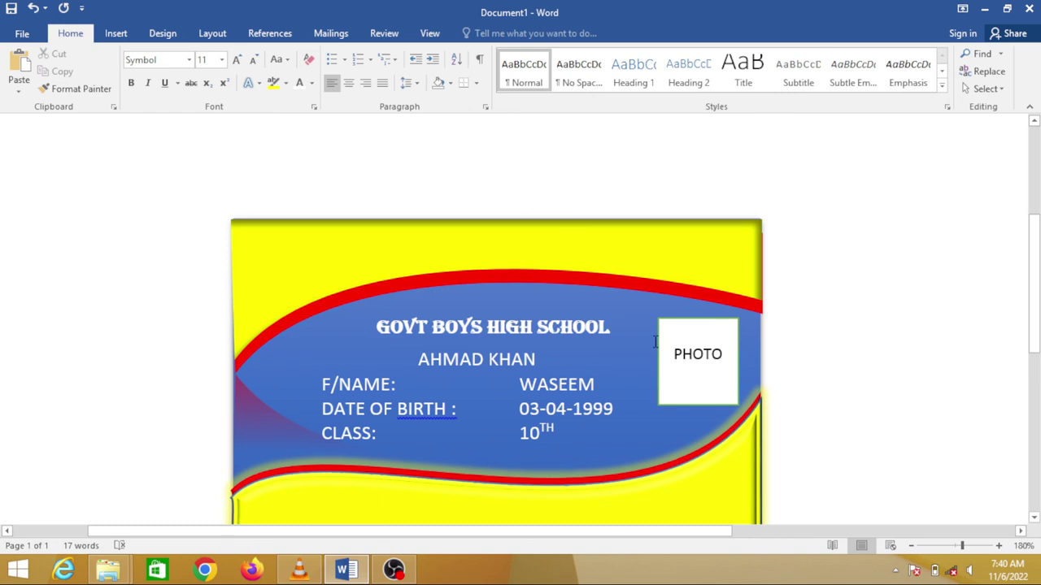
left_click(718, 335)
left_click(719, 335)
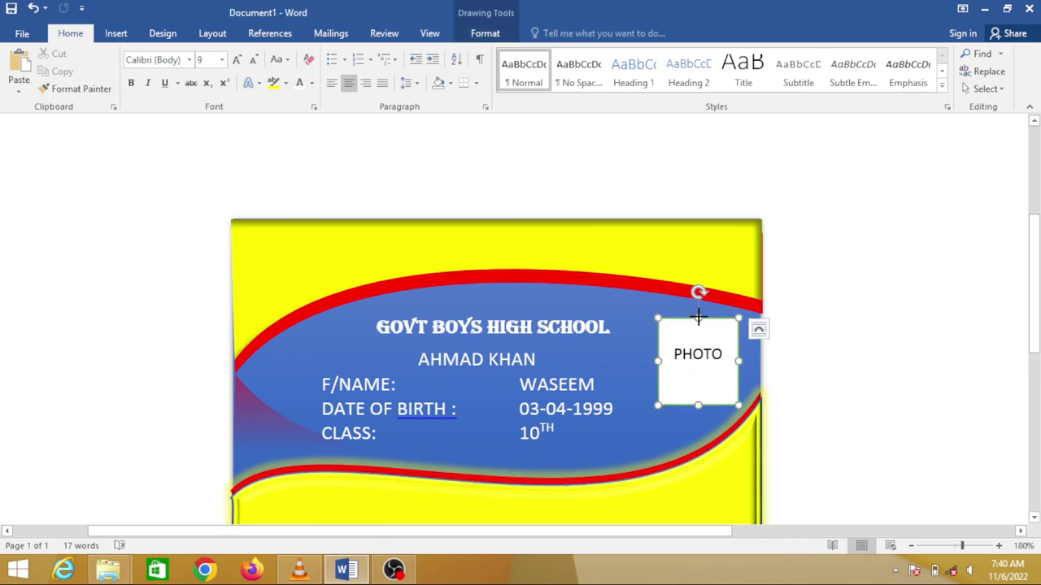
left_click(878, 358)
scroll(716, 366, "down", 2)
scroll(651, 357, "down", 2)
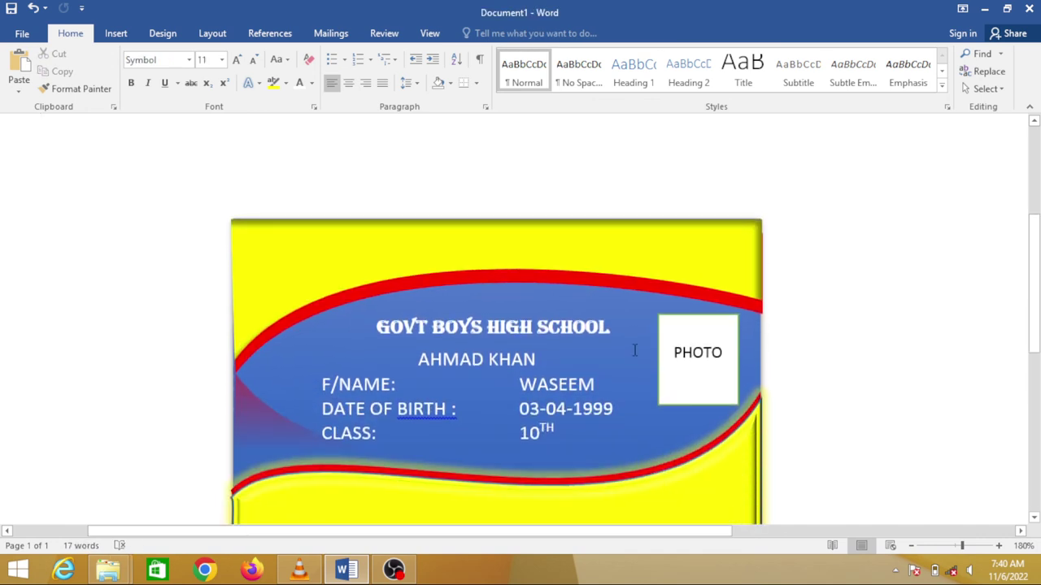
scroll(341, 308, "down", 1)
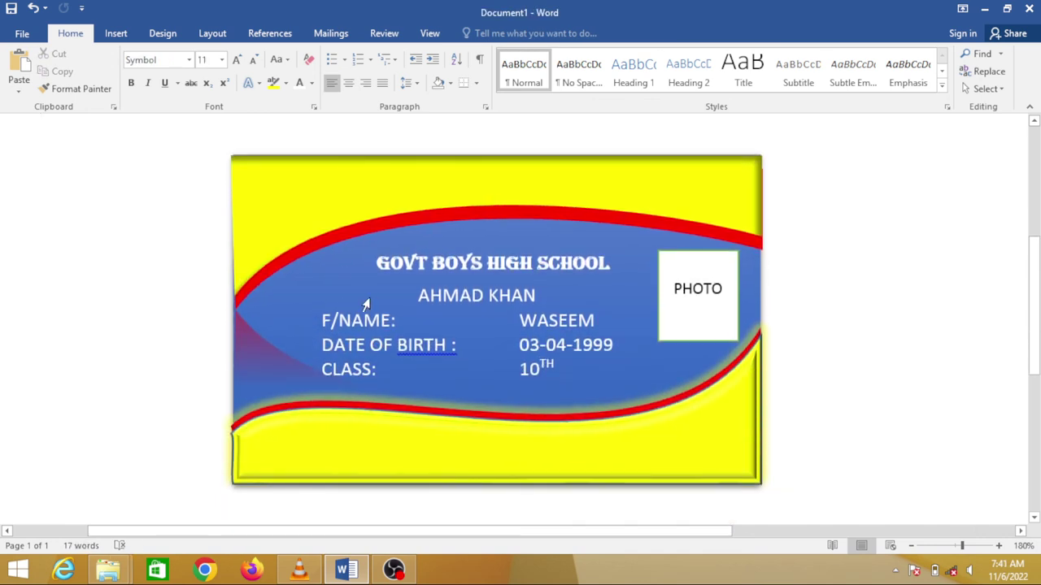